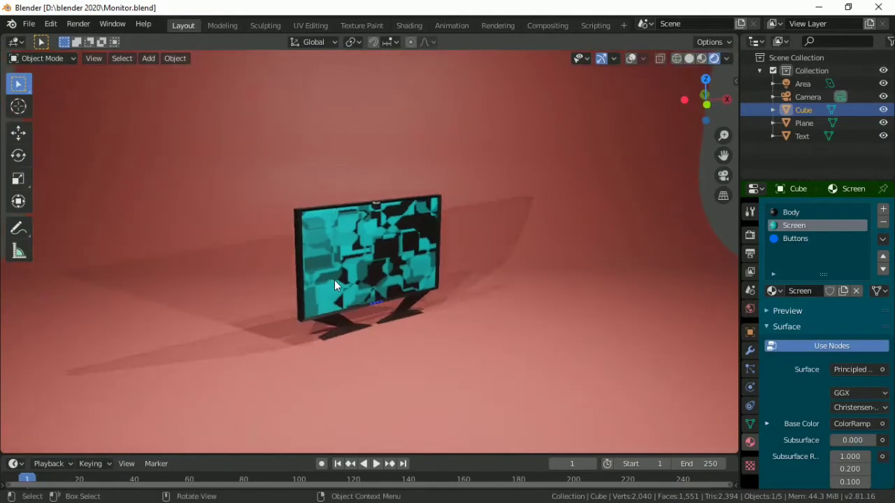
# Create a new General file and delete all of its default objects
pyautogui.hotkey('ctrl', 'n')
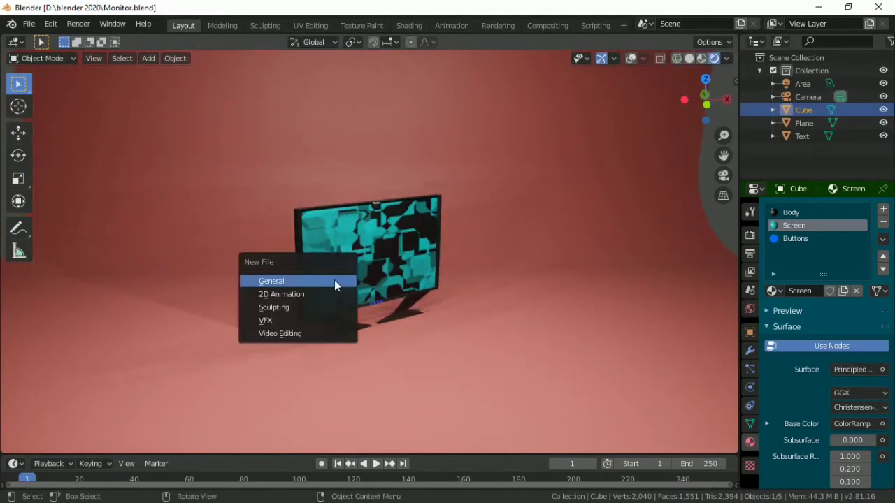
pyautogui.click(335, 281)
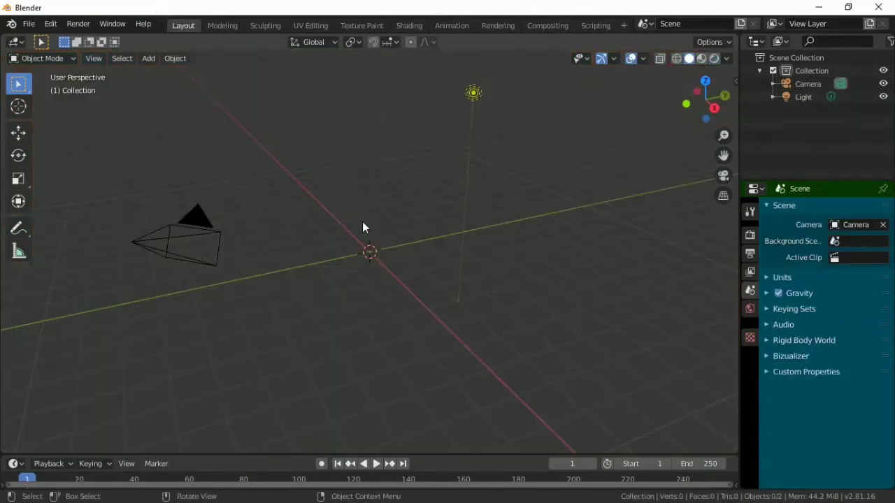
pyautogui.press('a')
pyautogui.press('x')
pyautogui.click(363, 222)
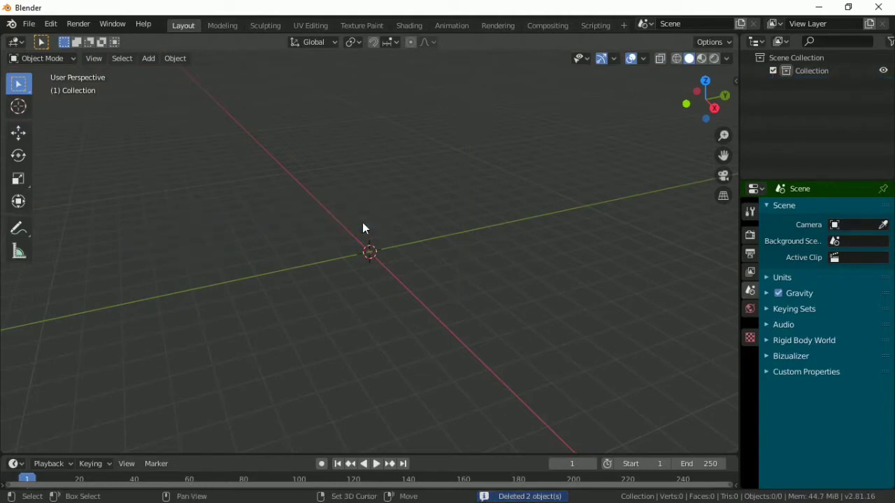
# Add a cube mesh and scale it down along the Y axis into a thin upright slab
pyautogui.hotkey('shift', 'a')
pyautogui.moveTo(362, 223)
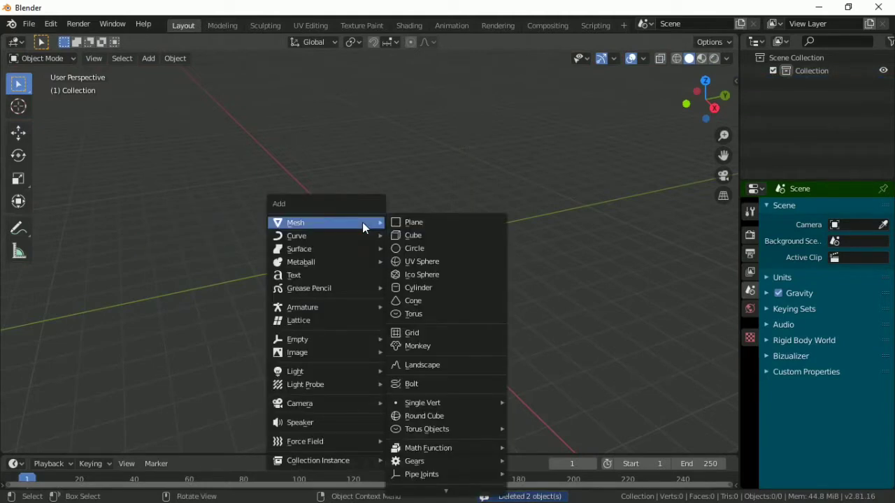
pyautogui.click(410, 235)
pyautogui.scroll(1, 397, 223)
pyautogui.press('s')
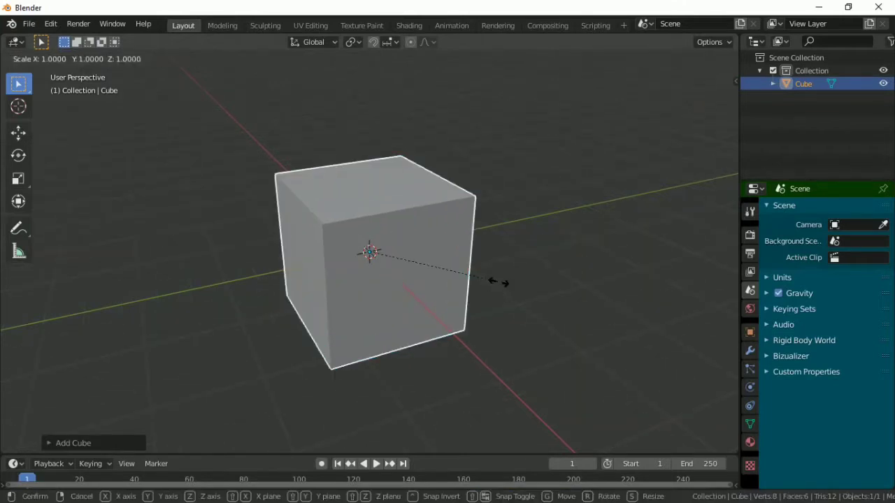
pyautogui.press('y')
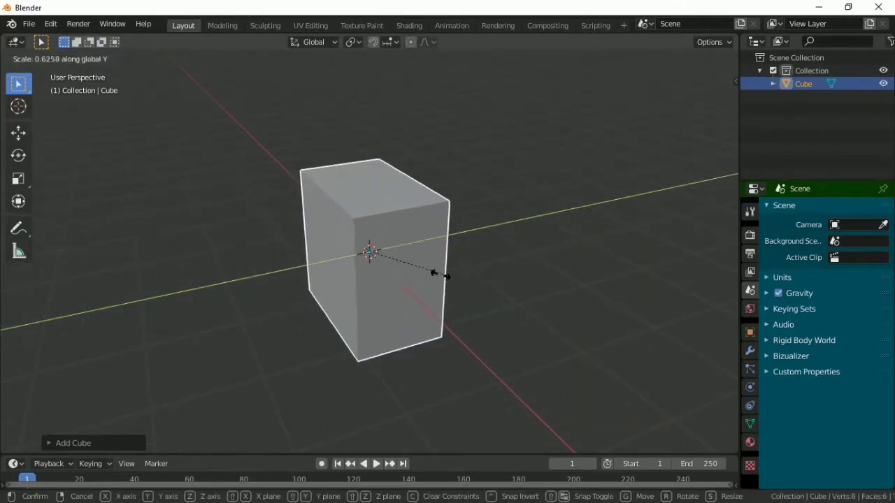
pyautogui.click(378, 250)
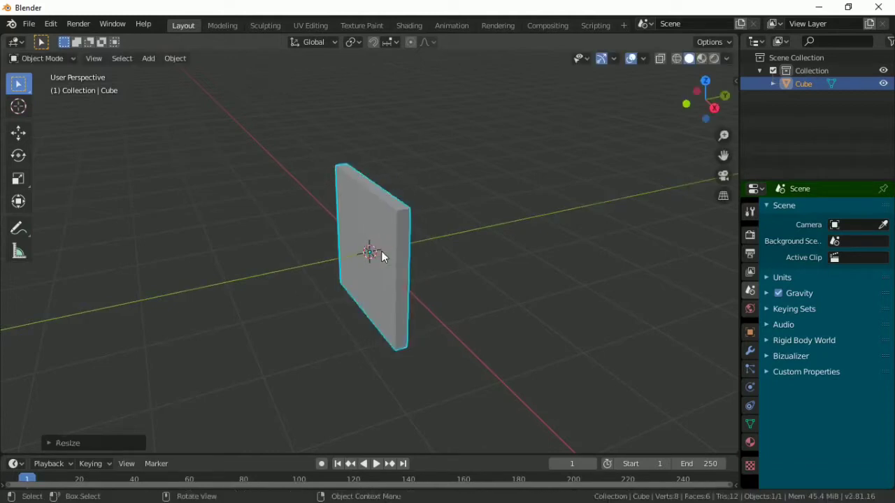
# In front view, stretch the slab along X to about 1.6 times its width and slightly reduce its height along Z
pyautogui.moveTo(381, 251)
pyautogui.mouseDown(button='middle')
pyautogui.moveTo(393, 266)
pyautogui.moveTo(381, 264)
pyautogui.mouseUp(button='middle')
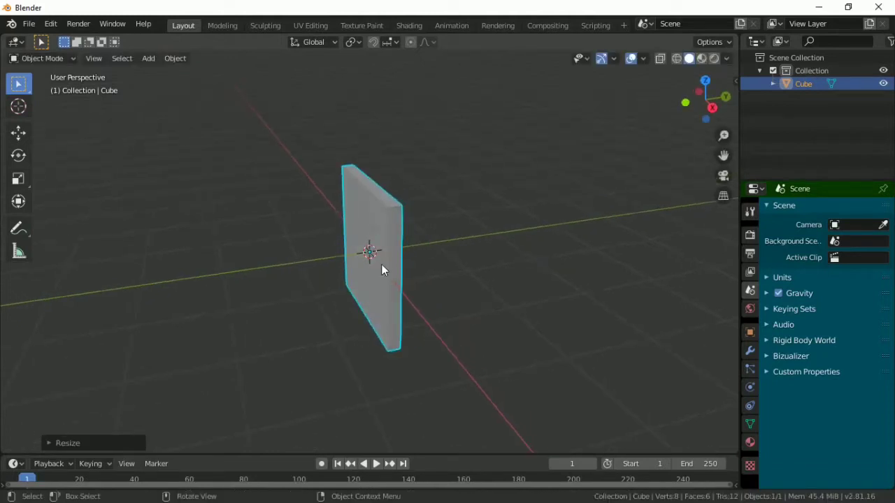
pyautogui.press('KP_1')
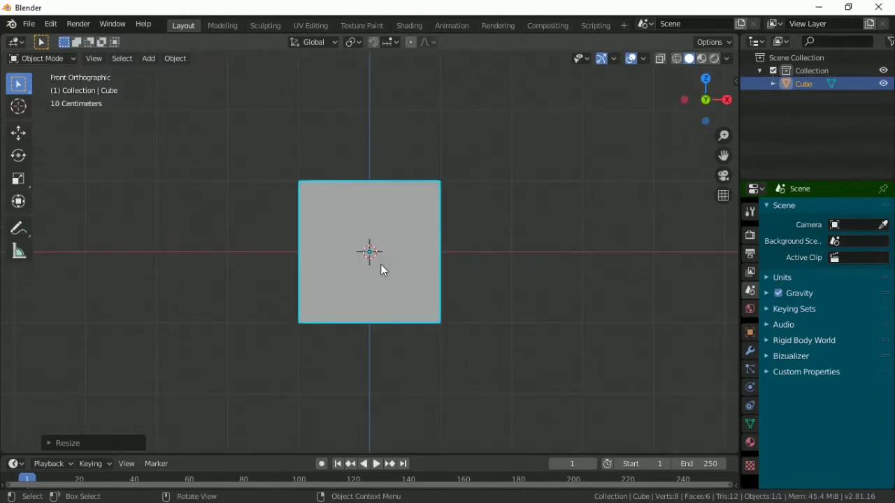
pyautogui.press('s')
pyautogui.press('x')
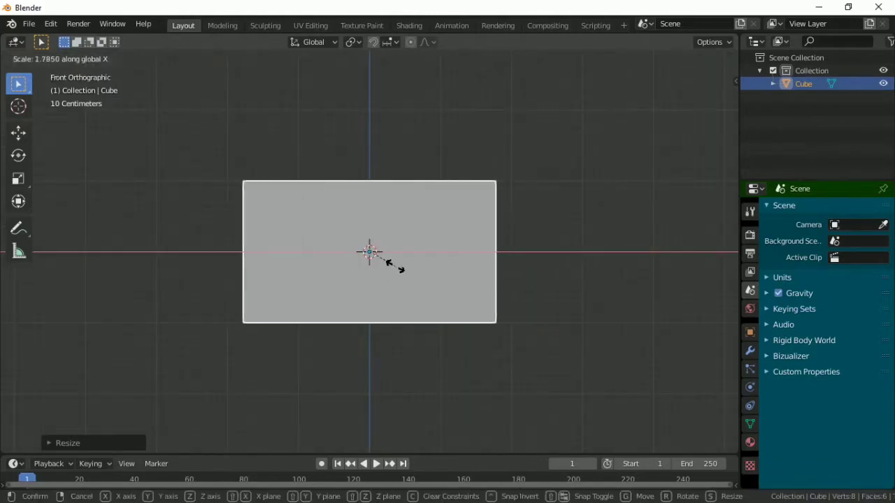
pyautogui.click(393, 264)
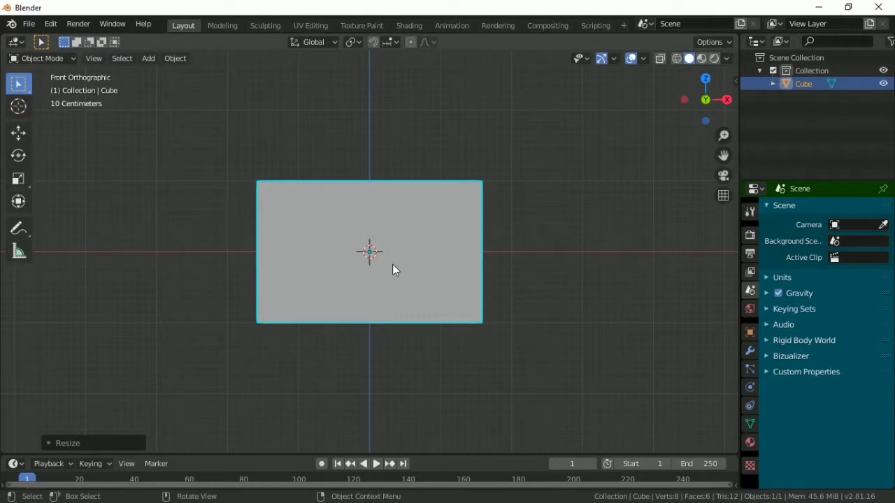
pyautogui.press('s')
pyautogui.press('x')
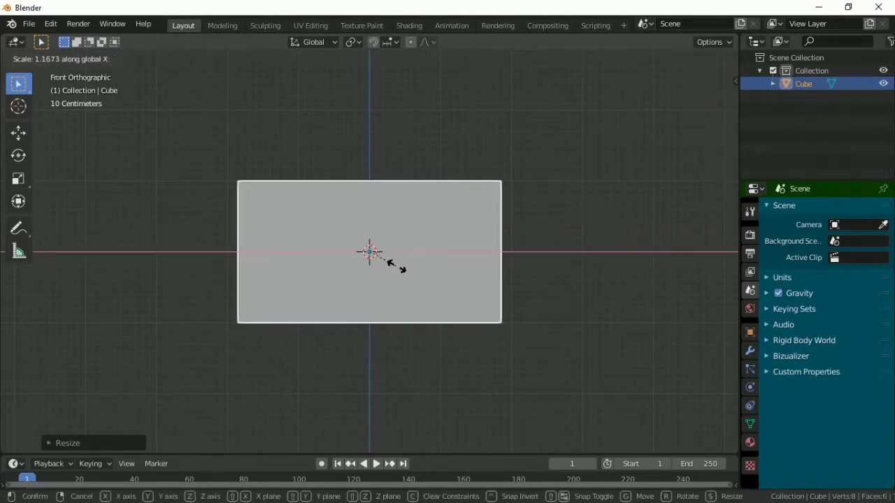
pyautogui.click(388, 263)
pyautogui.press('s')
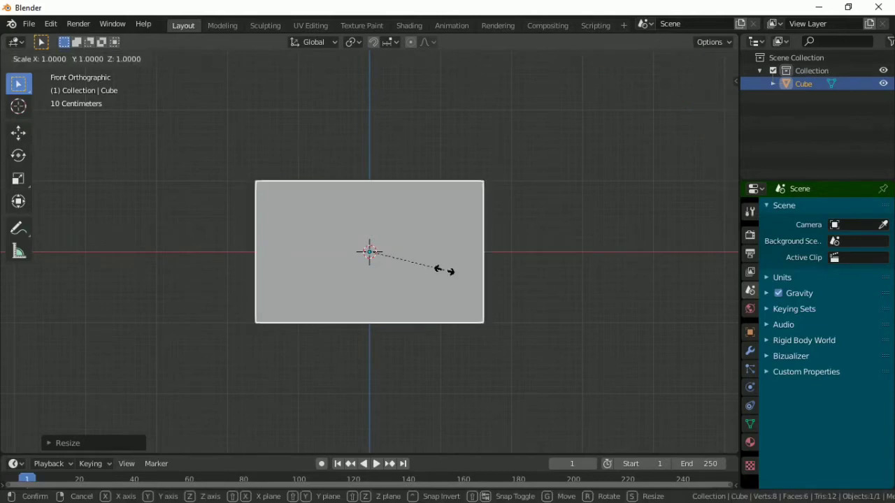
pyautogui.press('z')
pyautogui.click(442, 268)
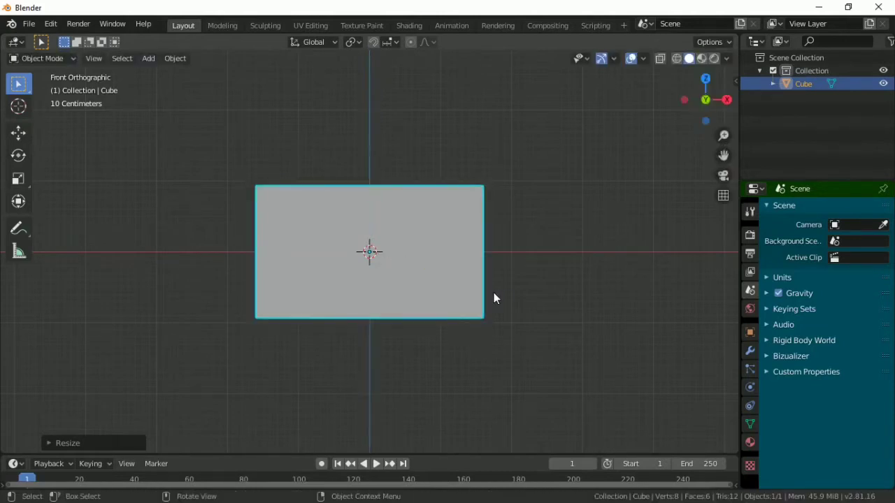
# In Edit Mode, extrude the slab's large front face in place and scale it slightly inward to form a thin bezel
pyautogui.moveTo(493, 299); pyautogui.dragTo(440, 308, button='middle')
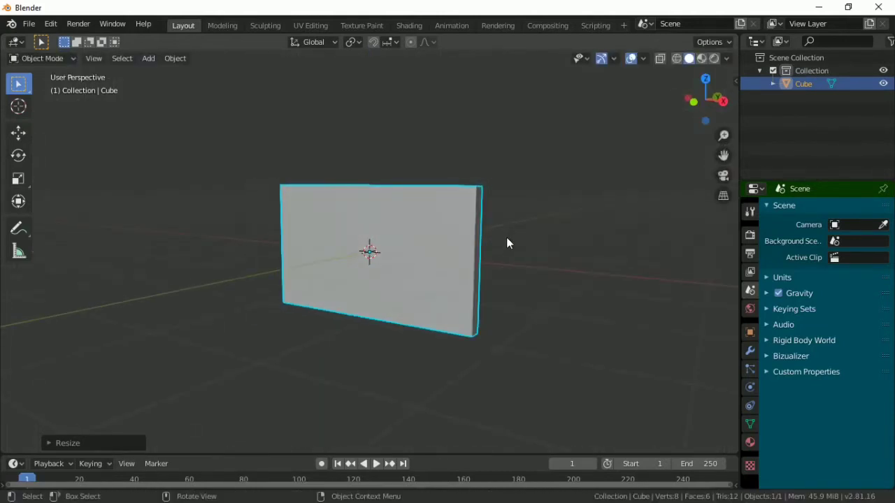
pyautogui.press('Tab')
pyautogui.moveTo(401, 275); pyautogui.dragTo(421, 294, button='middle')
pyautogui.click(435, 259)
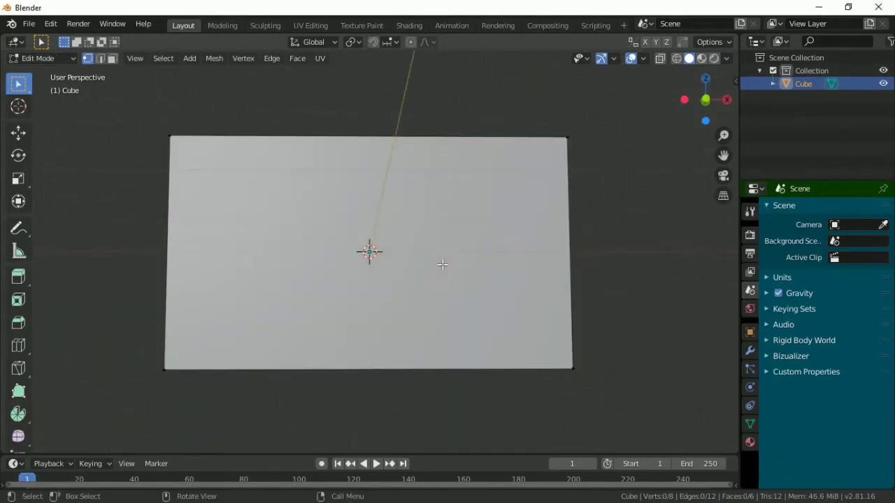
pyautogui.press('3')
pyautogui.click(433, 257)
pyautogui.moveTo(495, 282); pyautogui.dragTo(559, 300, button='middle')
pyautogui.press('e')
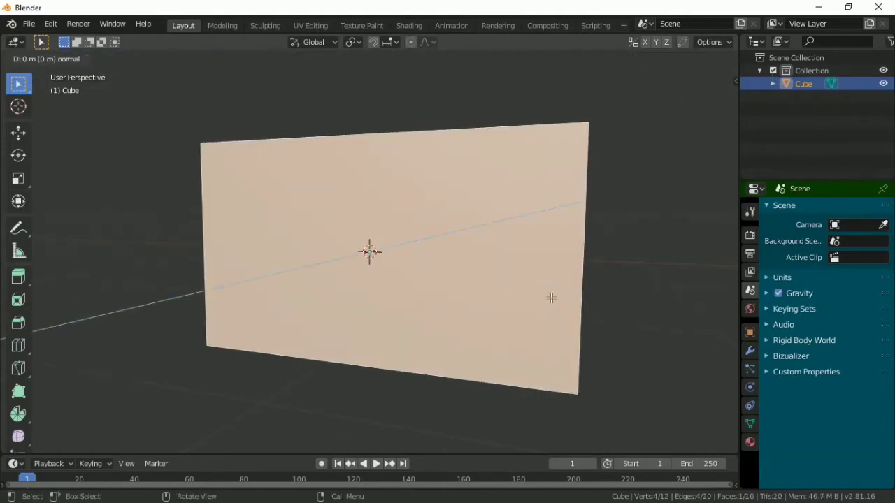
pyautogui.rightClick(551, 297)
pyautogui.press('s')
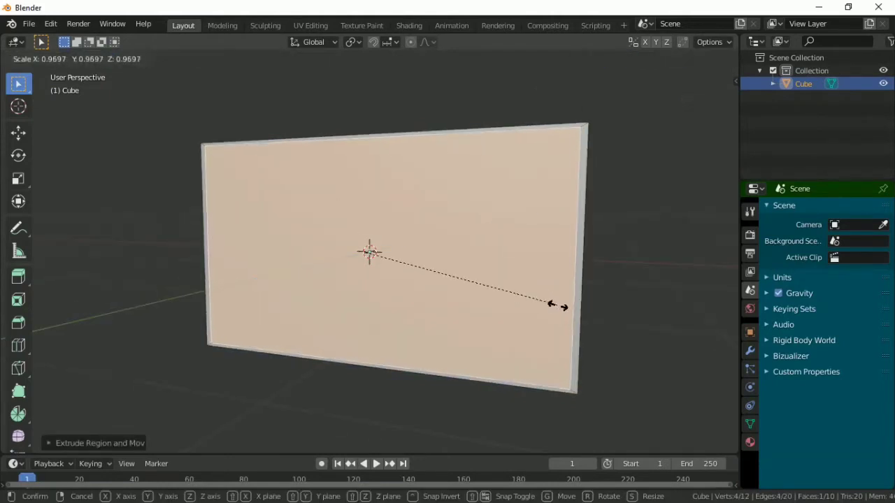
pyautogui.click(546, 319)
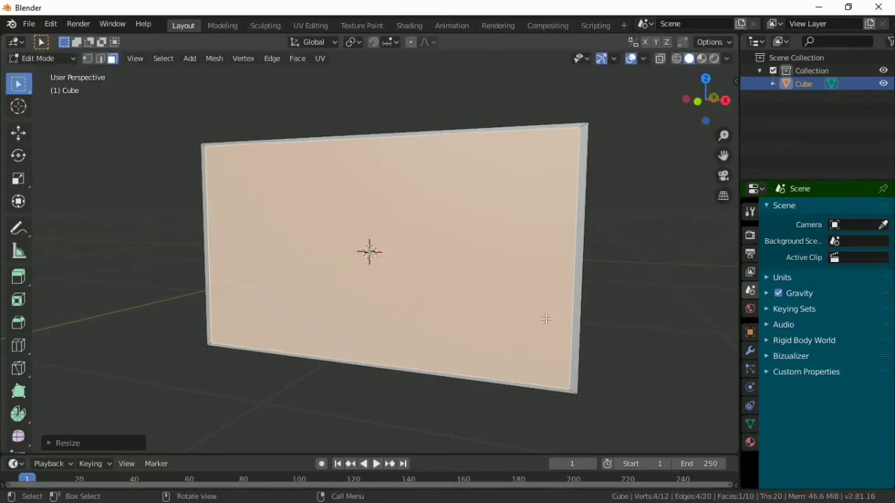
# Recess the inset screen face along the Y axis by about 0.043 m, plus a further 0.008 m or so
pyautogui.press('g')
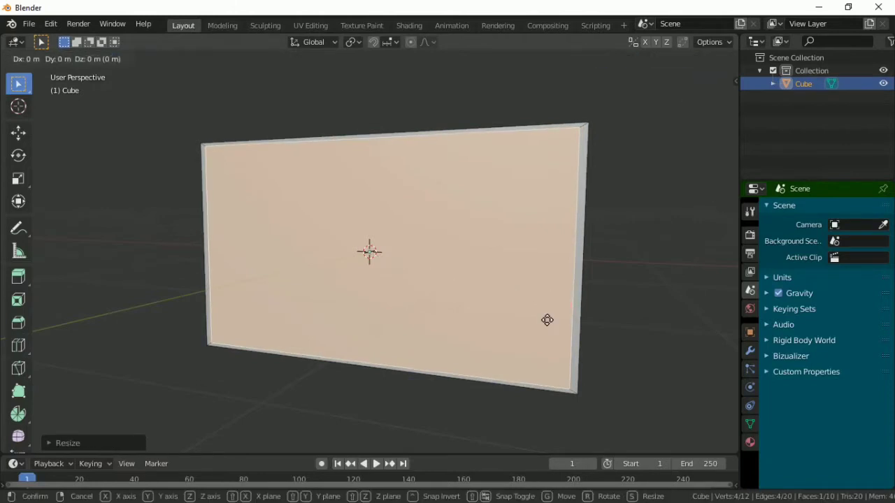
pyautogui.press('y')
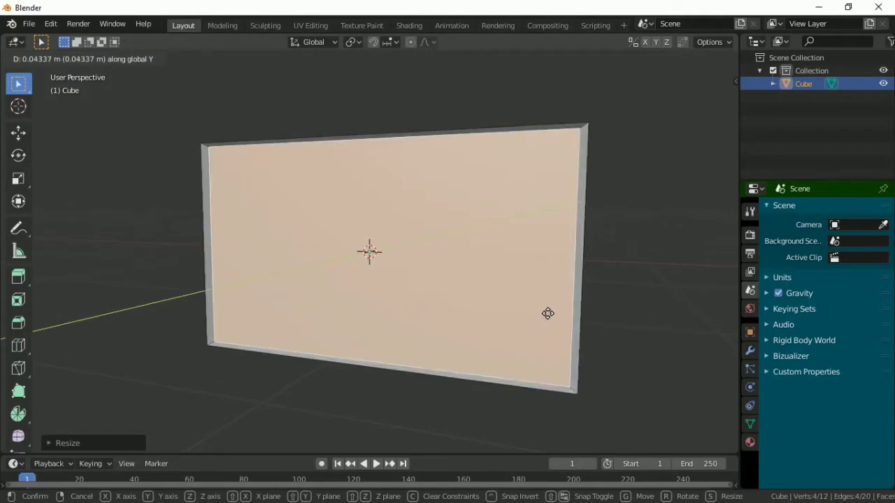
pyautogui.click(547, 315)
pyautogui.moveTo(549, 314); pyautogui.dragTo(499, 305, button='middle')
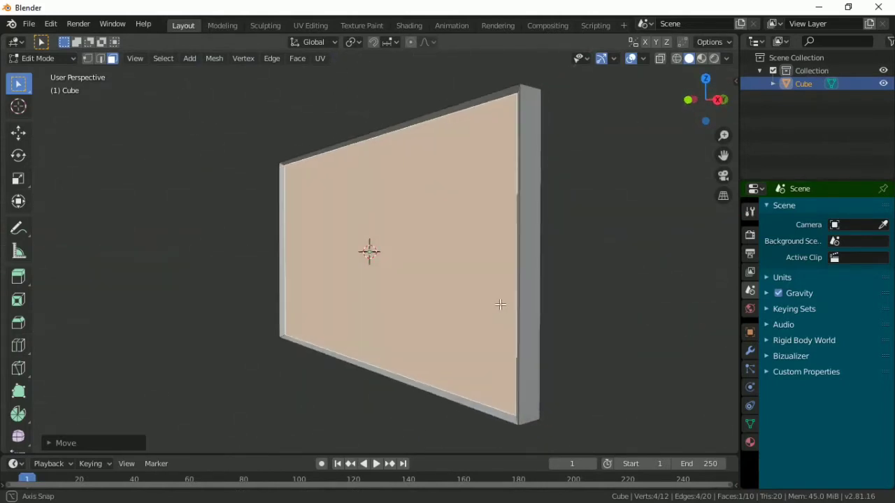
pyautogui.press('g')
pyautogui.press('y')
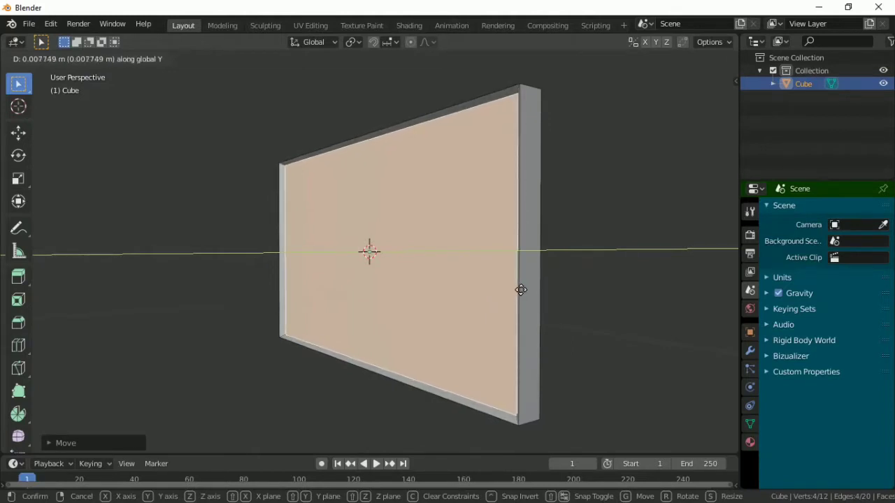
pyautogui.click(518, 289)
pyautogui.press('Tab')
pyautogui.moveTo(518, 288); pyautogui.dragTo(434, 285, button='middle')
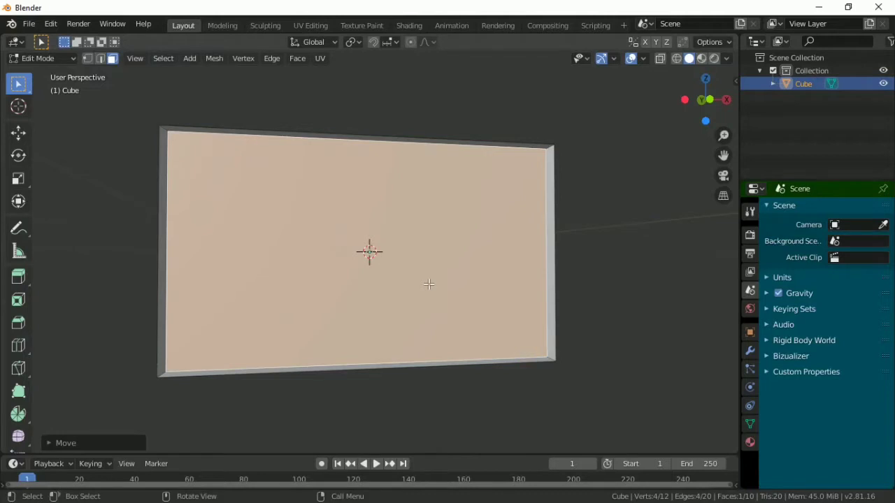
# Add one vertical loop cut through the exact centre of the monitor body
pyautogui.press('KP_1')
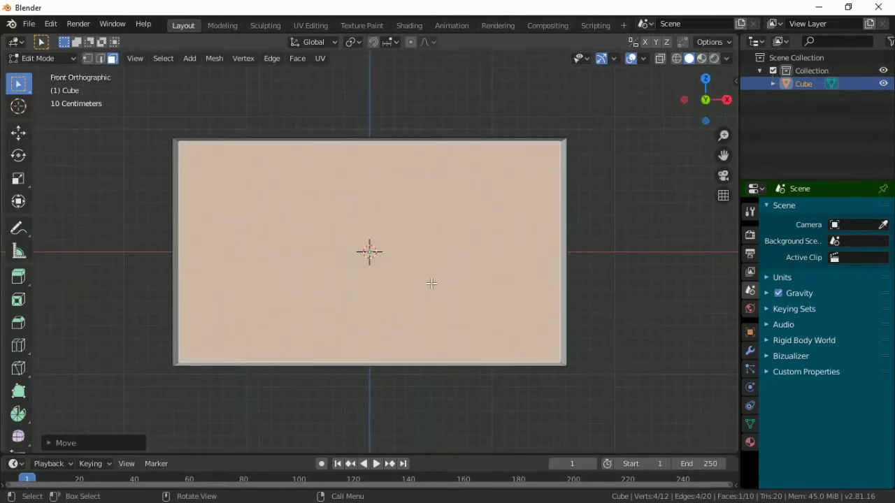
pyautogui.press('2')
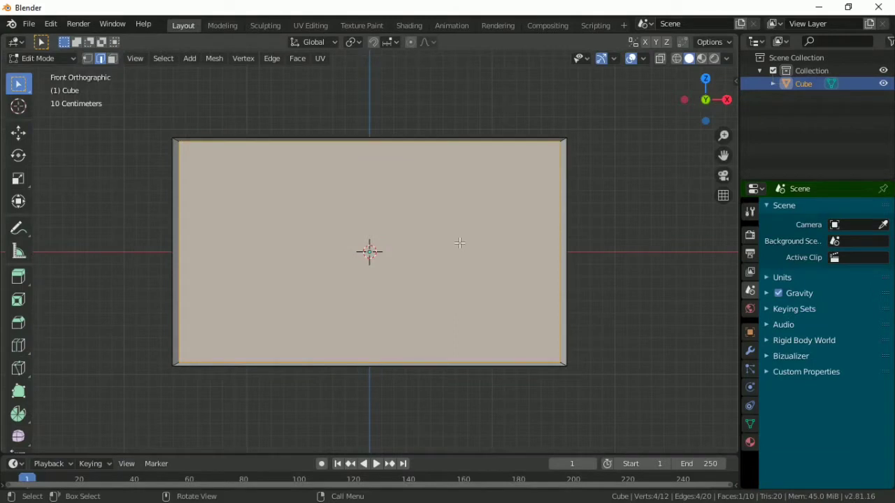
pyautogui.hotkey('alt', 'a')
pyautogui.press('ctrl')
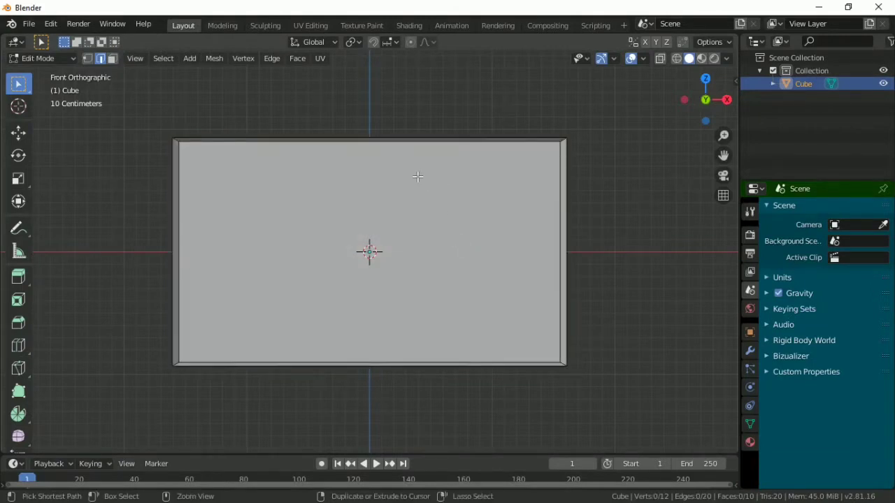
pyautogui.hotkey('ctrl', 'r')
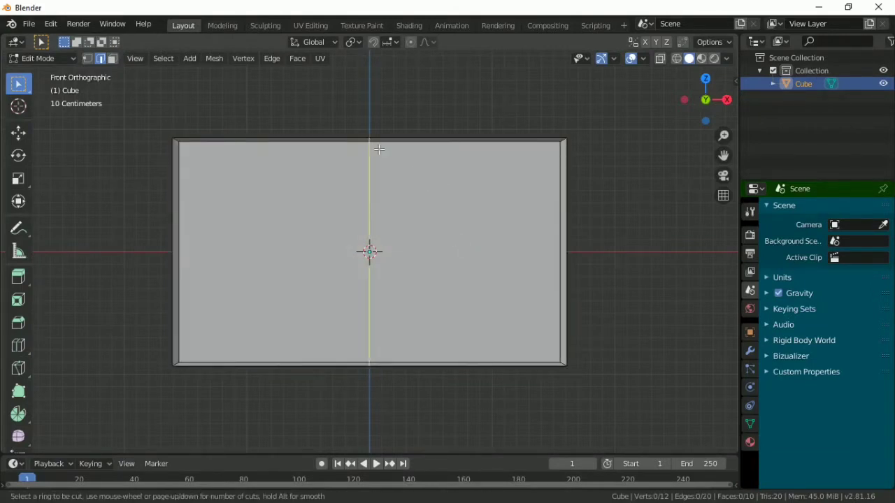
pyautogui.click(379, 149)
pyautogui.rightClick(379, 150)
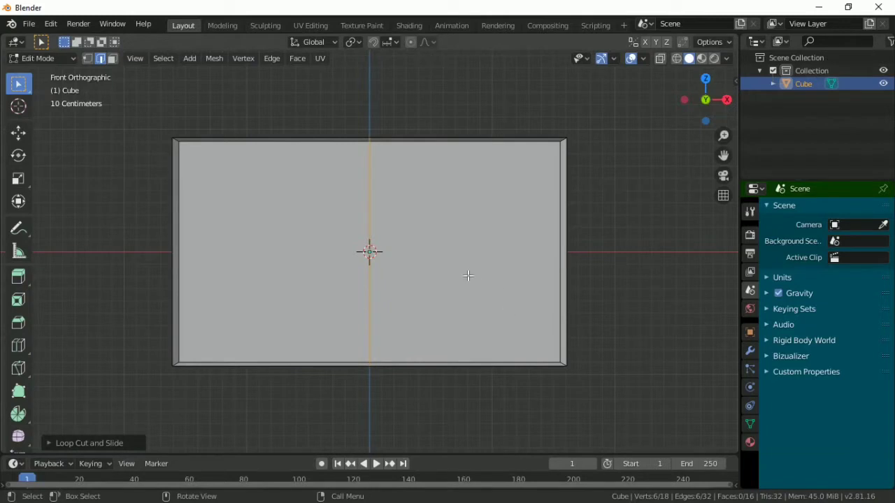
# Delete all front and back faces of the body on the positive X side of the centre cut
pyautogui.hotkey('alt', 'a')
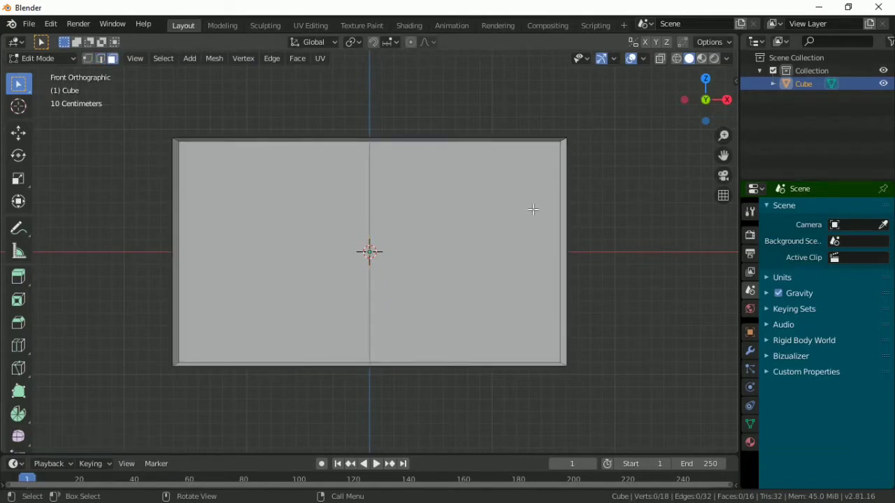
pyautogui.moveTo(606, 96); pyautogui.dragTo(453, 411)
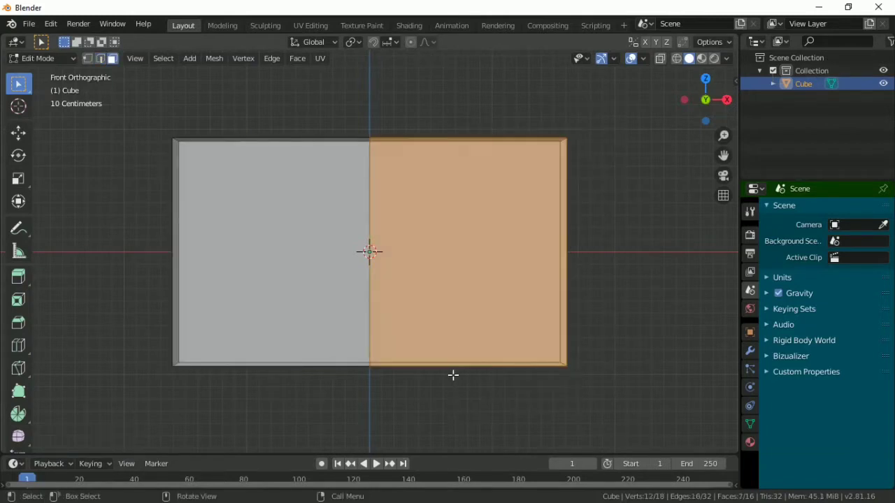
pyautogui.press('x')
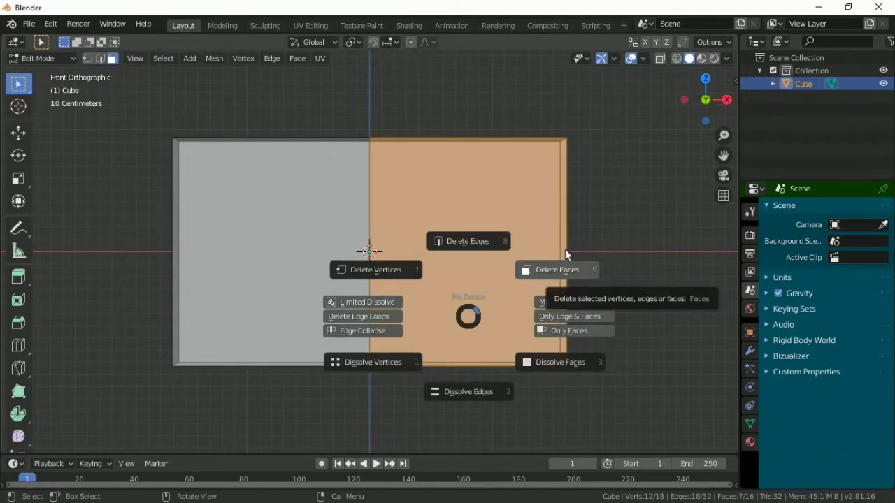
pyautogui.click(565, 254)
pyautogui.moveTo(571, 116); pyautogui.dragTo(462, 400)
pyautogui.press('x')
pyautogui.click(572, 272)
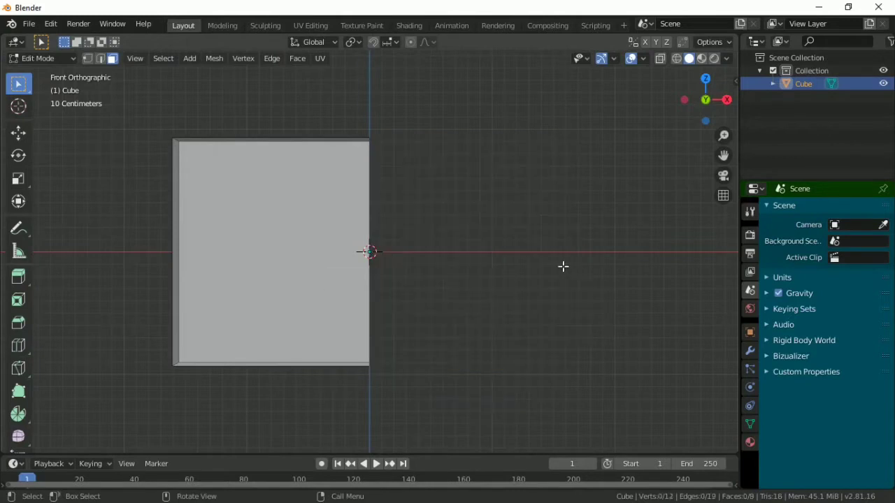
# In Object Mode, add a Mirror modifier on the X axis to the half monitor body
pyautogui.press('Tab')
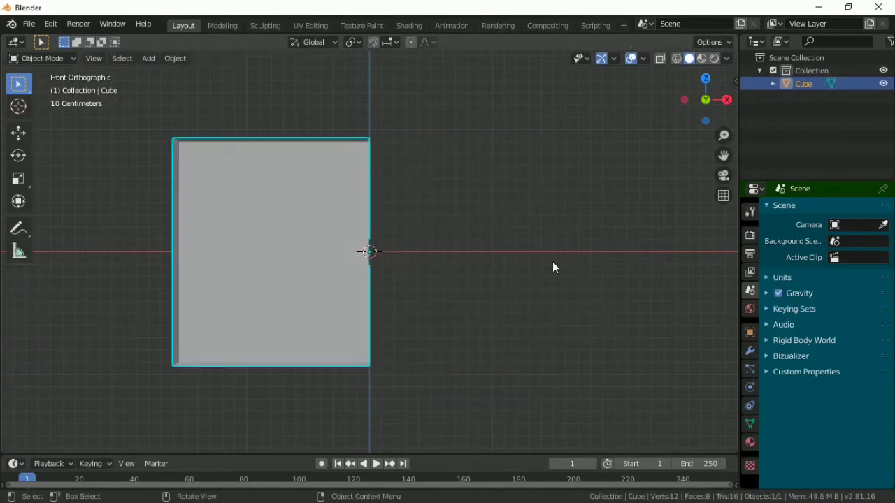
pyautogui.click(749, 350)
pyautogui.click(811, 208)
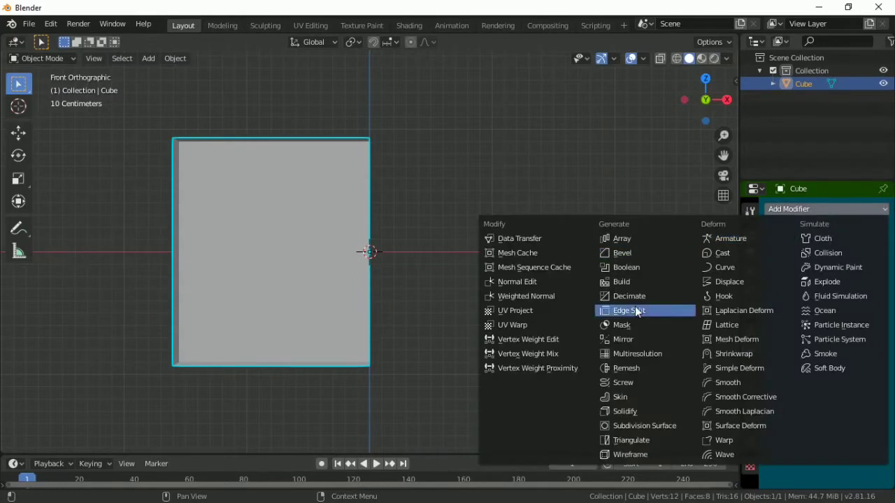
pyautogui.click(635, 339)
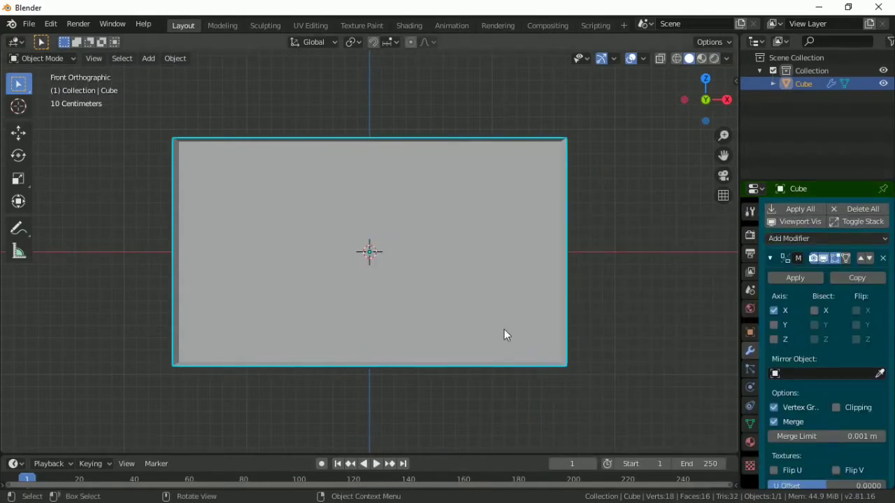
# In Edit Mode, extrude the underside face of the body half in place and scale it down to a small centred rectangle
pyautogui.press('Tab')
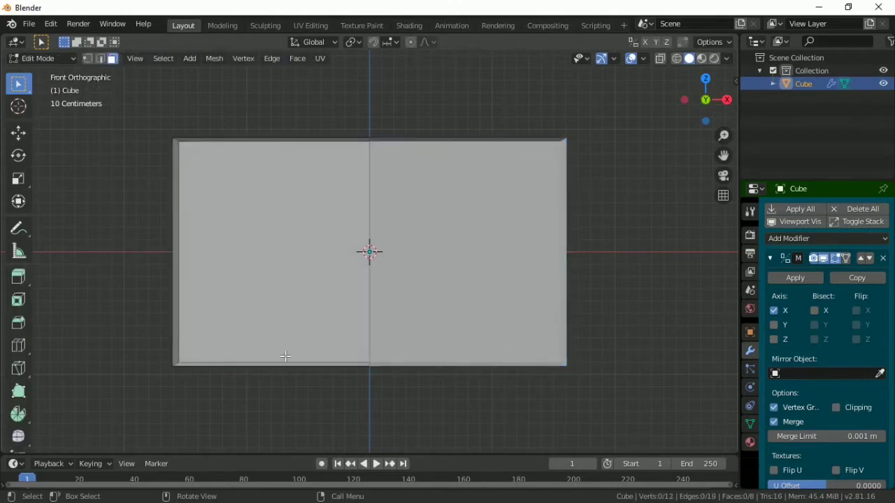
pyautogui.moveTo(286, 355); pyautogui.dragTo(293, 387, button='middle')
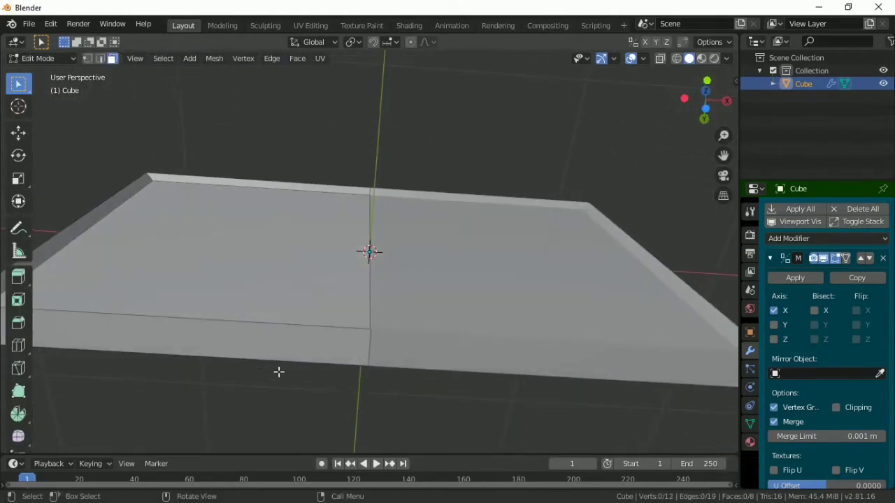
pyautogui.click(299, 351)
pyautogui.scroll(-2, 312, 371)
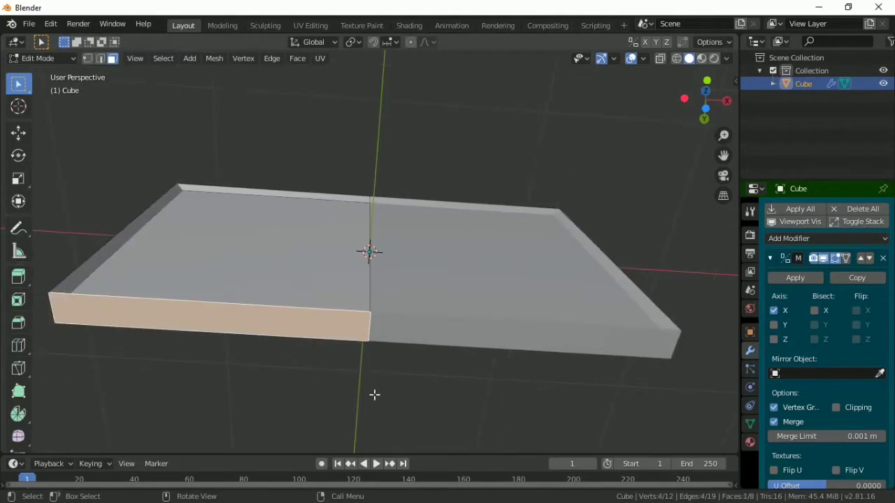
pyautogui.press('e')
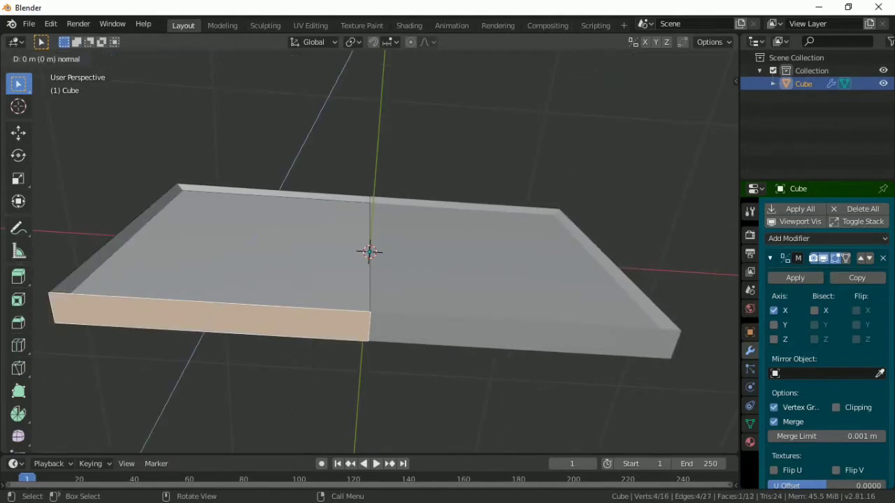
pyautogui.click(406, 406)
pyautogui.press('s')
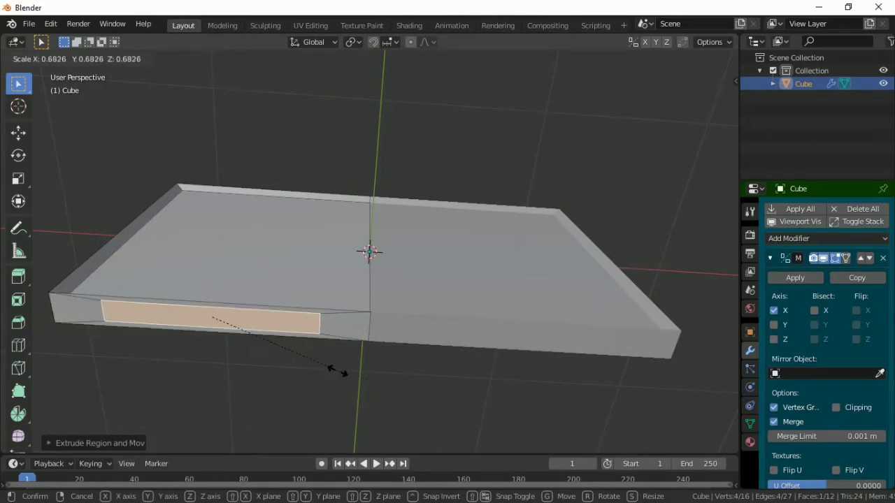
pyautogui.click(271, 348)
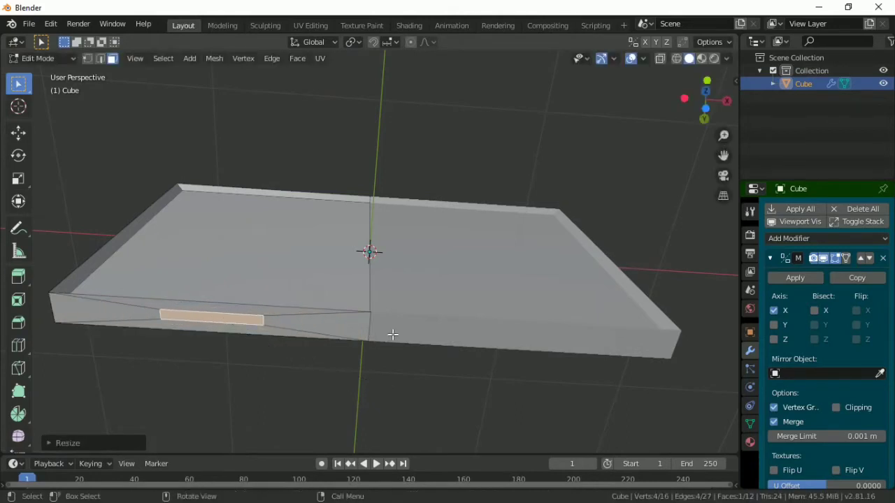
# In front view, extrude the small underside rectangle straight down by a little over 0.2 m to form a leg
pyautogui.press('KP_1')
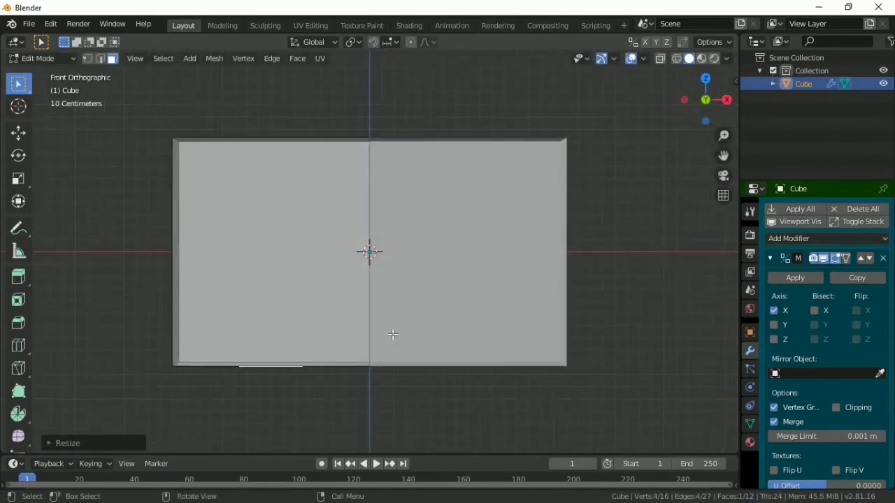
pyautogui.press('e')
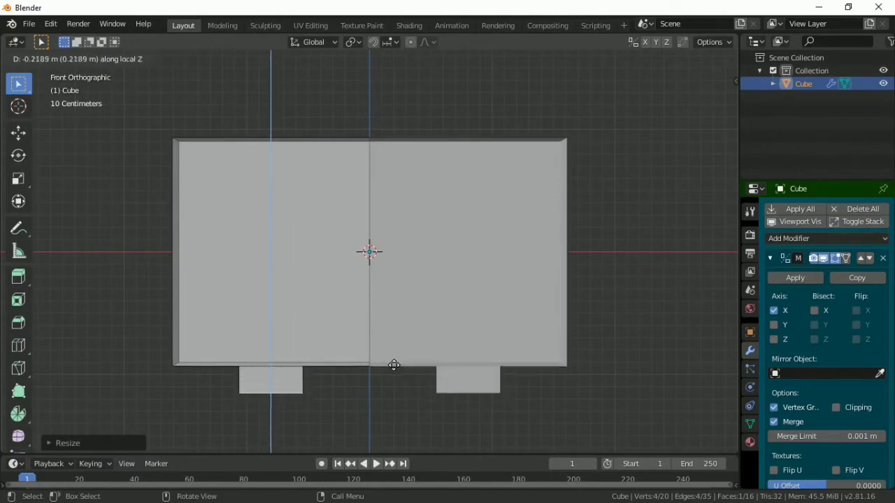
pyautogui.click(393, 365)
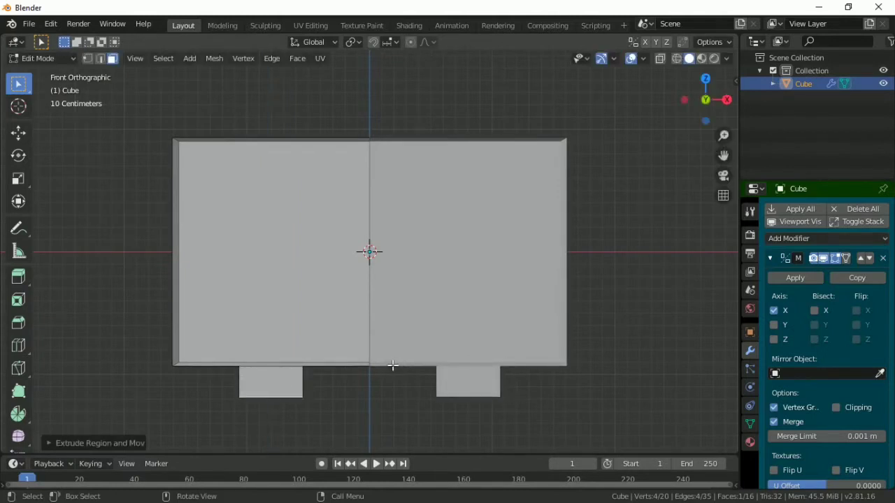
# Slant the leg by moving its end face about 0.235 m along X toward the centre, and lower it slightly along Z
pyautogui.press('g')
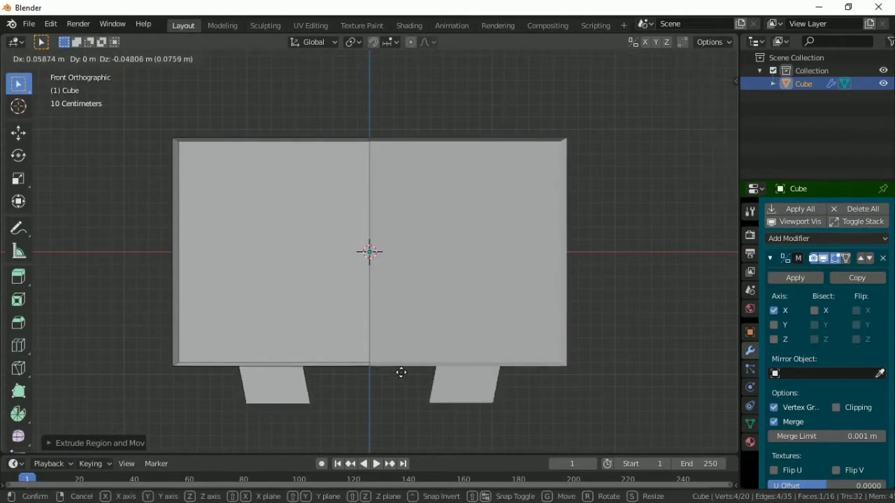
pyautogui.press('x')
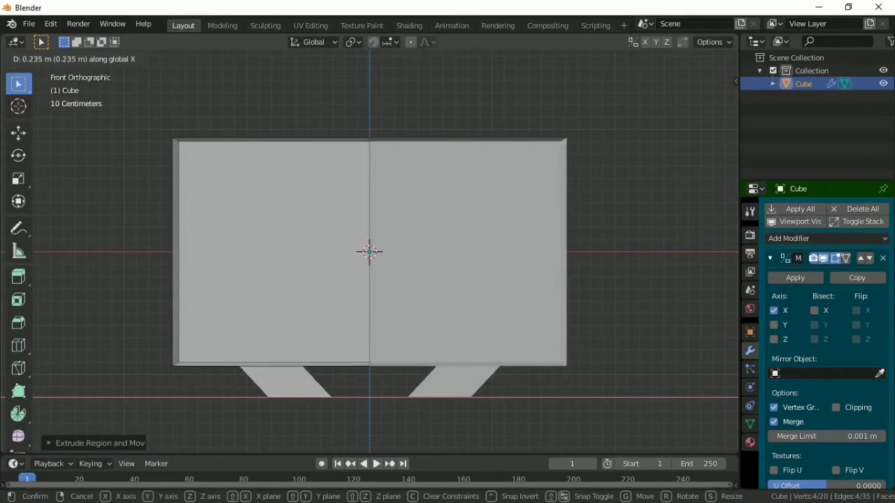
pyautogui.click(422, 371)
pyautogui.press('g')
pyautogui.press('z')
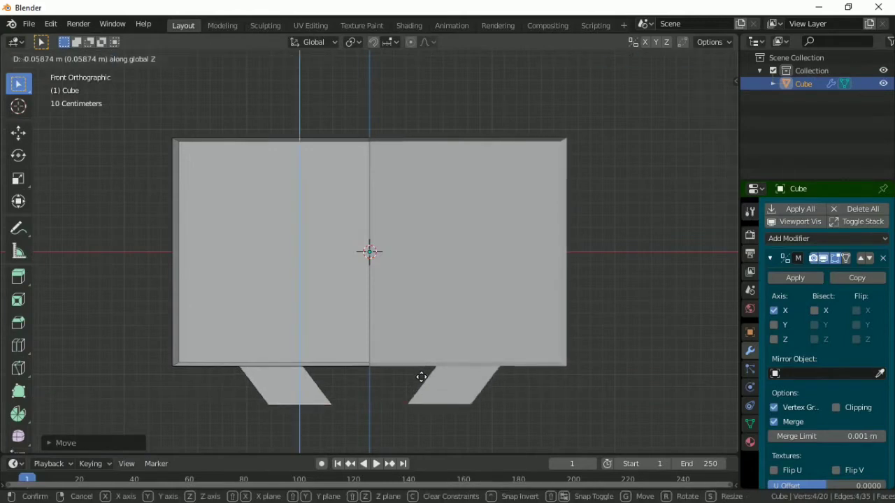
pyautogui.click(425, 371)
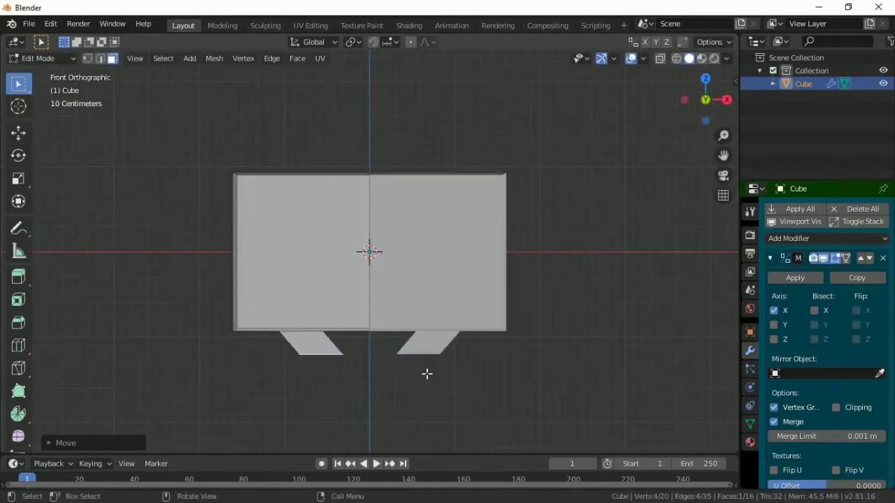
# Extrude the leg's end face in place and scale it inward to a smaller rectangle
pyautogui.moveTo(425, 371); pyautogui.dragTo(272, 339, button='middle')
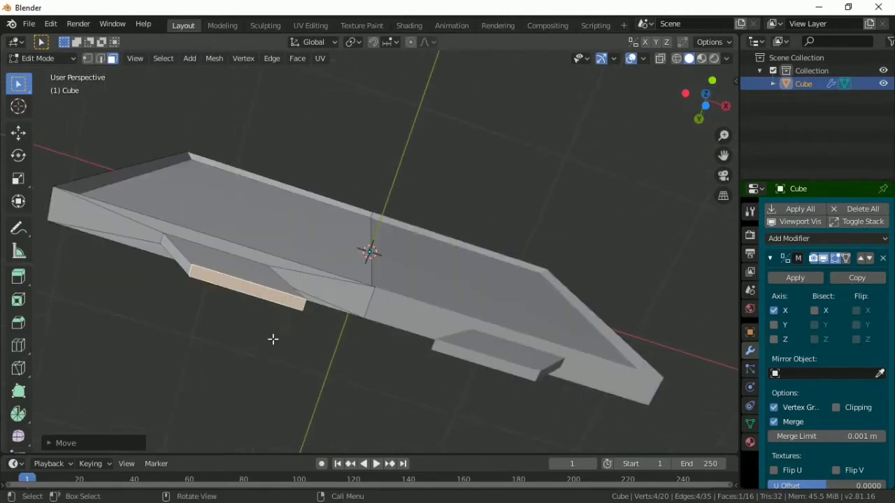
pyautogui.press('e')
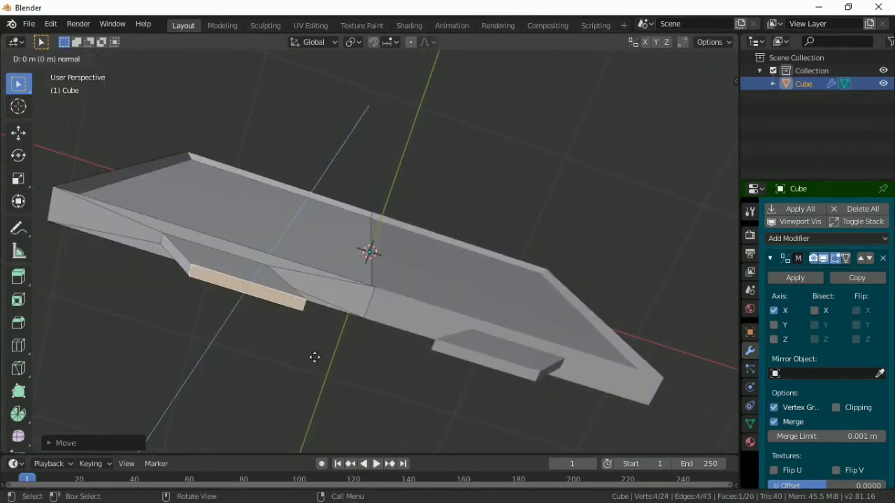
pyautogui.rightClick(314, 358)
pyautogui.press('s')
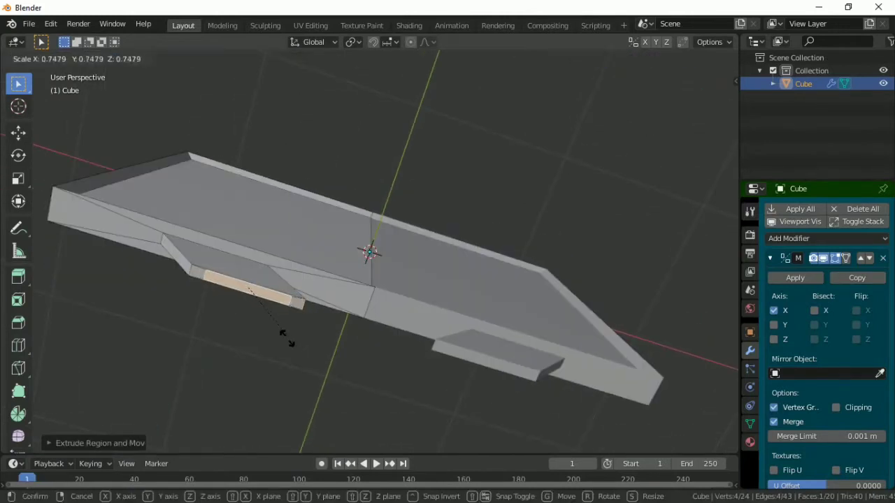
pyautogui.click(281, 329)
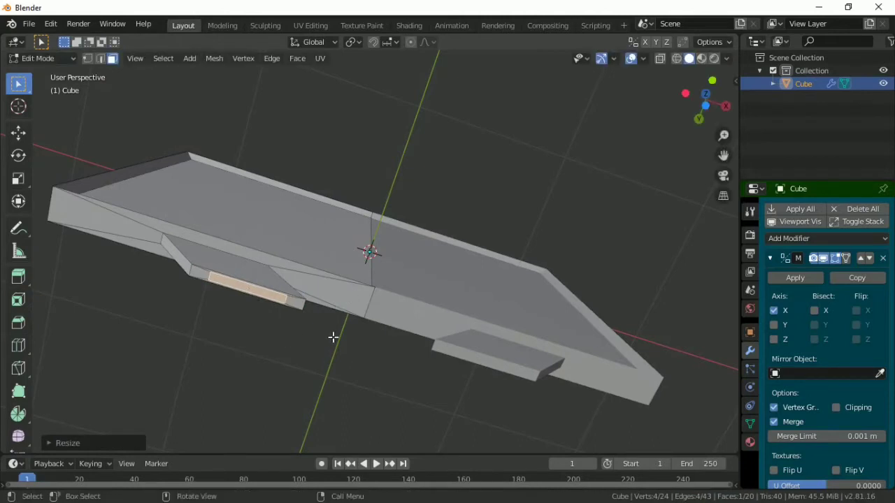
pyautogui.moveTo(333, 337); pyautogui.dragTo(357, 373, button='middle')
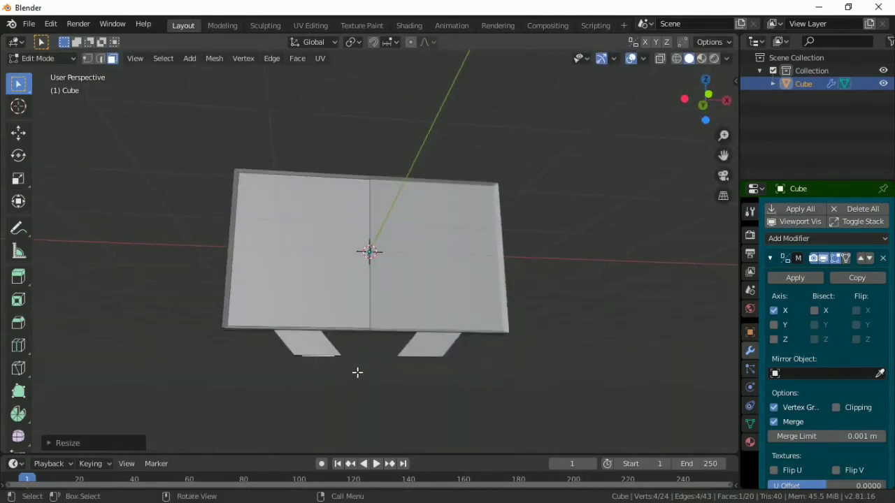
pyautogui.press('s')
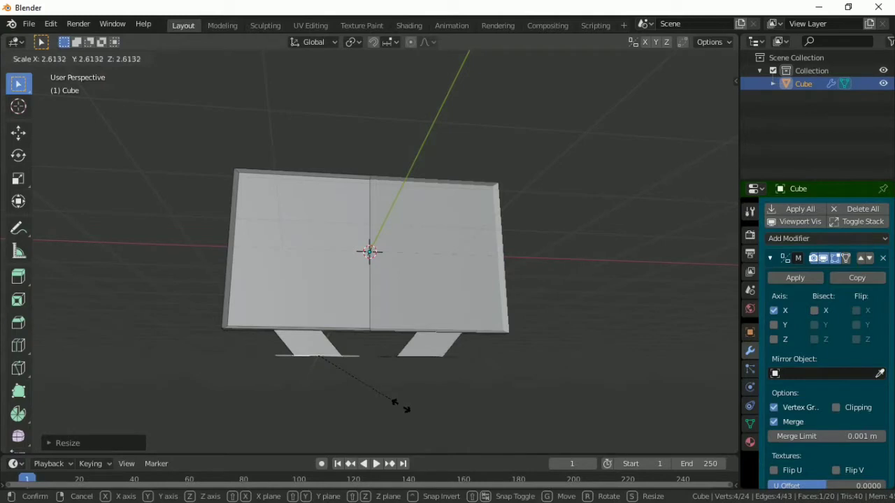
pyautogui.click(399, 403)
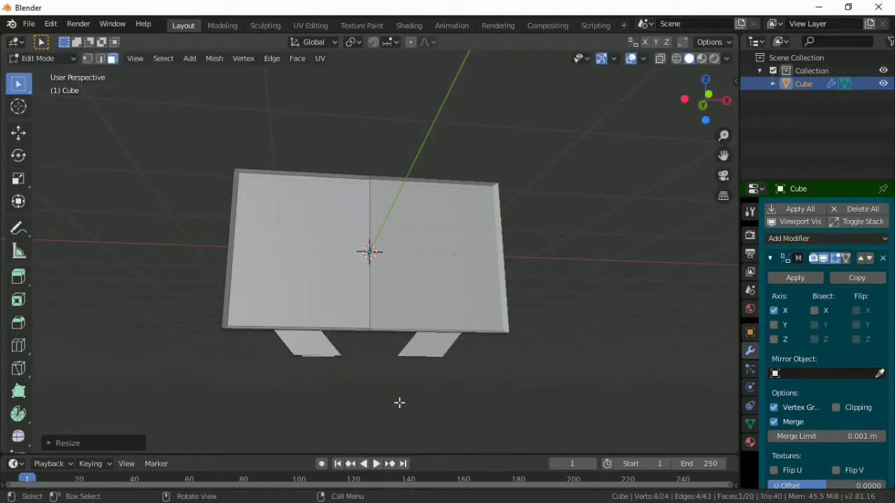
# Move the inset end face down along Z by about 0.15 m and scale it up into a wide, flared foot
pyautogui.press('g')
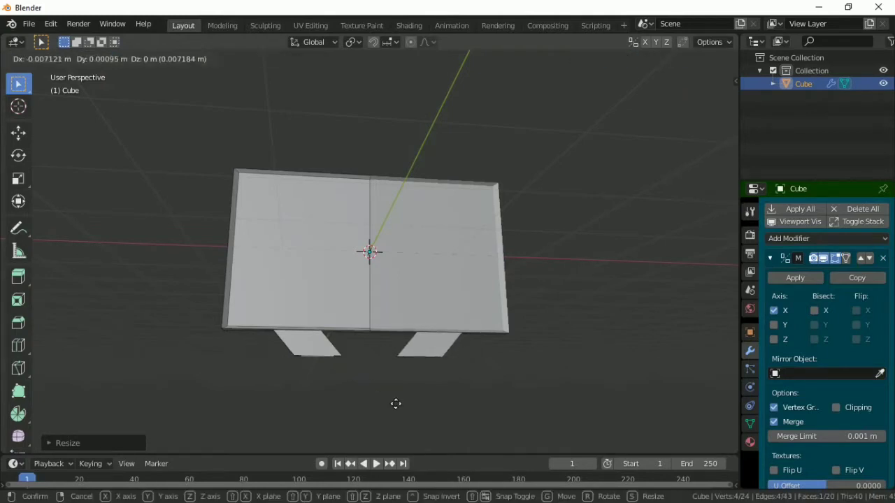
pyautogui.press('z')
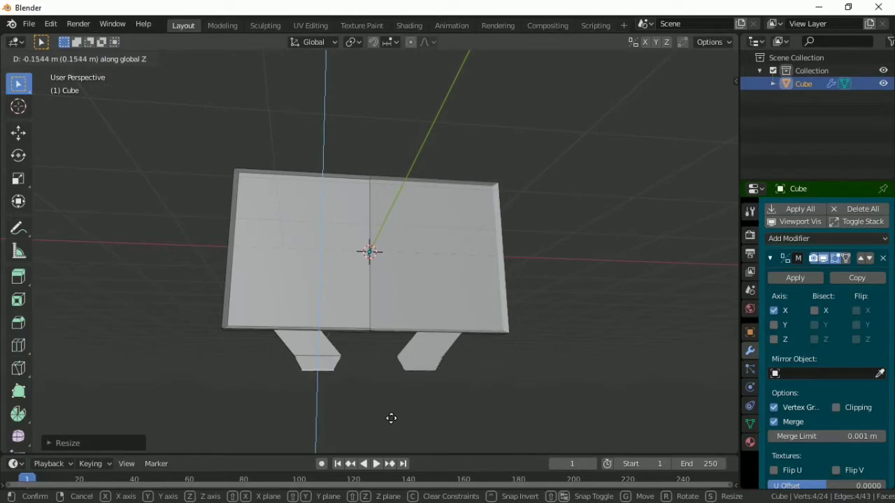
pyautogui.click(392, 416)
pyautogui.press('s')
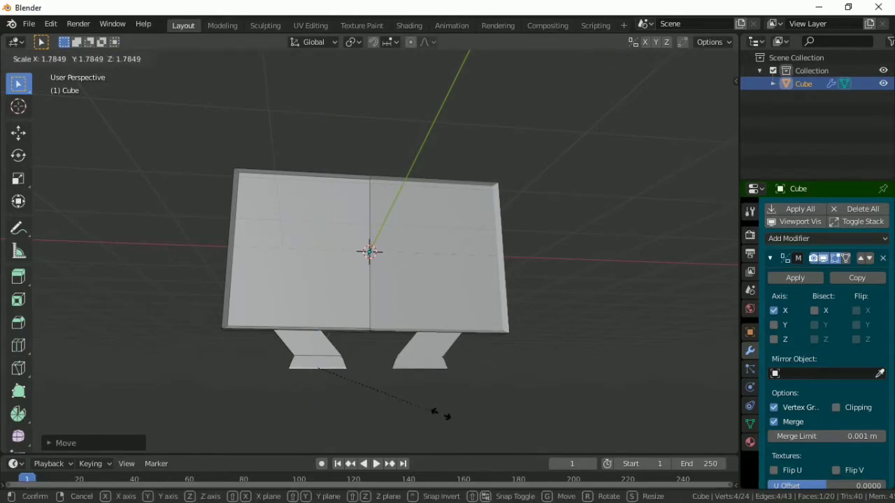
pyautogui.click(506, 427)
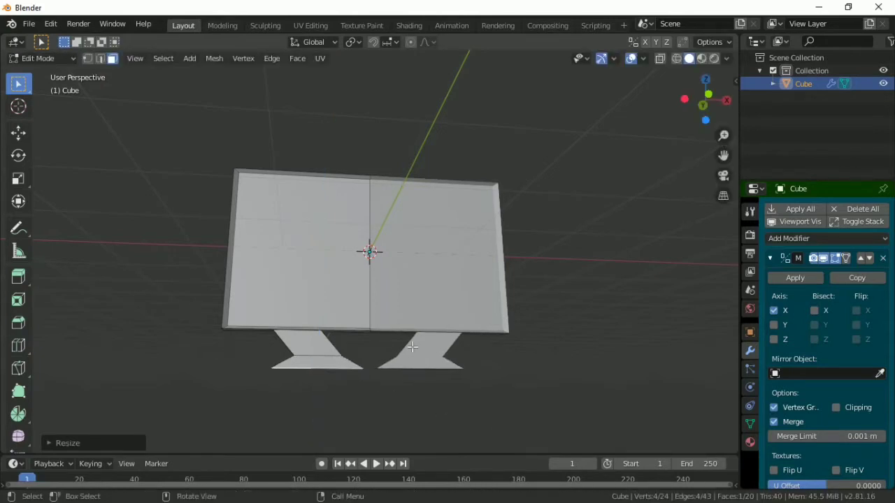
# Enlarge the foot's bottom face slightly more, by a factor of about 1.06
pyautogui.moveTo(505, 427); pyautogui.dragTo(396, 329, button='middle')
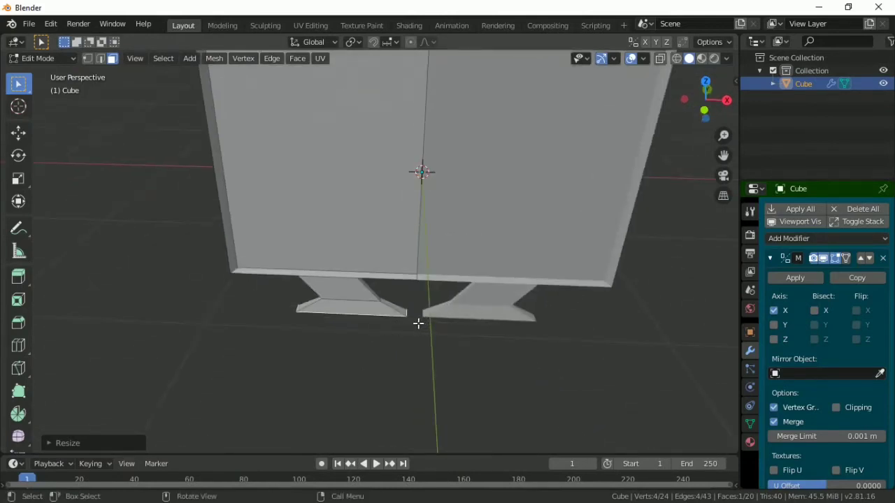
pyautogui.press('s')
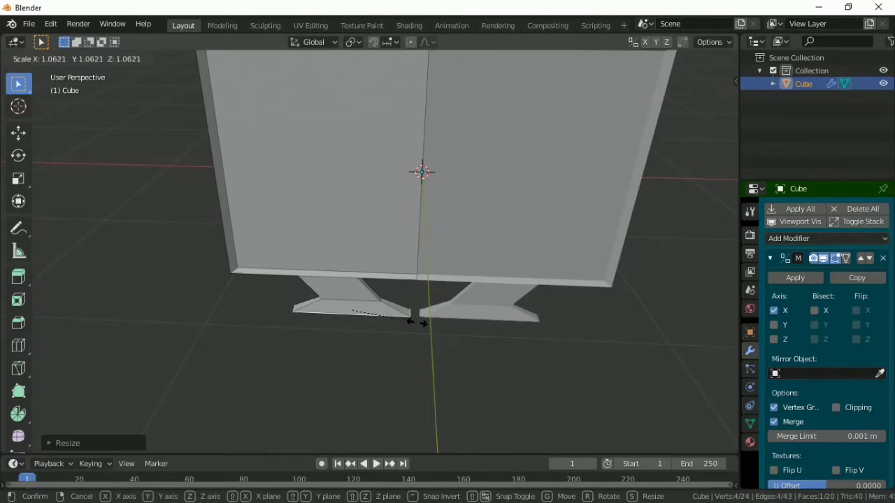
pyautogui.click(416, 321)
pyautogui.moveTo(392, 326); pyautogui.dragTo(401, 318, button='middle')
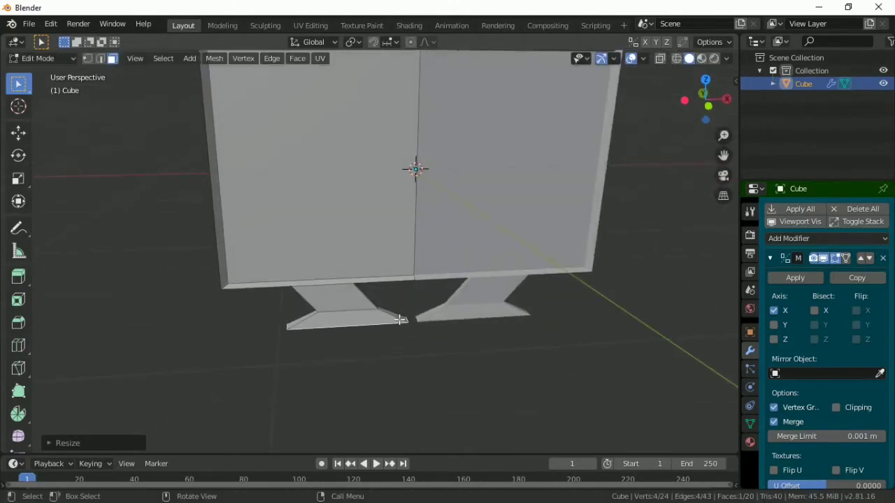
# Try applying the Mirror modifier in Object Mode, undo it and return to Edit Mode
pyautogui.press('Tab')
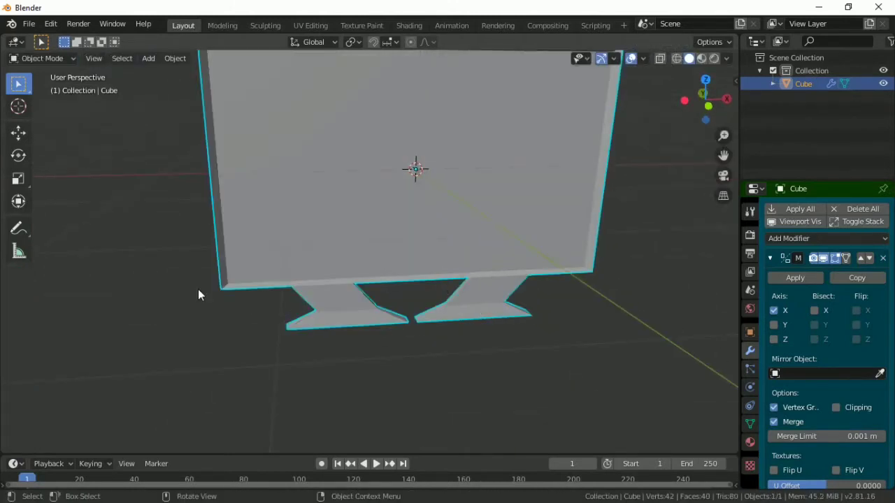
pyautogui.click(813, 281)
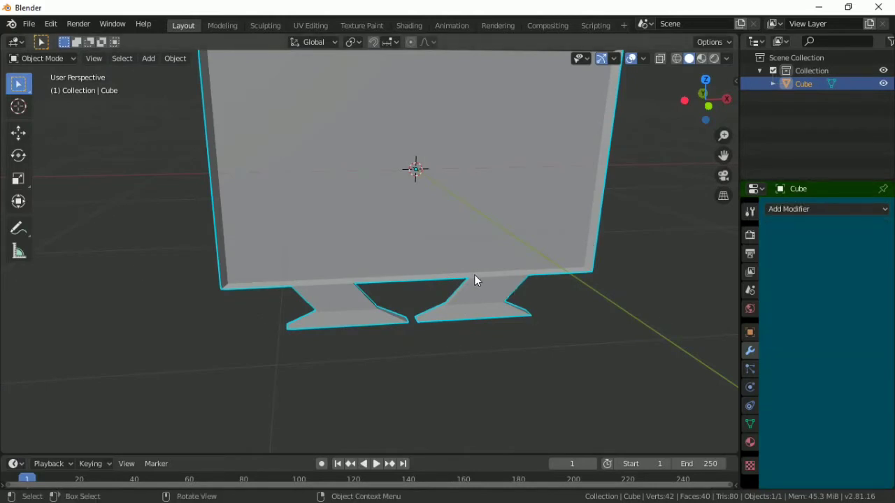
pyautogui.hotkey('ctrl', 'z')
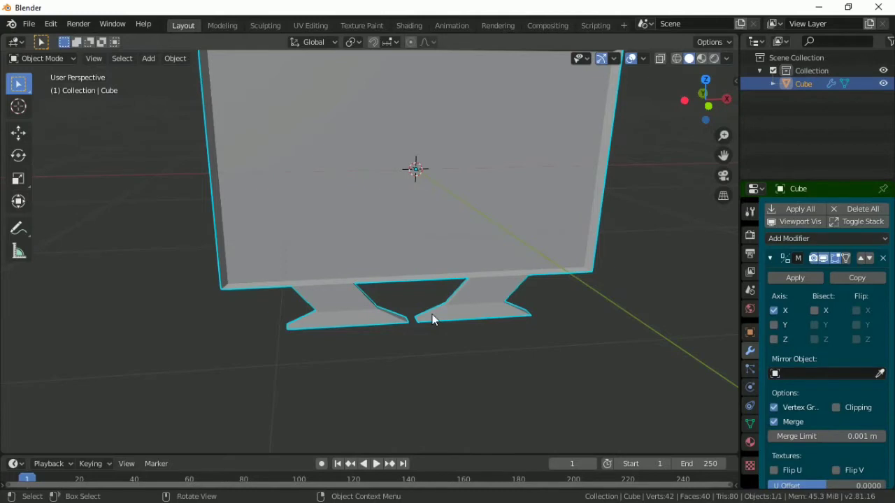
pyautogui.press('Tab')
# Inset the front bottom bezel face four times in succession, roughly 0.01 m each, creating narrow strips beside the centre line
pyautogui.moveTo(434, 321); pyautogui.dragTo(425, 302, button='middle')
pyautogui.scroll(3, 425, 302)
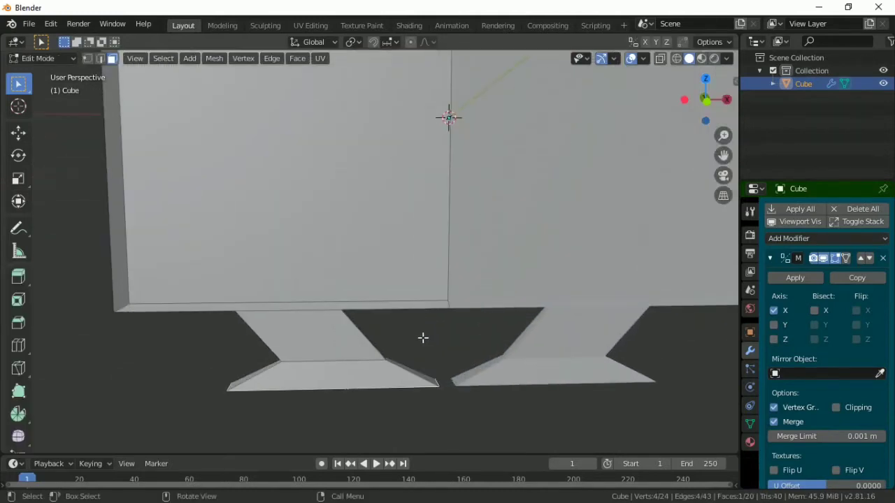
pyautogui.scroll(6, 459, 369)
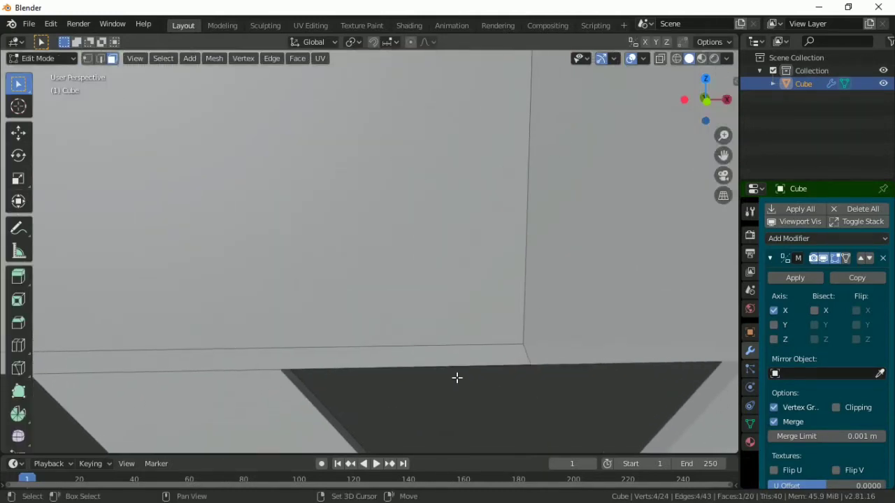
pyautogui.scroll(1, 477, 380)
pyautogui.scroll(-1, 480, 382)
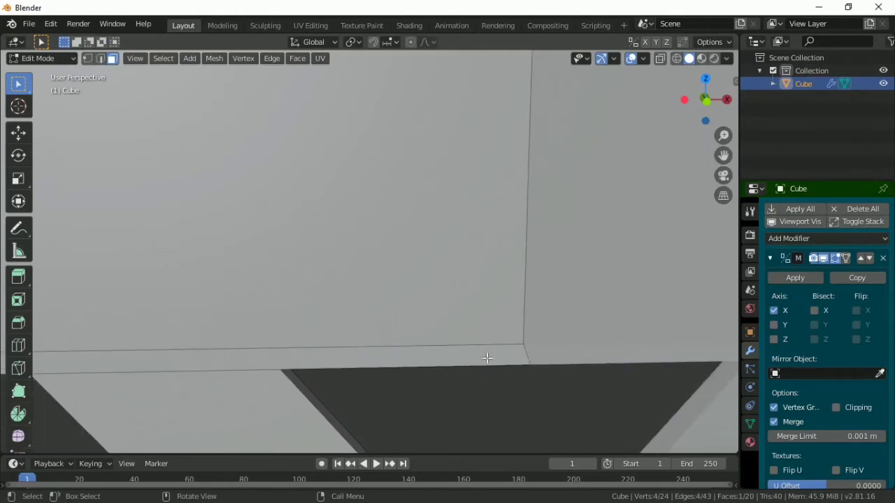
pyautogui.click(487, 358)
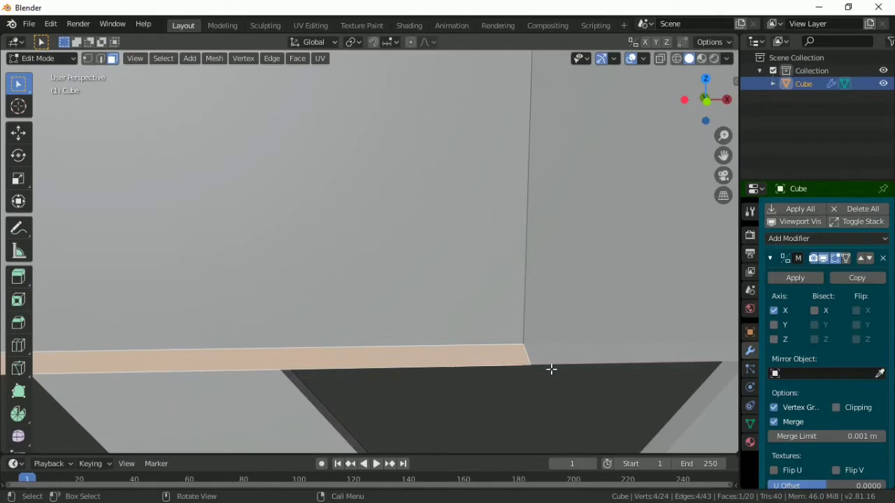
pyautogui.press('i')
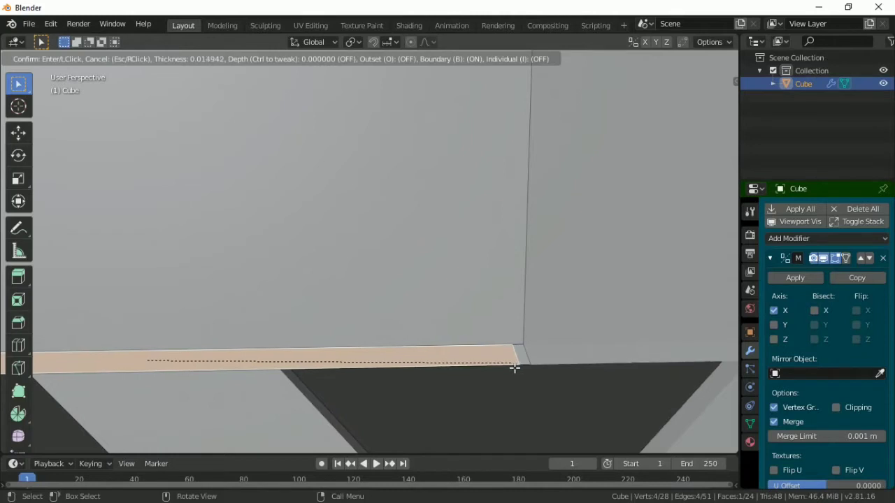
pyautogui.click(514, 368)
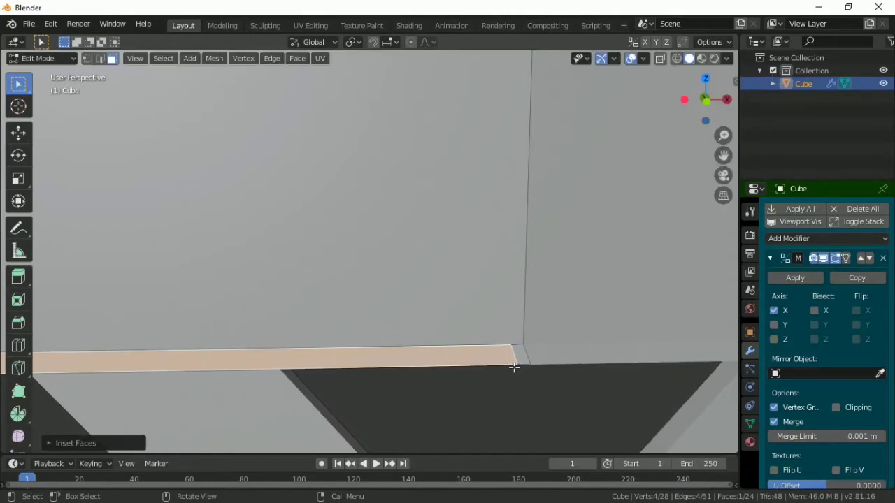
pyautogui.press('i')
pyautogui.click(501, 365)
pyautogui.press('i')
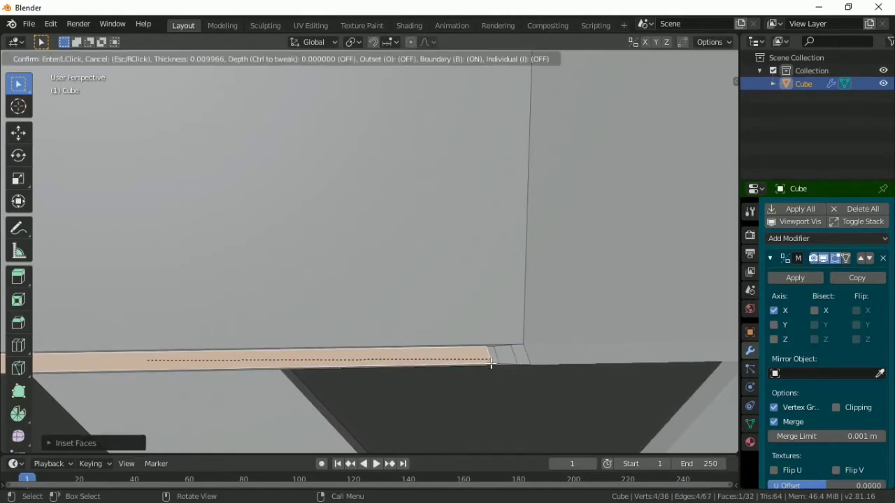
pyautogui.click(492, 373)
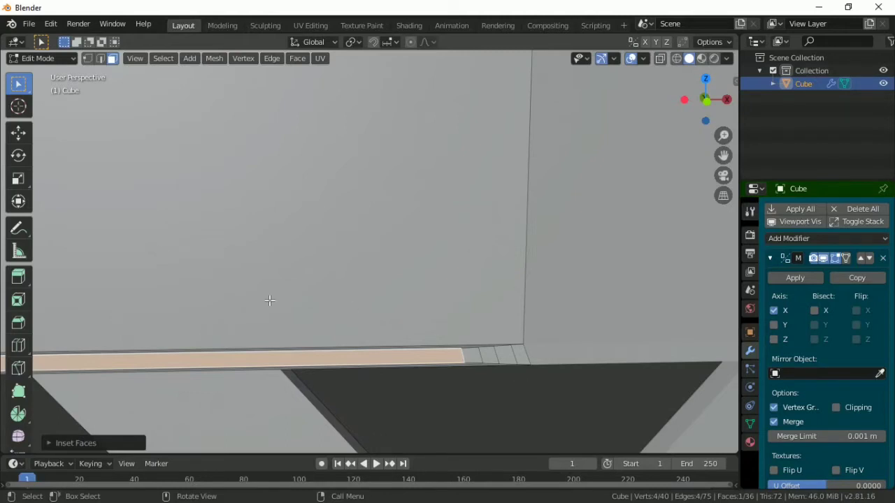
# Apply the Mirror modifier in Object Mode and return to Edit Mode with the whole monitor as real geometry
pyautogui.press('Tab')
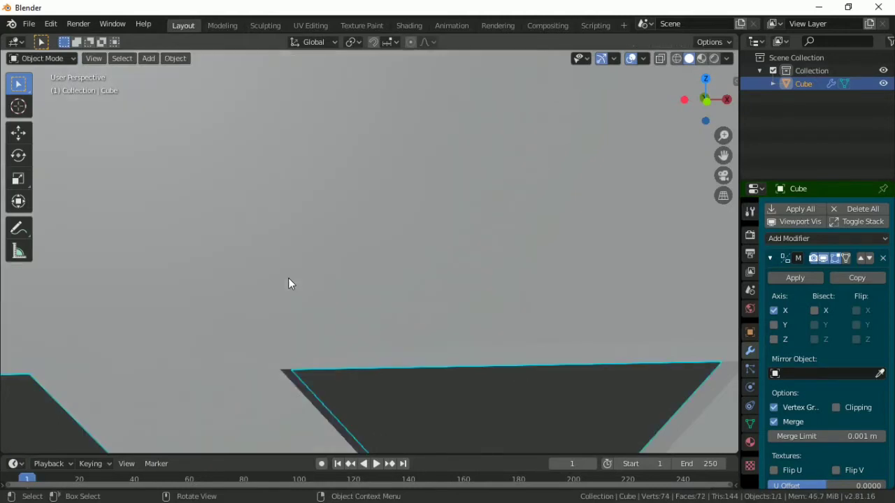
pyautogui.click(802, 278)
pyautogui.press('Tab')
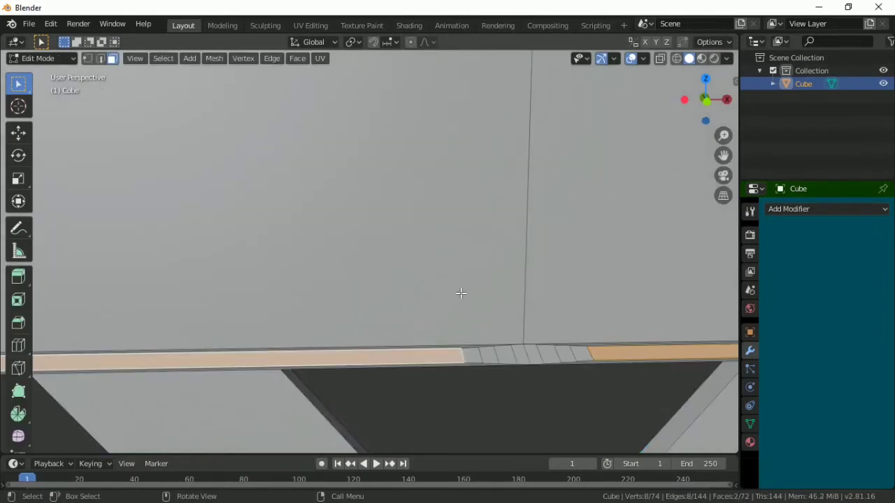
pyautogui.scroll(-4, 557, 374)
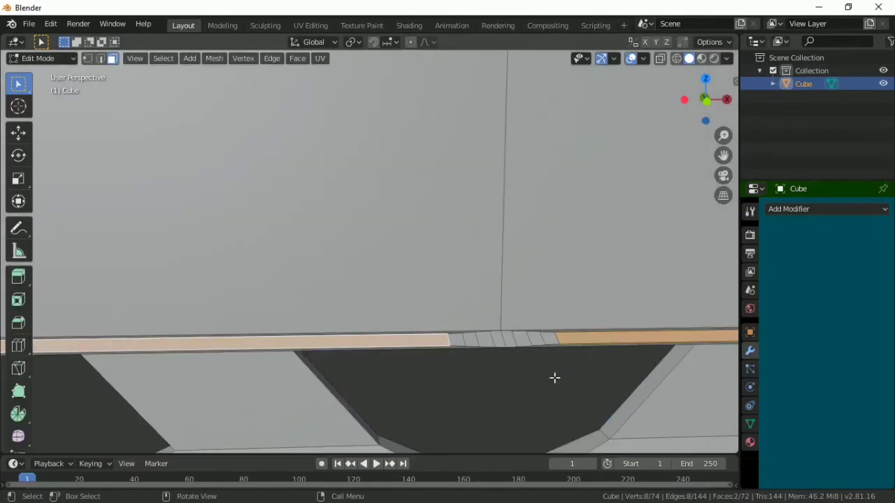
pyautogui.scroll(-2, 501, 283)
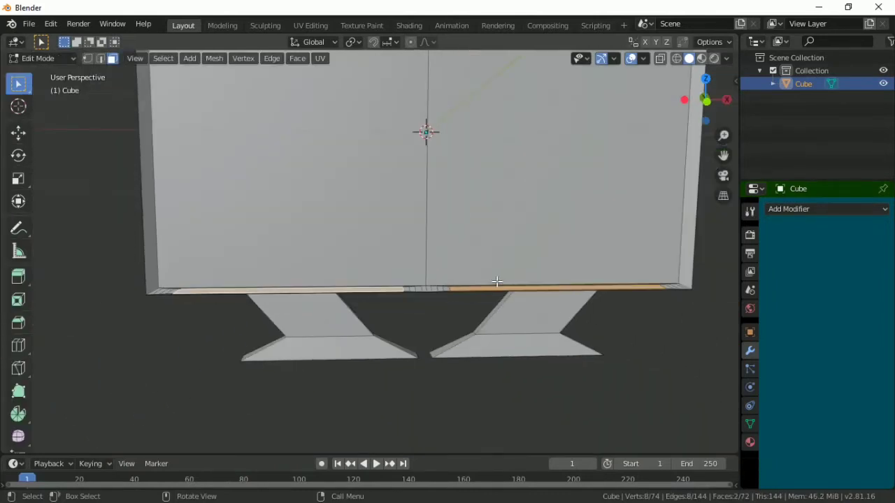
# In Object Mode, give the monitor a new material with a black base color
pyautogui.press('Tab')
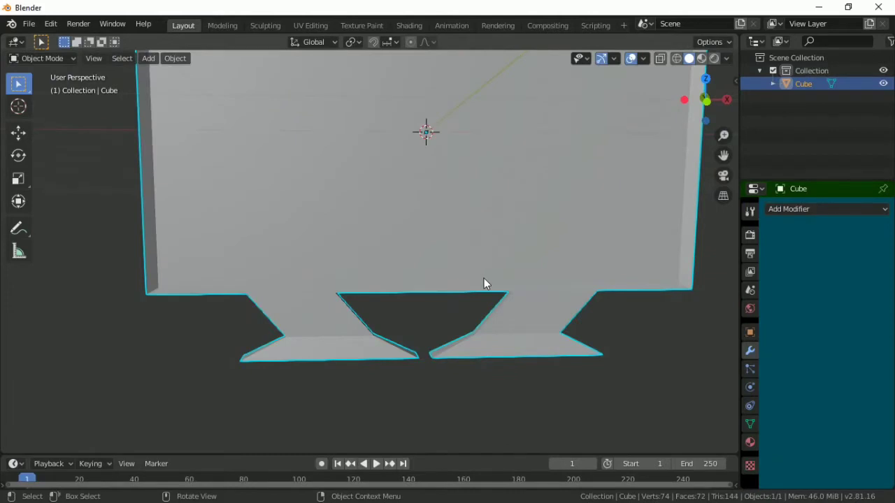
pyautogui.click(750, 441)
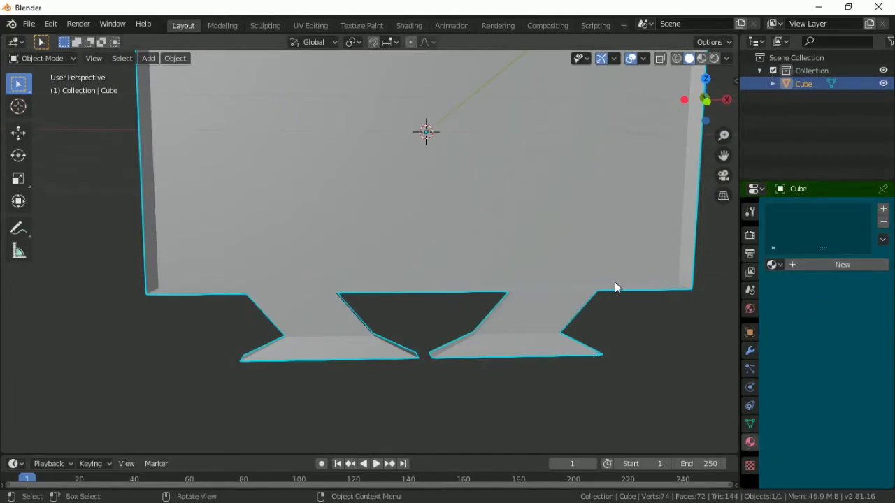
pyautogui.click(835, 264)
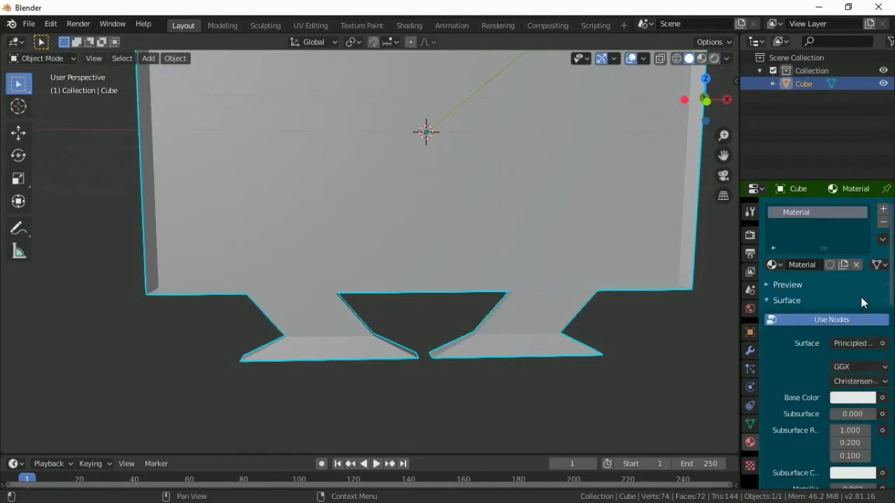
pyautogui.click(852, 397)
pyautogui.moveTo(871, 283); pyautogui.dragTo(871, 311)
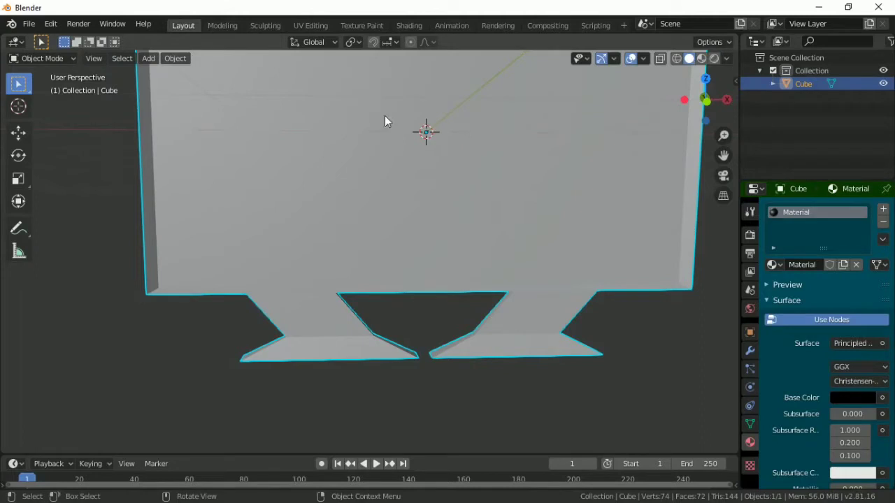
# Show the monitor in Material Preview and set its material's Metallic to about 0.736 and Roughness to about 0.347
pyautogui.press('z')
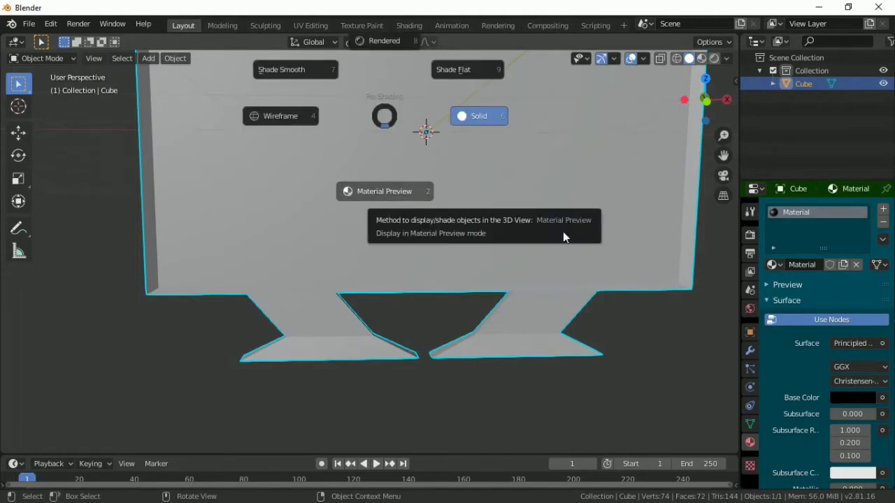
pyautogui.click(702, 59)
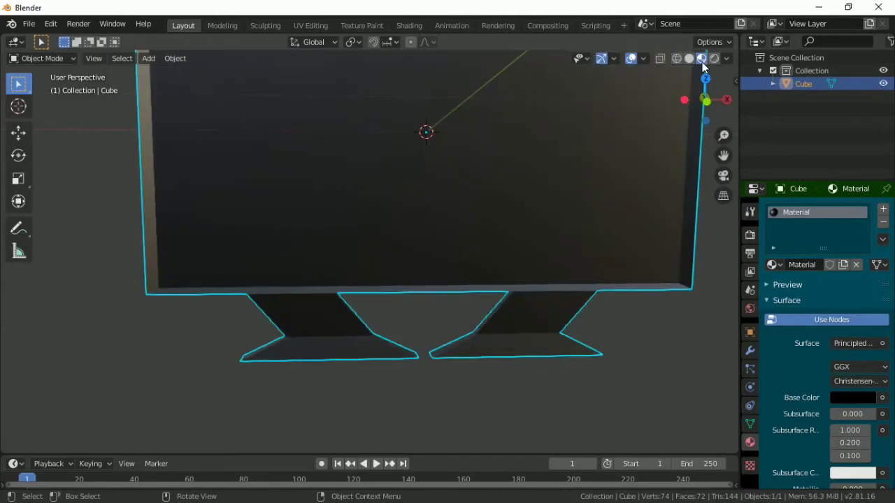
pyautogui.keyDown('shift'); pyautogui.moveTo(426, 231); pyautogui.dragTo(432, 333, button='middle'); pyautogui.keyUp('shift')
pyautogui.scroll(-2, 391, 326)
pyautogui.scroll(-4, 850, 412)
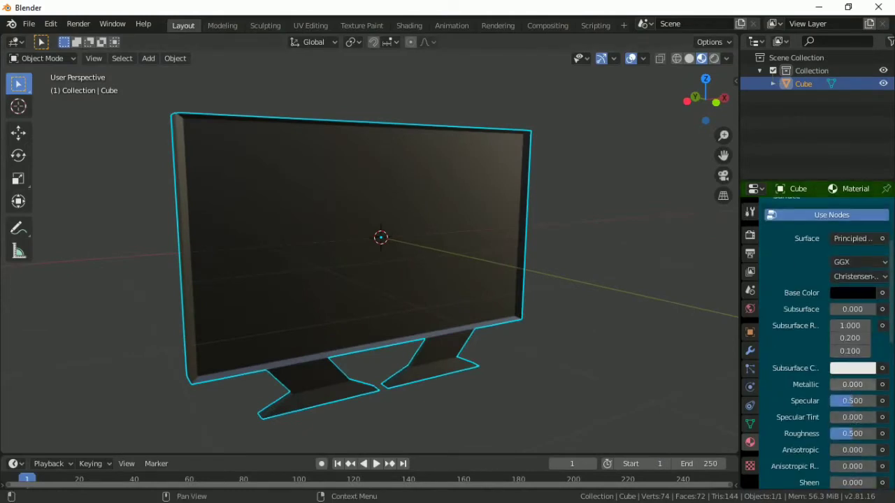
pyautogui.moveTo(849, 384); pyautogui.dragTo(874, 385)
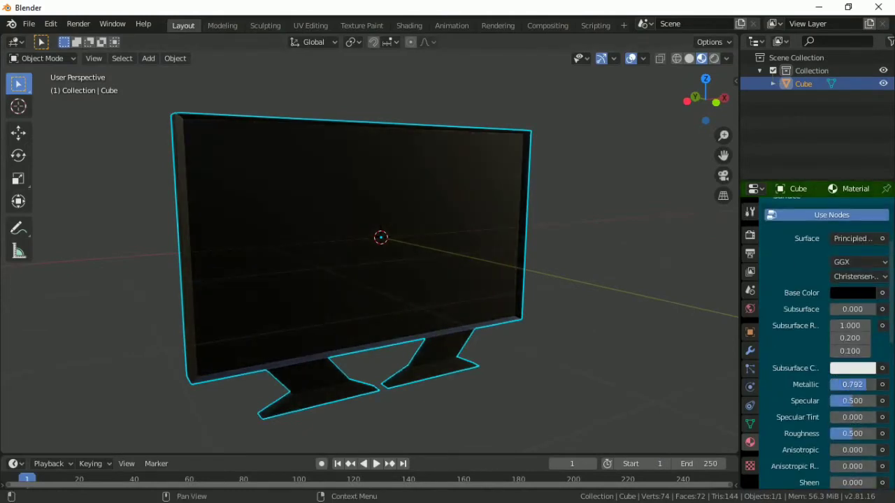
pyautogui.moveTo(852, 434); pyautogui.dragTo(843, 434)
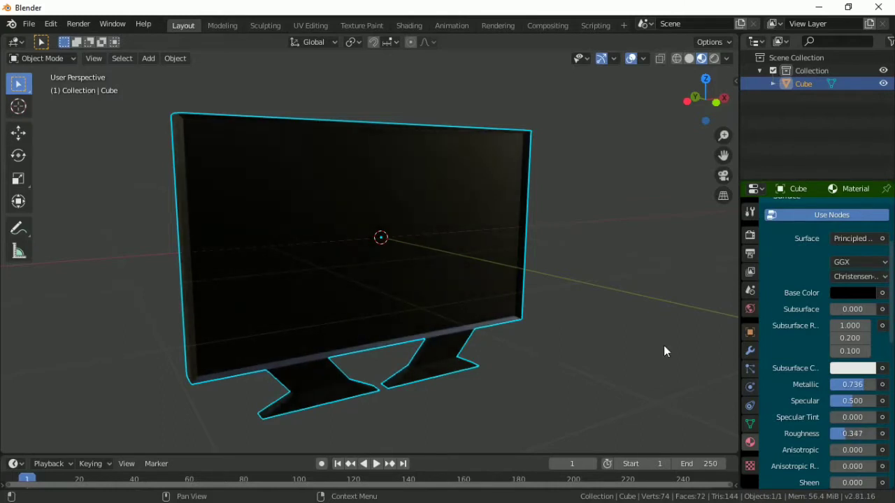
pyautogui.moveTo(407, 288); pyautogui.dragTo(396, 254, button='middle')
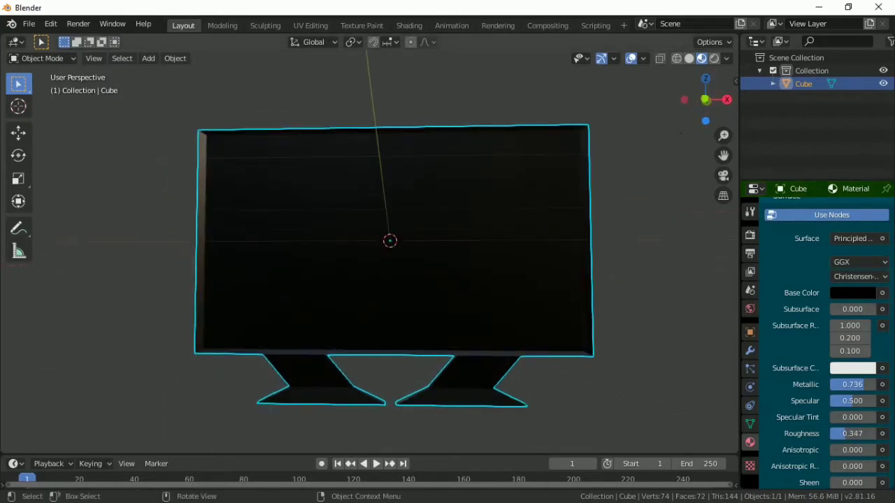
# Return to Solid shading and, in Edit Mode, select four alternating small faces around the centre of the bottom bezel
pyautogui.click(690, 58)
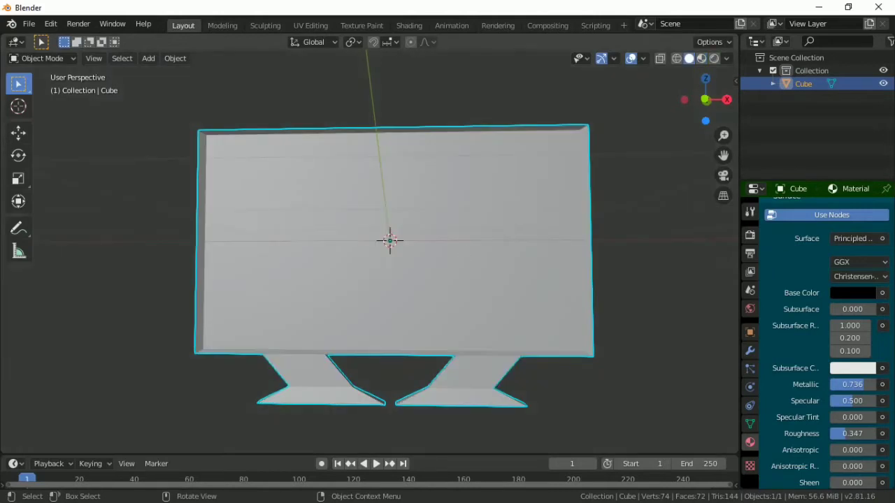
pyautogui.press('Tab')
pyautogui.scroll(4, 408, 344)
pyautogui.keyDown('shift'); pyautogui.moveTo(401, 372); pyautogui.dragTo(389, 249, button='middle'); pyautogui.keyUp('shift')
pyautogui.scroll(4, 421, 360)
pyautogui.keyDown('shift'); pyautogui.moveTo(421, 362); pyautogui.dragTo(410, 276, button='middle'); pyautogui.keyUp('shift')
pyautogui.scroll(2, 412, 282)
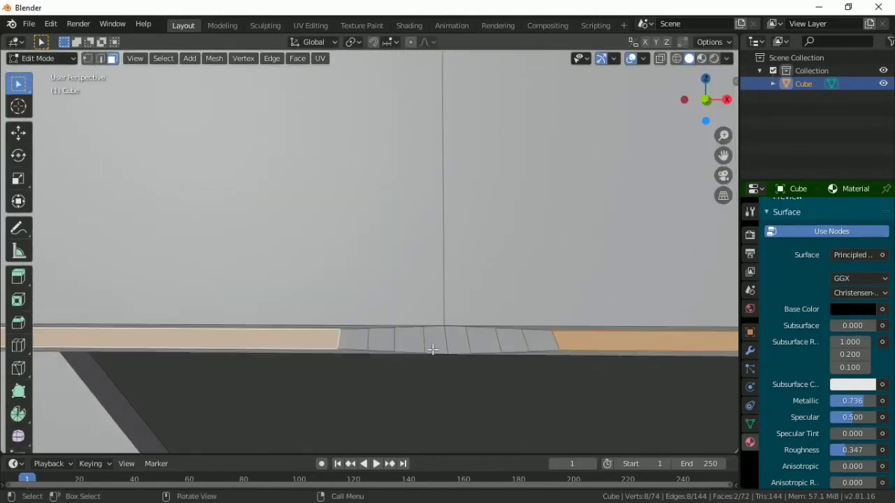
pyautogui.click(353, 340)
pyautogui.keyDown('shift'); pyautogui.click(409, 340); pyautogui.keyUp('shift')
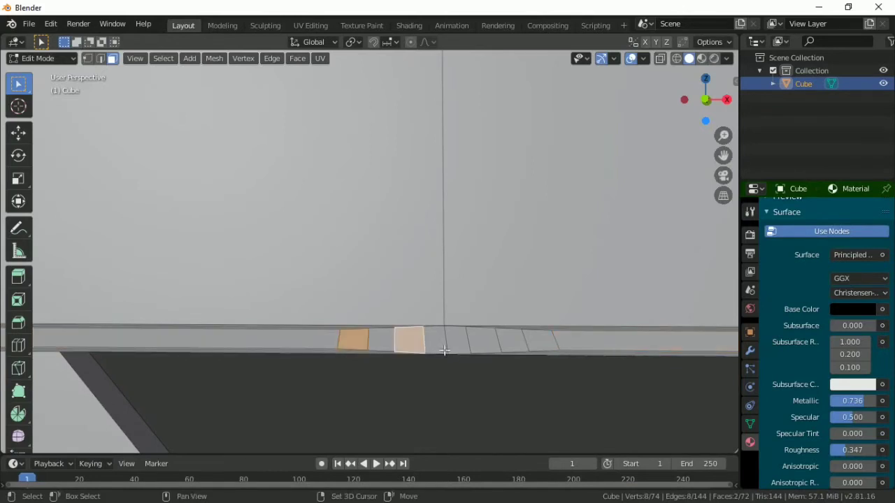
pyautogui.keyDown('shift'); pyautogui.click(490, 347); pyautogui.keyUp('shift')
pyautogui.keyDown('shift'); pyautogui.click(540, 348); pyautogui.keyUp('shift')
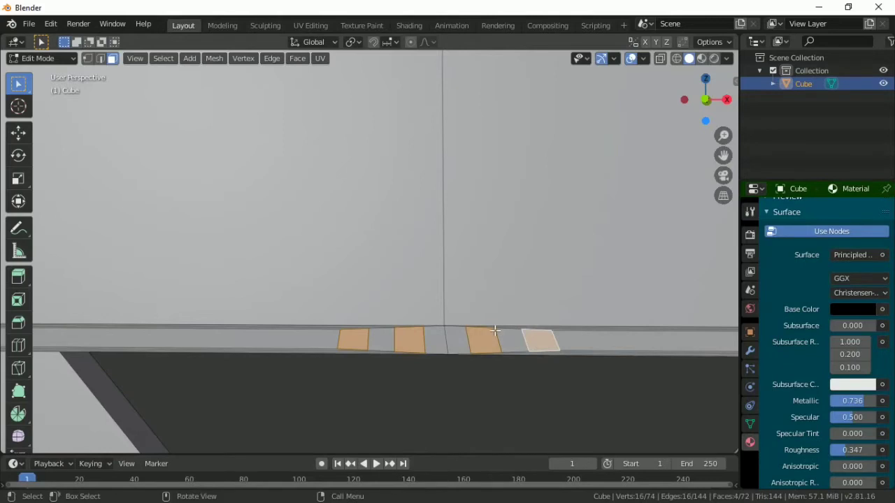
# Add a second material slot with a new material and change its surface shader to Emission
pyautogui.scroll(-2, 628, 292)
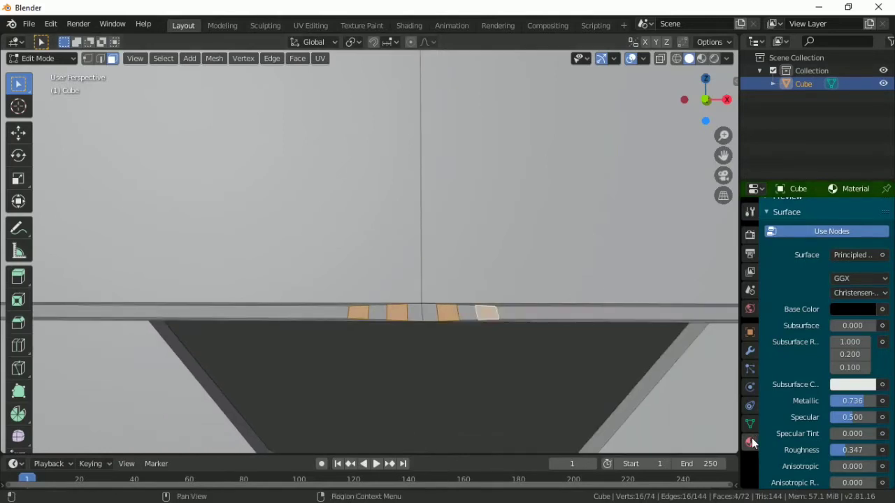
pyautogui.scroll(4, 828, 249)
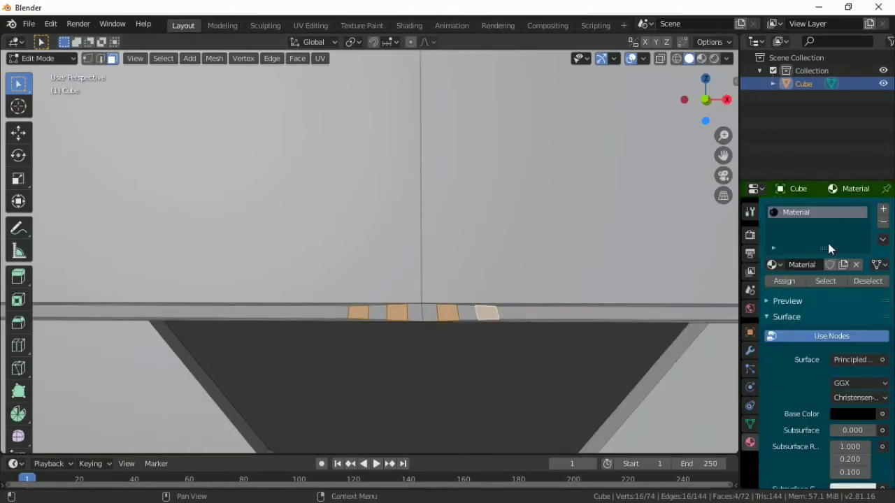
pyautogui.click(882, 212)
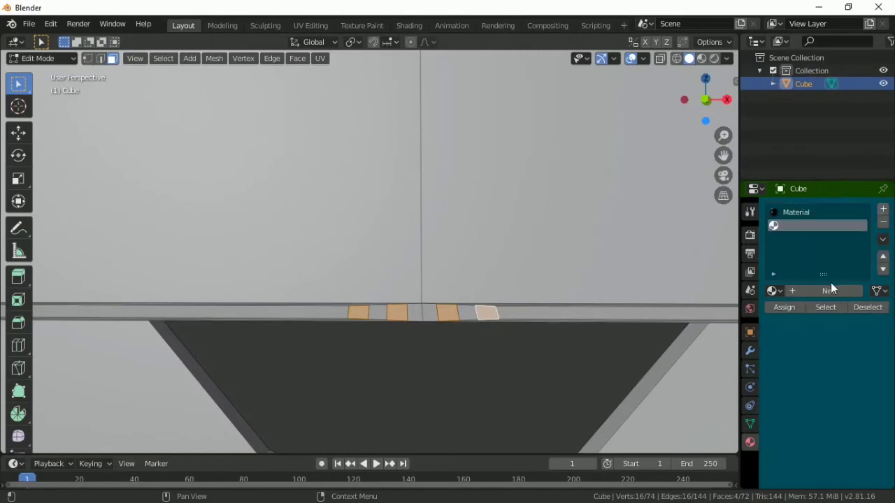
pyautogui.click(827, 286)
pyautogui.click(859, 386)
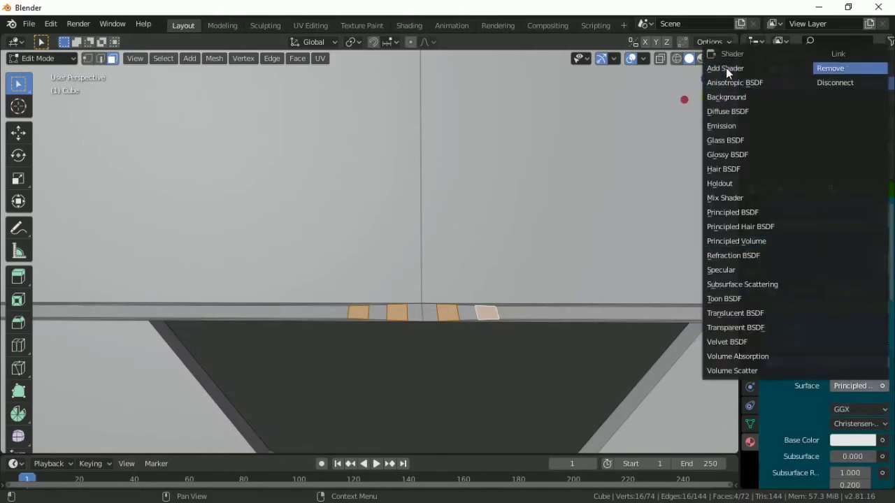
pyautogui.click(726, 129)
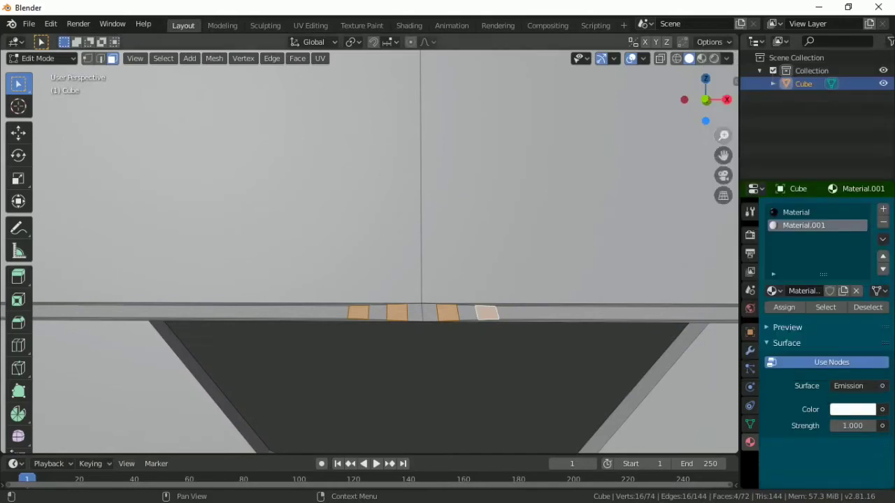
# Set the emission color to bright green and its strength to 3
pyautogui.click(846, 410)
pyautogui.moveTo(774, 237); pyautogui.dragTo(806, 221)
pyautogui.moveTo(786, 256); pyautogui.dragTo(762, 259)
pyautogui.click(854, 426)
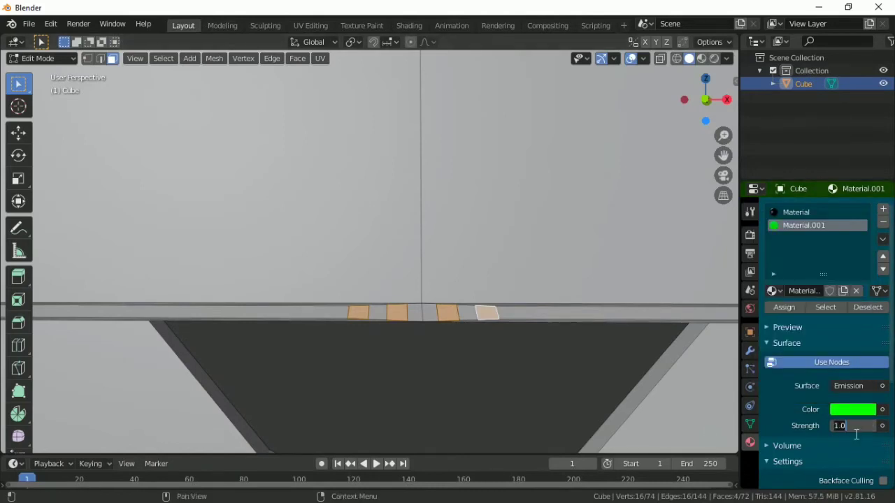
pyautogui.write('3')
pyautogui.press('Return')
# Assign the green emission material to the four selected bezel faces and show the model in Material Preview
pyautogui.click(785, 309)
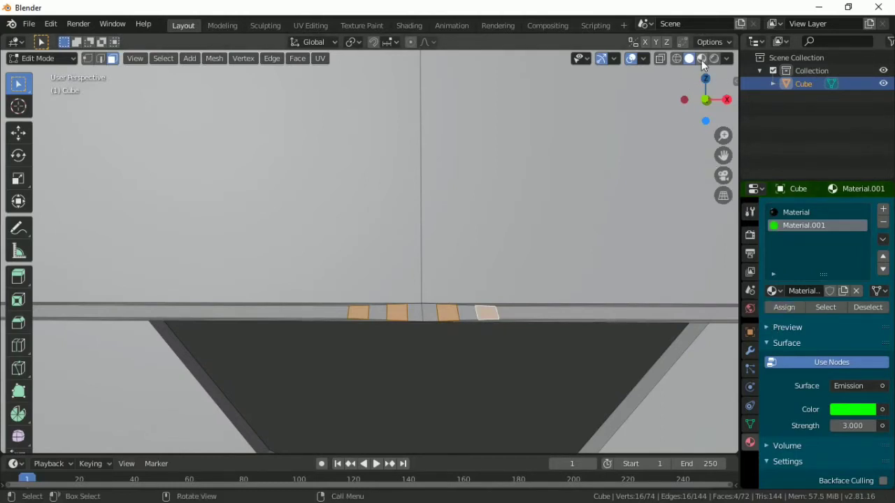
pyautogui.click(701, 58)
pyautogui.scroll(-6, 520, 237)
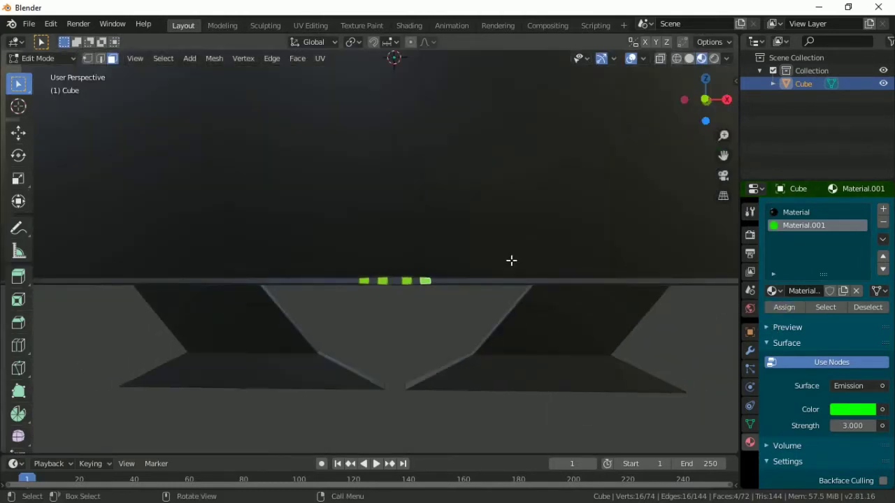
pyautogui.moveTo(455, 323); pyautogui.dragTo(430, 294, button='middle')
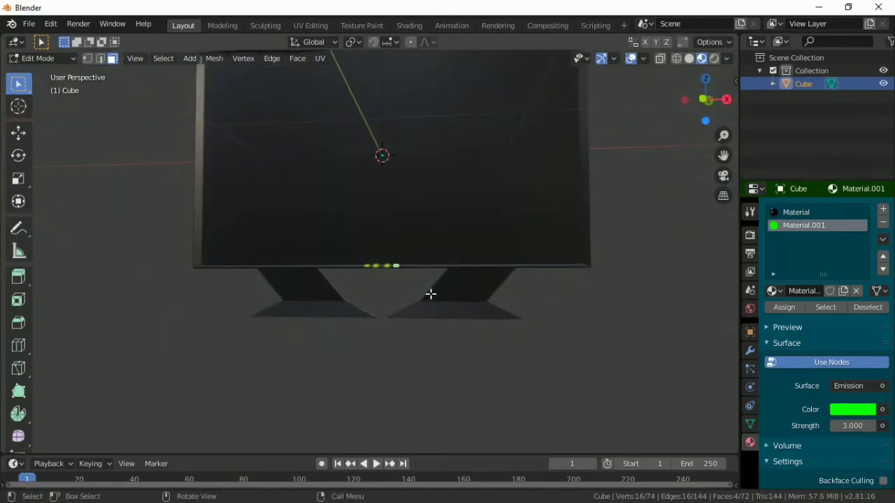
# Return to Solid shading and dissolve the vertical edge running down the middle of the monitor's front screen
pyautogui.press('z')
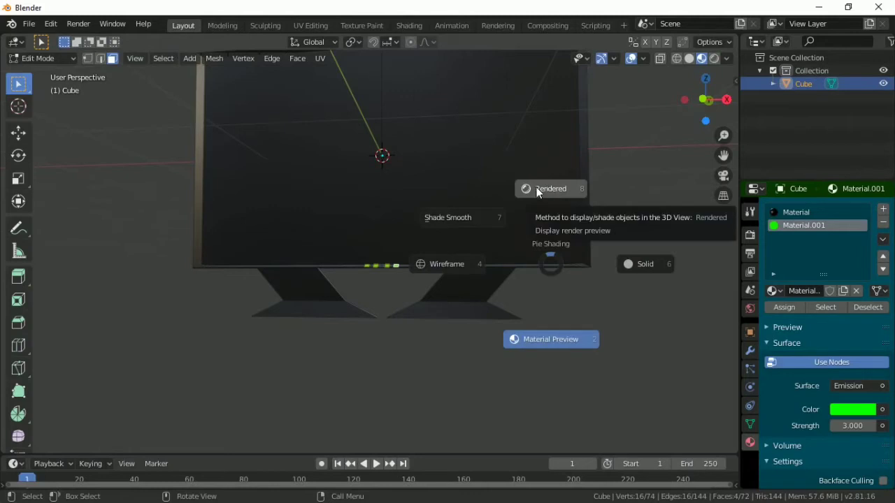
pyautogui.click(631, 256)
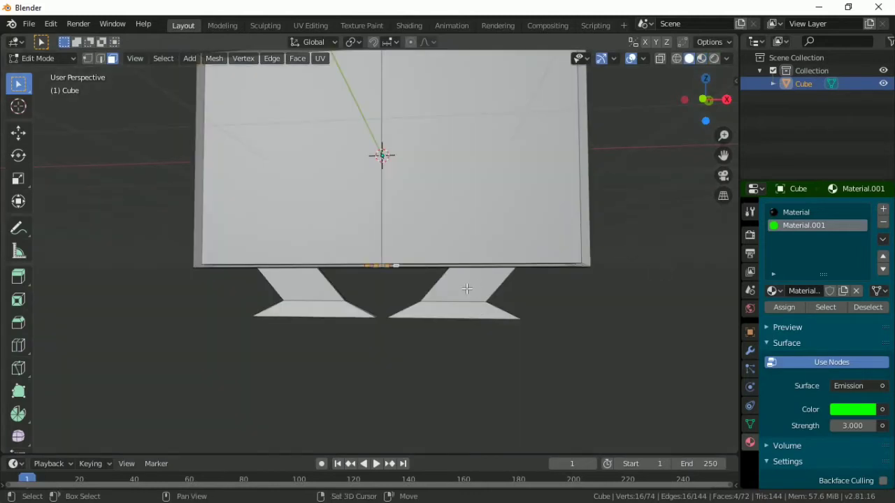
pyautogui.keyDown('shift'); pyautogui.moveTo(468, 289); pyautogui.dragTo(521, 356, button='middle'); pyautogui.keyUp('shift')
pyautogui.scroll(4, 431, 270)
pyautogui.scroll(-4, 431, 269)
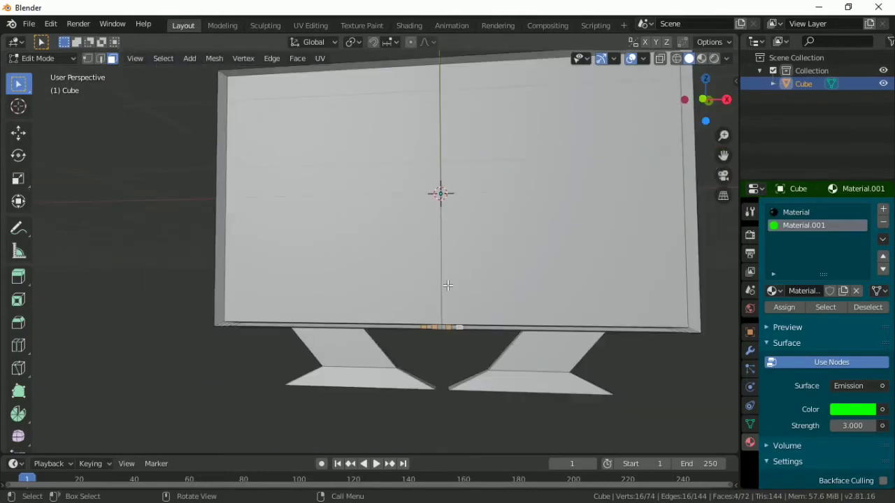
pyautogui.press('2')
pyautogui.click(445, 266)
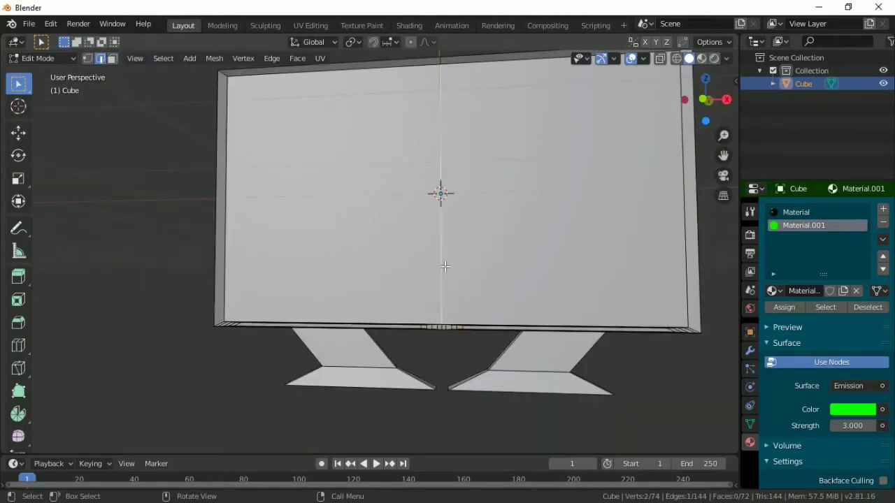
pyautogui.rightClick(452, 166)
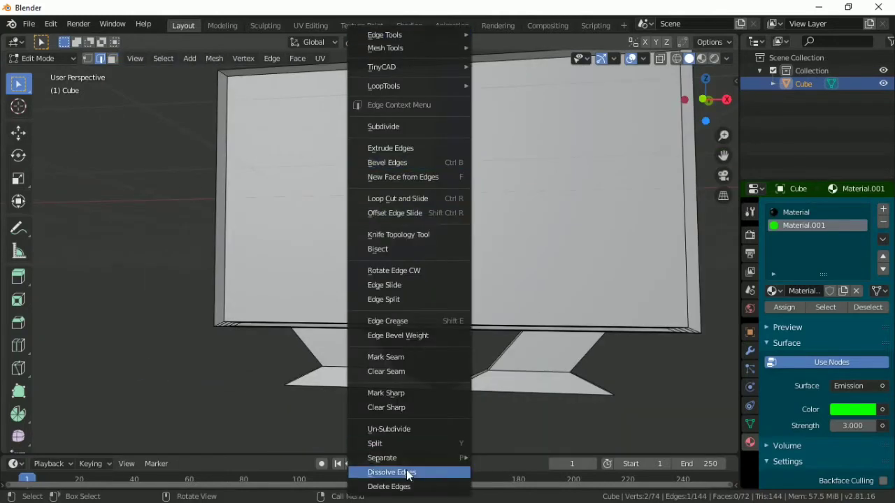
pyautogui.click(409, 473)
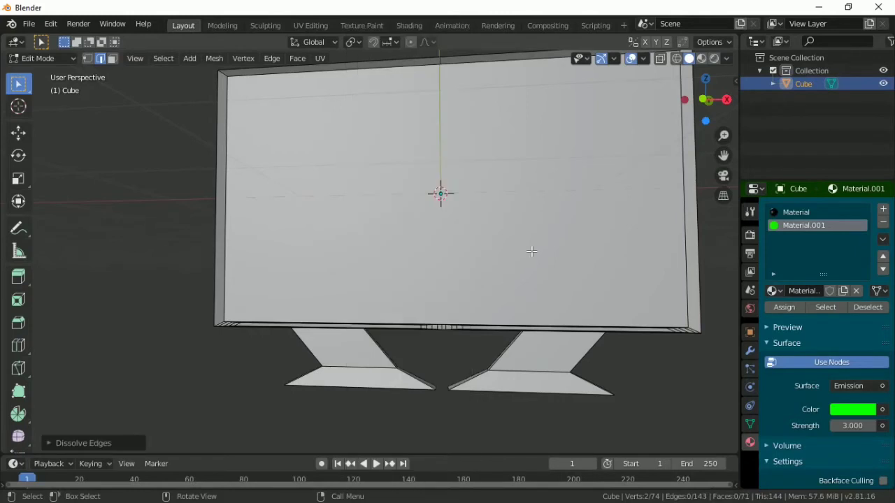
# Select the whole front screen face and add a third material slot with a new material
pyautogui.press('3')
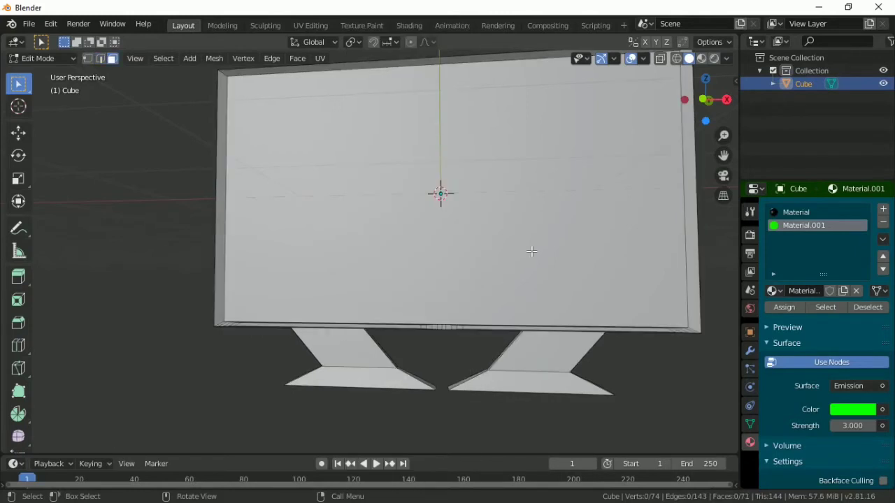
pyautogui.click(513, 224)
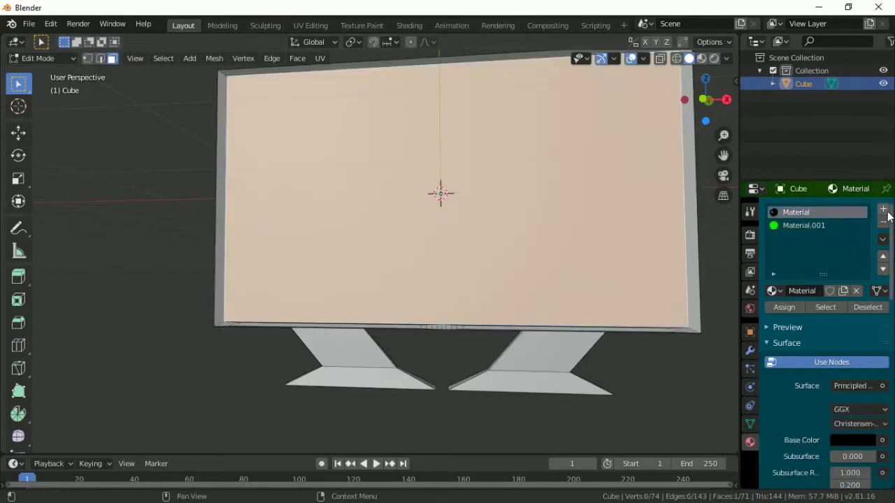
pyautogui.click(883, 208)
pyautogui.click(828, 291)
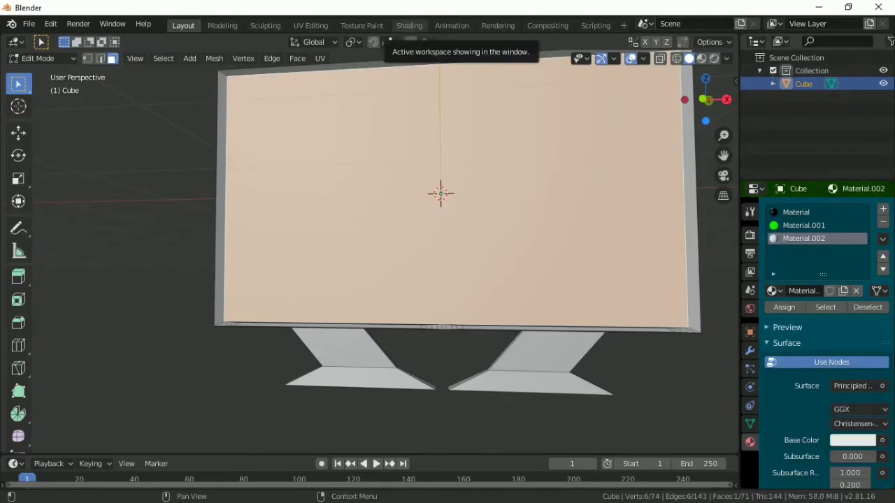
# Switch to the Shading workspace and show the monitor from the front in Material Preview, with its material properties open
pyautogui.click(407, 25)
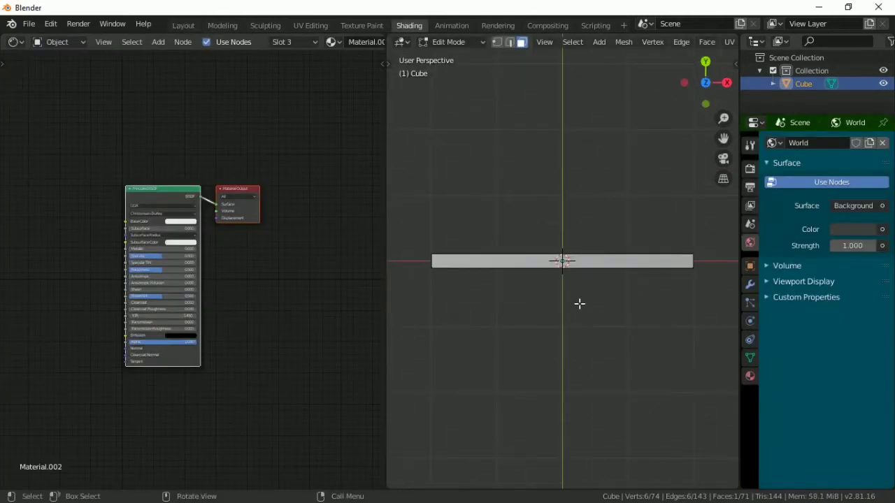
pyautogui.press('KP_1')
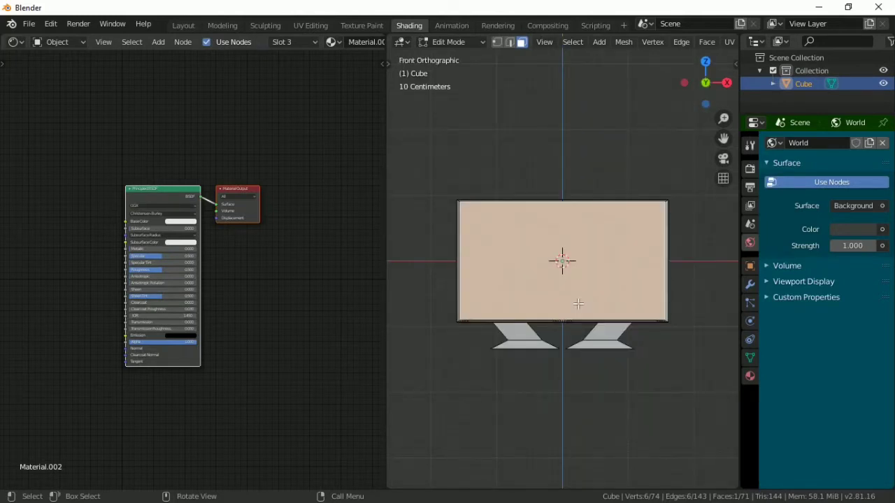
pyautogui.scroll(2, 577, 304)
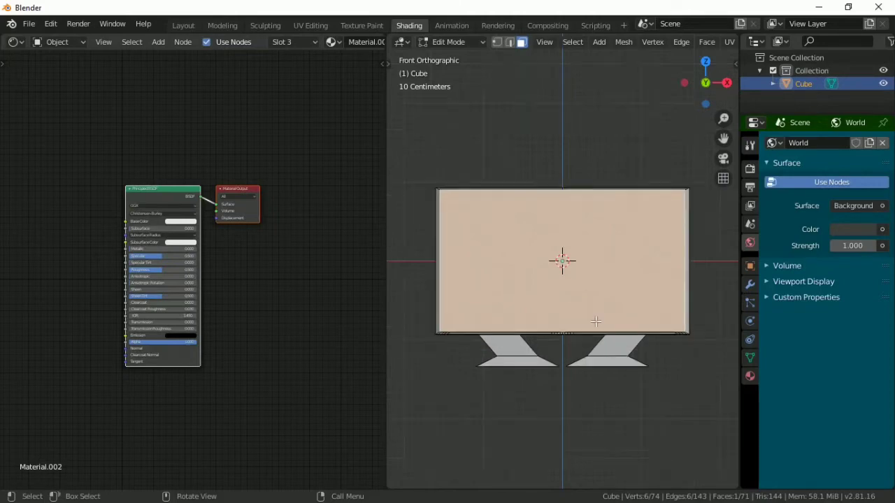
pyautogui.press('`')
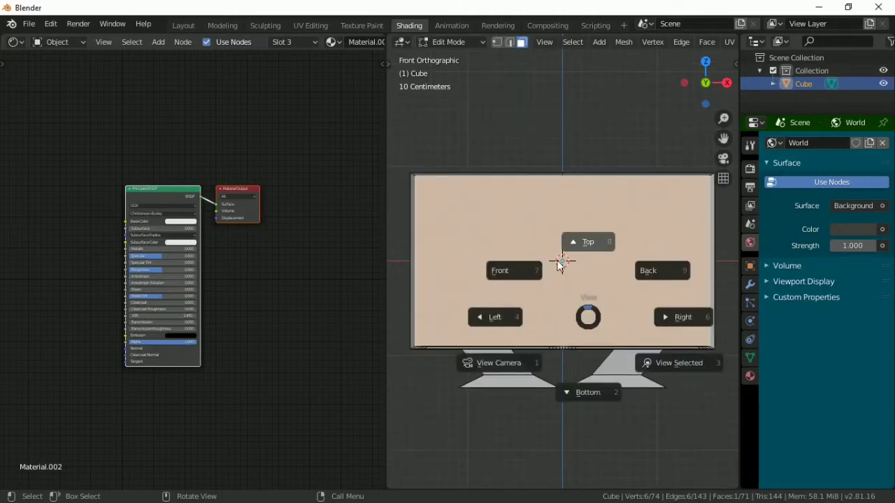
pyautogui.click(503, 270)
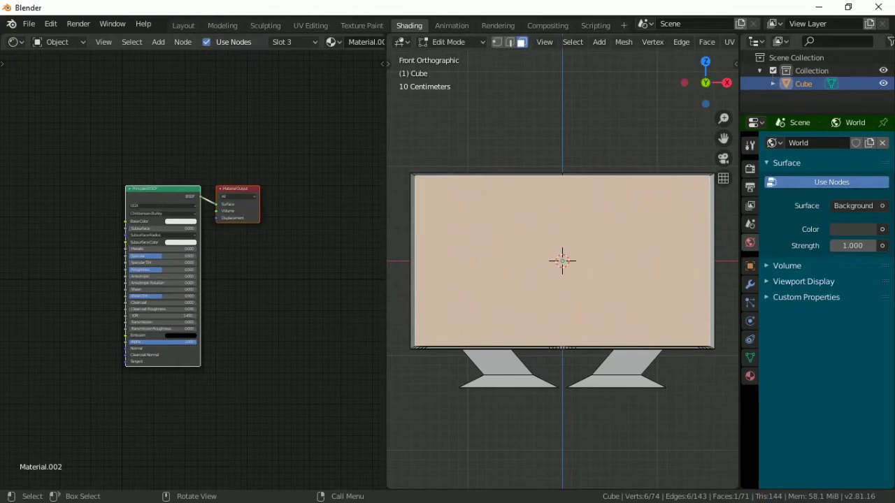
pyautogui.press('z')
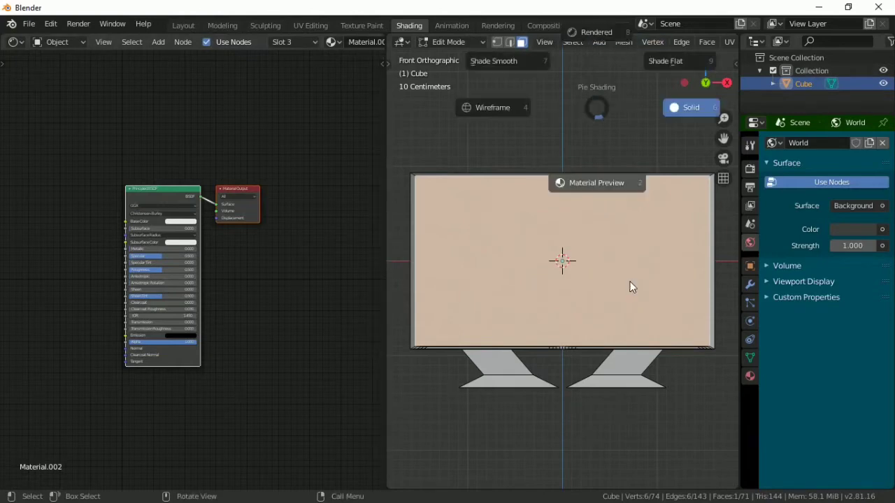
pyautogui.click(634, 286)
pyautogui.scroll(3, 164, 225)
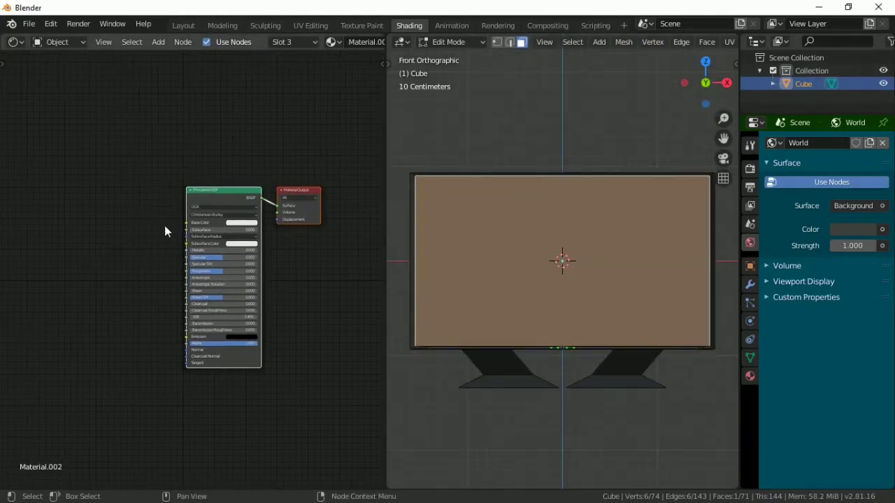
pyautogui.scroll(2, 139, 231)
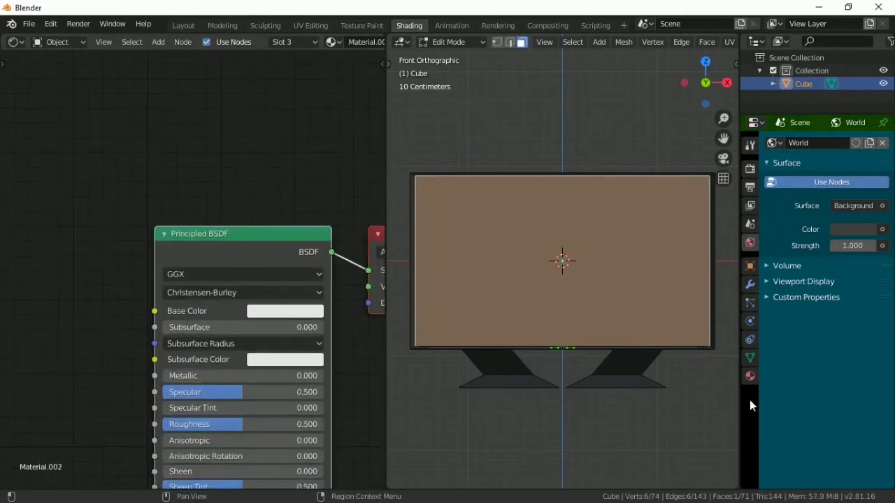
pyautogui.click(750, 376)
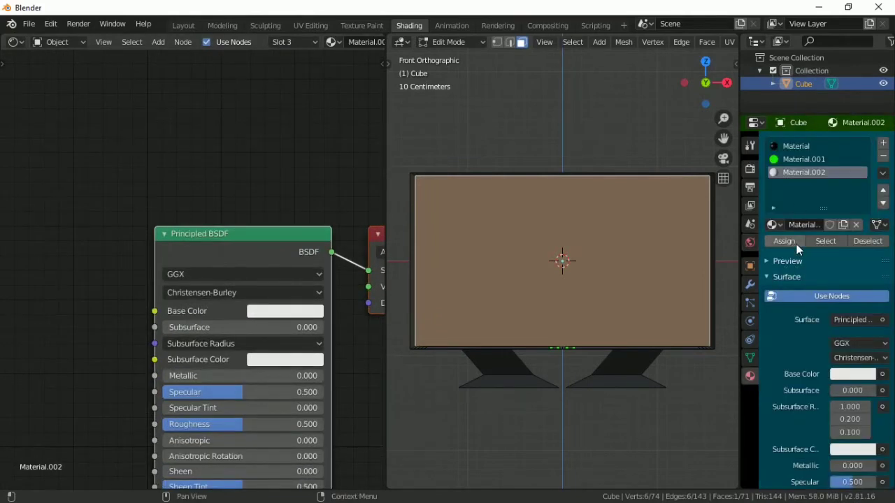
# Add a ColorRamp node and connect its Color output to the Principled BSDF's Base Color
pyautogui.moveTo(157, 271); pyautogui.dragTo(235, 204, button='middle')
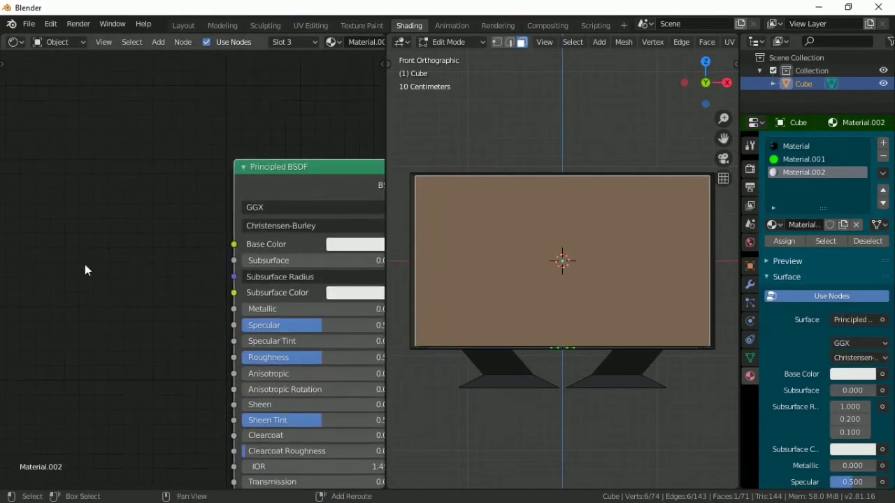
pyautogui.hotkey('shift', 'a')
pyautogui.click(85, 265)
pyautogui.write('col')
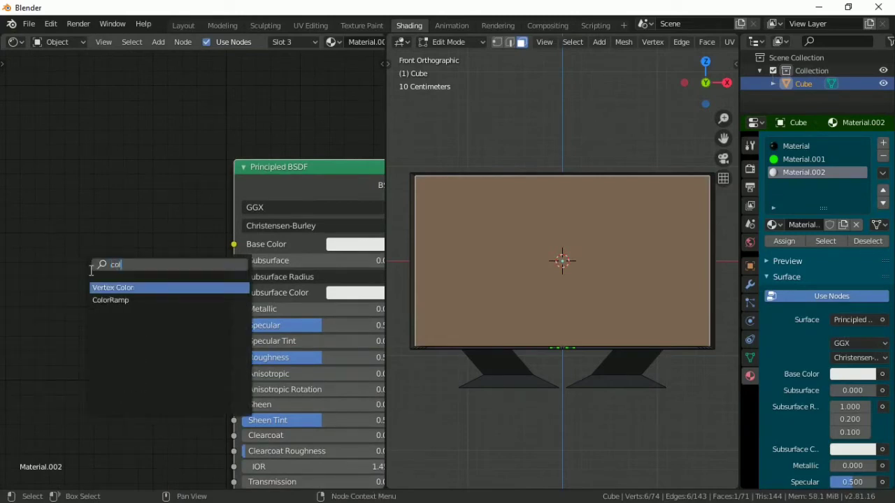
pyautogui.press('Down')
pyautogui.press('Return')
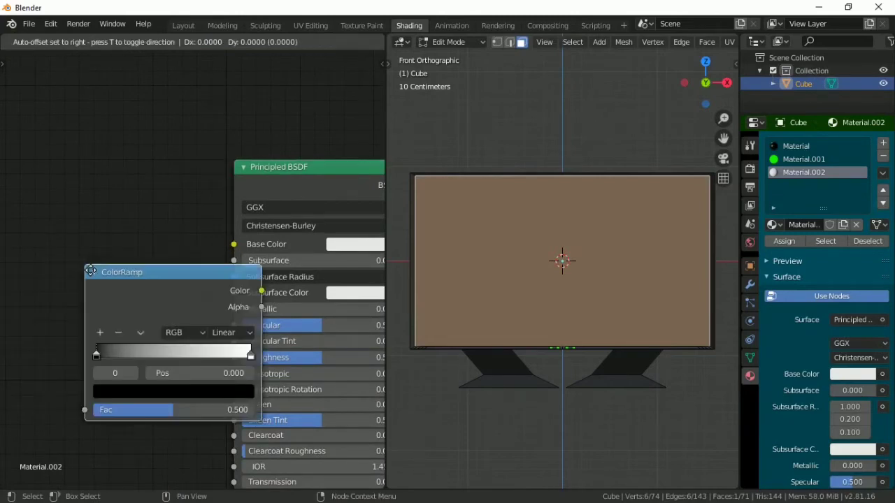
pyautogui.click(3, 236)
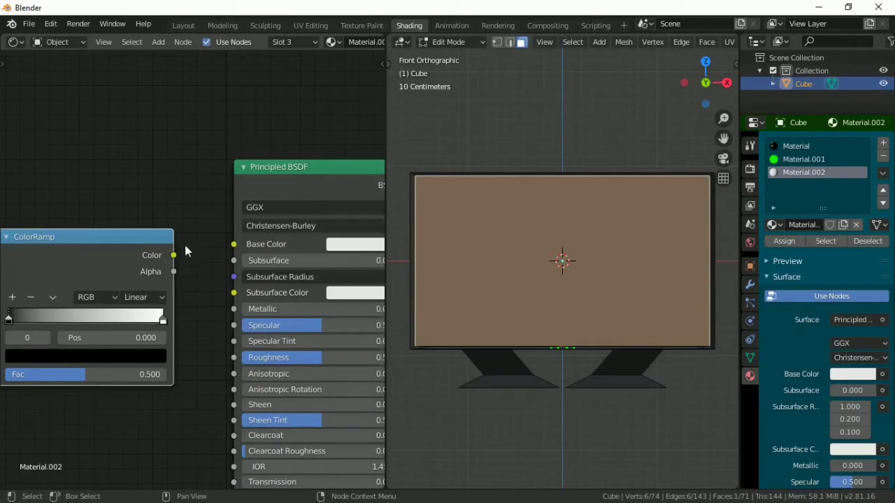
pyautogui.moveTo(174, 255); pyautogui.dragTo(241, 249)
# Add a Brick Texture node before the ColorRamp and connect its Color output to the ramp's Fac input
pyautogui.moveTo(238, 273); pyautogui.dragTo(356, 272, button='middle')
pyautogui.moveTo(182, 282); pyautogui.dragTo(291, 301, button='middle')
pyautogui.hotkey('shift', 'a')
pyautogui.click(80, 278)
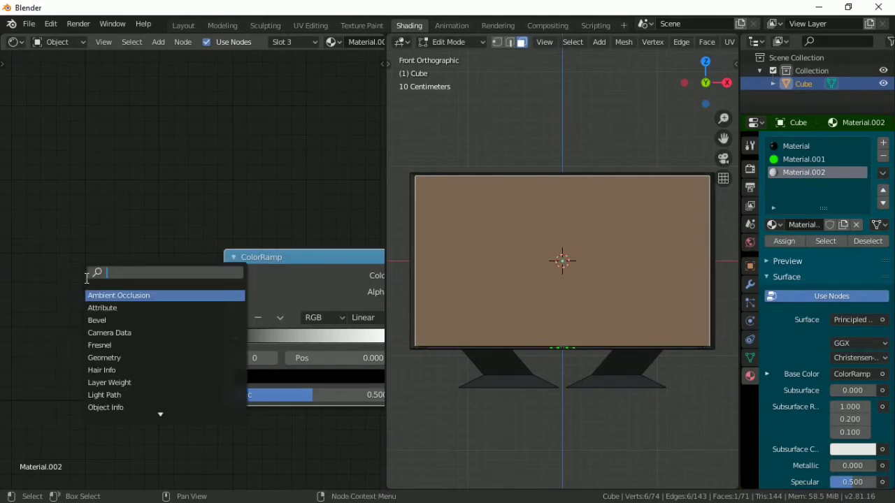
pyautogui.write('bric')
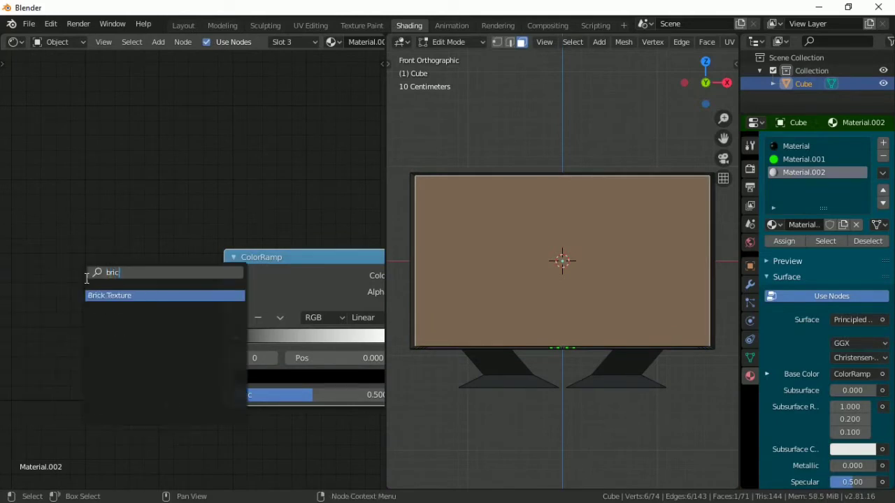
pyautogui.press('Return')
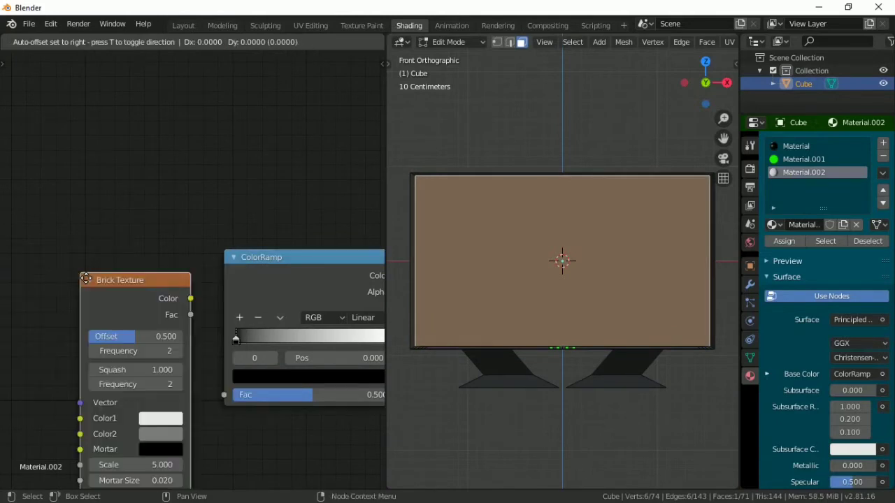
pyautogui.click(87, 278)
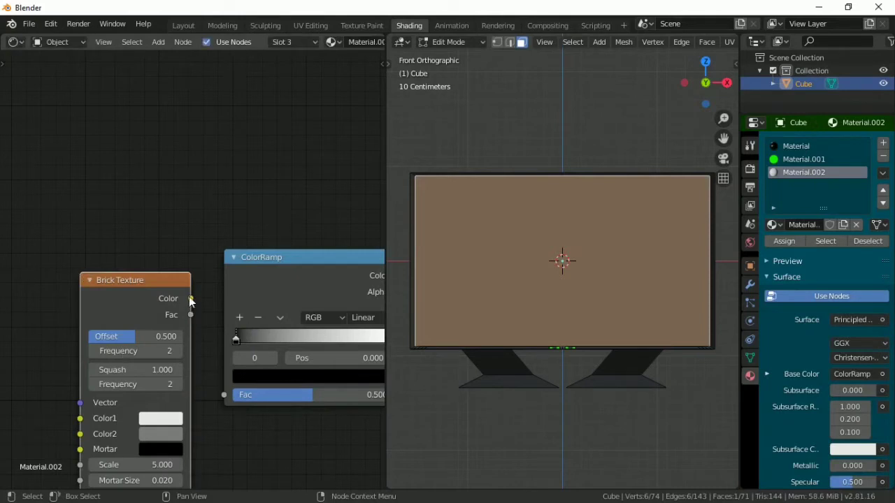
pyautogui.moveTo(190, 298); pyautogui.dragTo(229, 395)
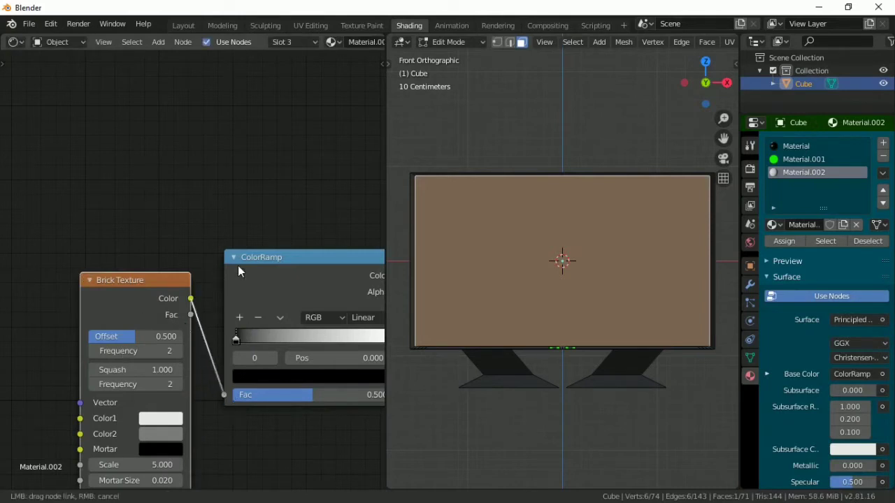
pyautogui.moveTo(226, 291); pyautogui.dragTo(227, 293)
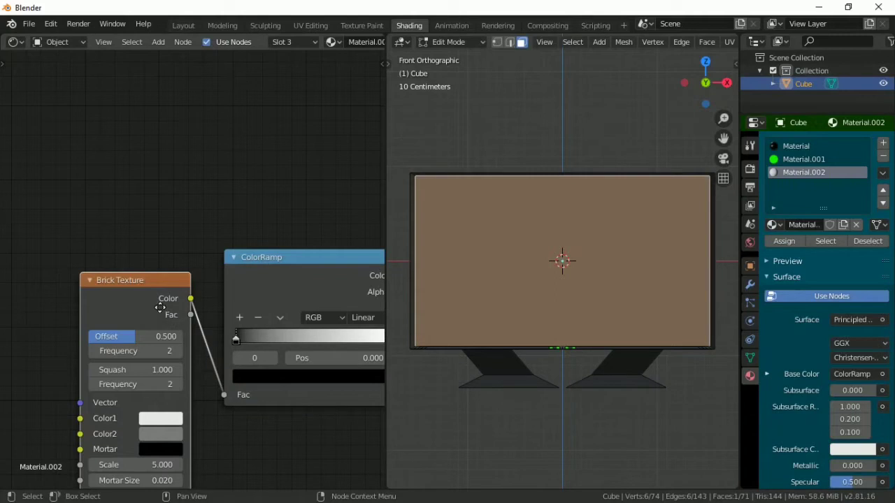
# Add a Voronoi Texture node before the Brick Texture and connect its Color output to the brick's Vector input
pyautogui.moveTo(87, 281); pyautogui.dragTo(101, 281, button='middle')
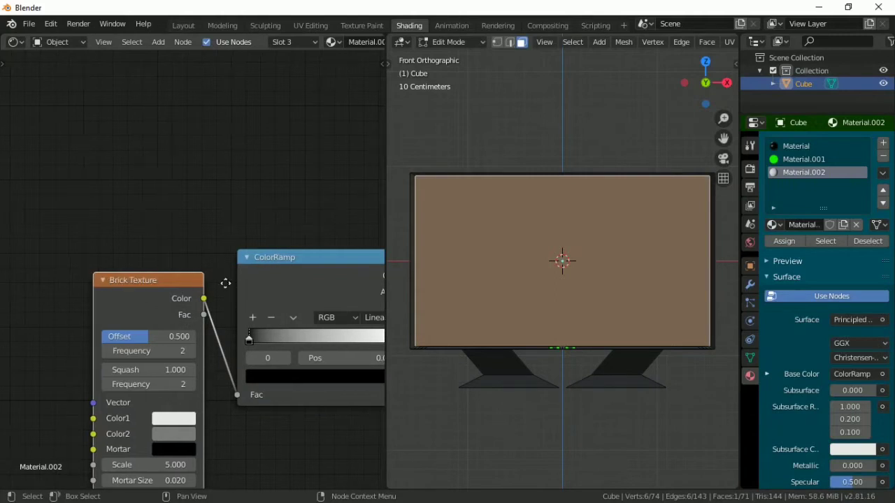
pyautogui.moveTo(287, 269); pyautogui.dragTo(495, 298, button='middle')
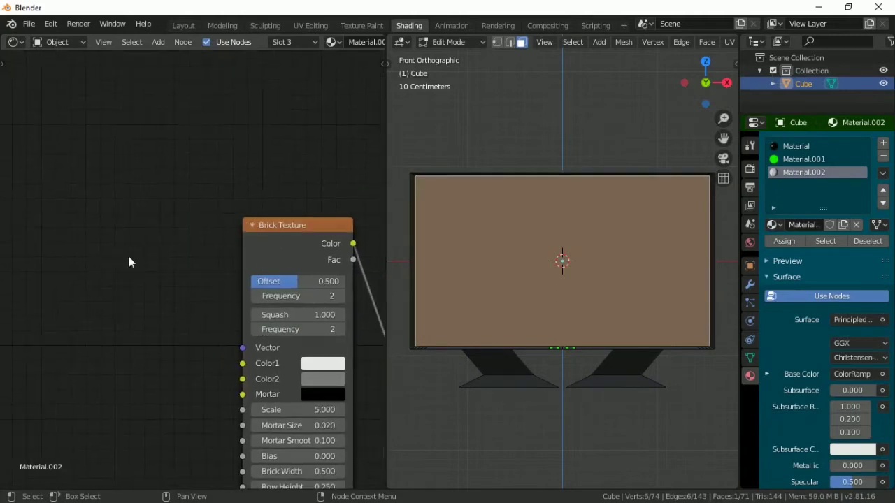
pyautogui.hotkey('shift', 'a')
pyautogui.click(59, 258)
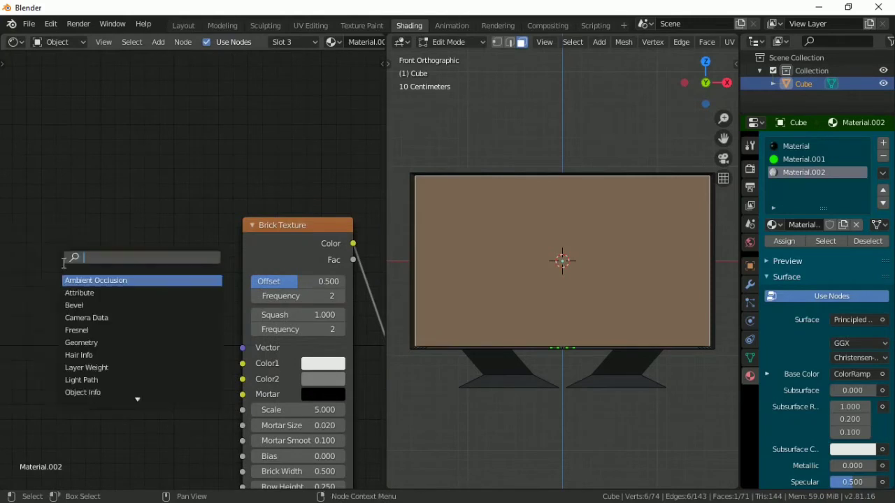
pyautogui.write('vor')
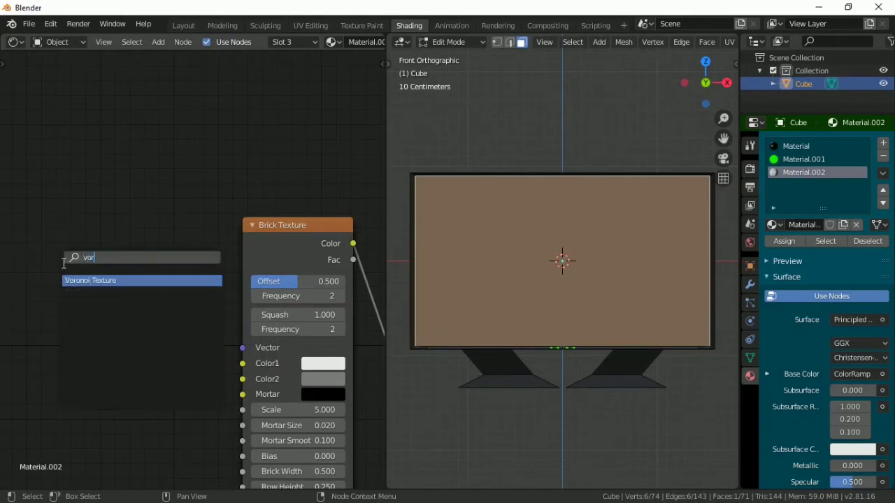
pyautogui.press('Return')
pyautogui.click(63, 262)
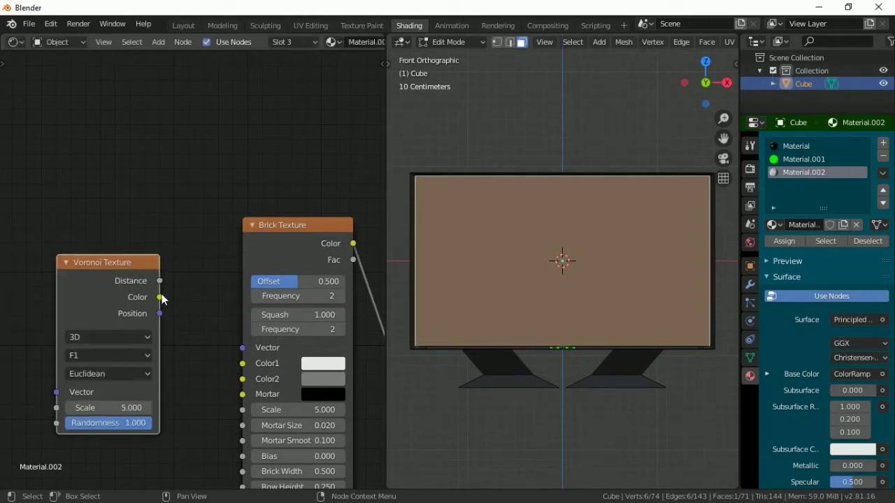
pyautogui.moveTo(160, 297); pyautogui.dragTo(247, 350)
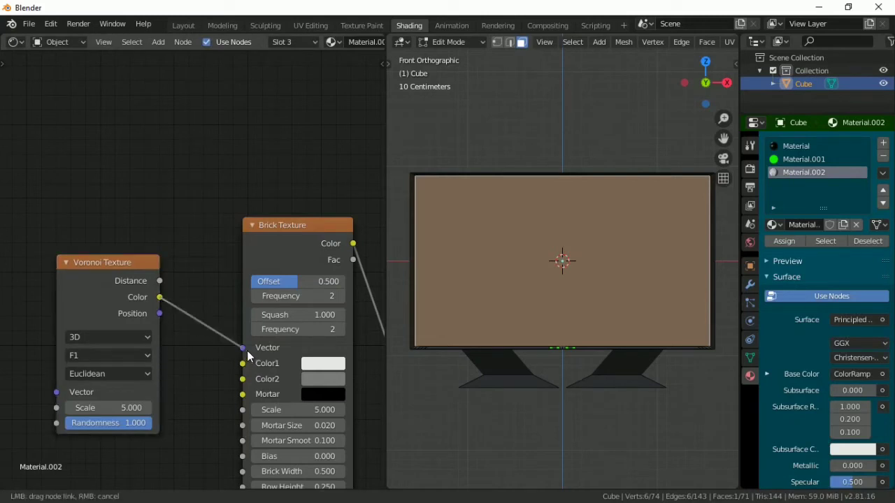
pyautogui.moveTo(136, 356); pyautogui.dragTo(134, 347)
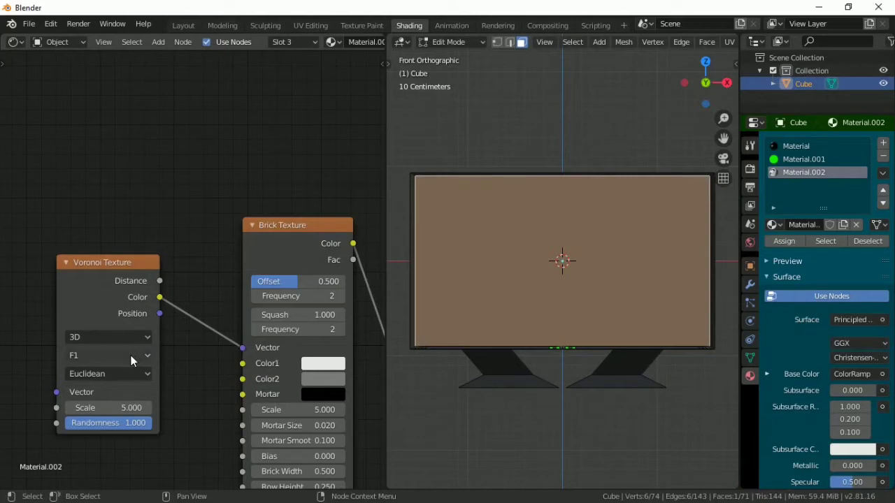
# Set the Voronoi Texture's feature output to F2 and its distance metric to Chebychev
pyautogui.click(132, 356)
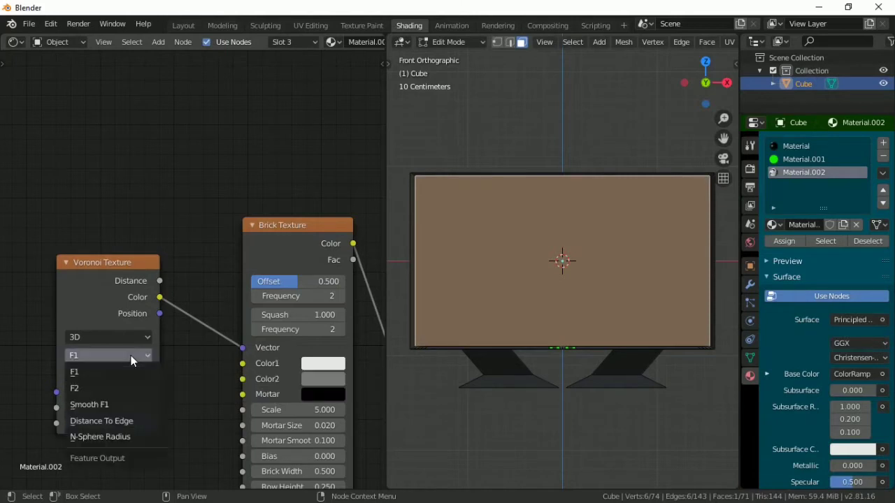
pyautogui.click(111, 388)
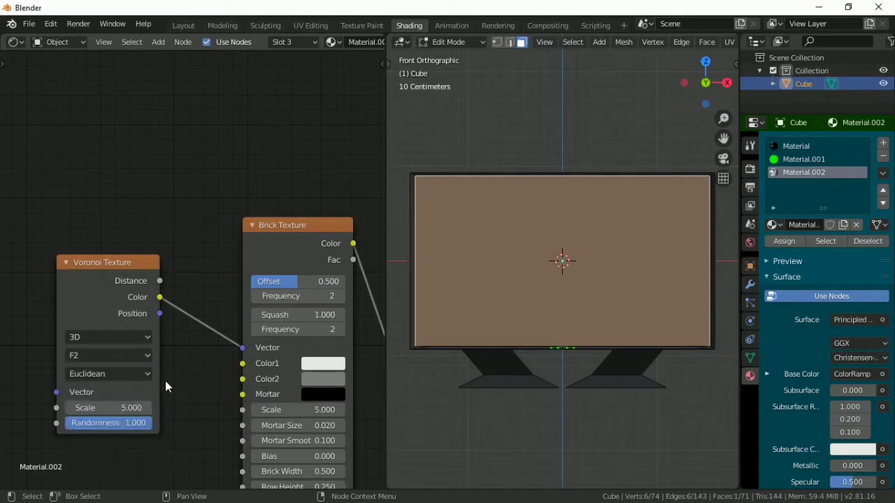
pyautogui.click(119, 378)
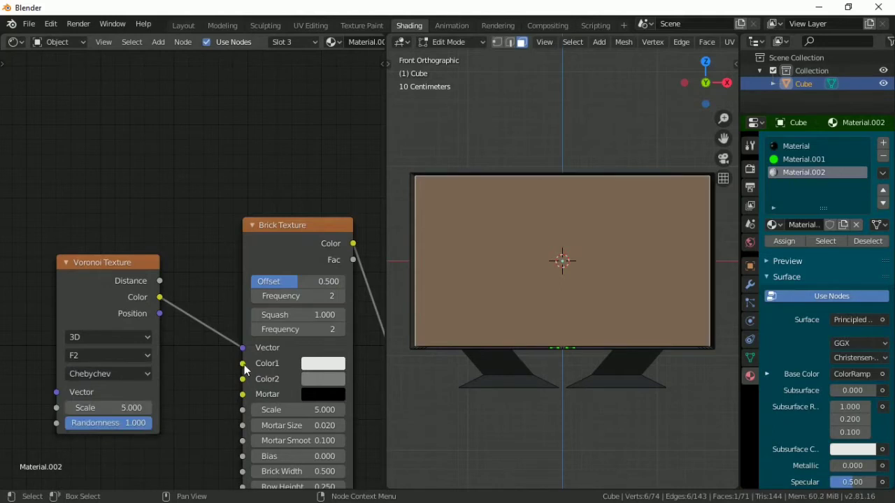
pyautogui.moveTo(244, 364); pyautogui.dragTo(174, 343, button='middle')
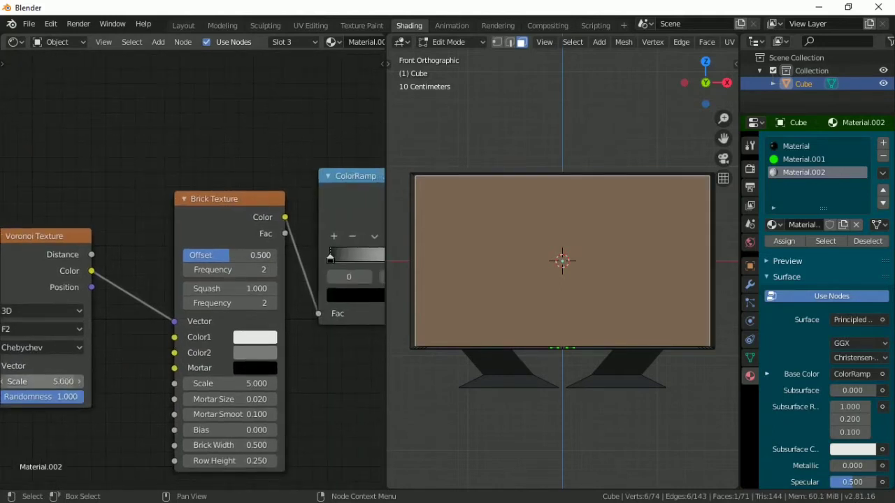
# Set the Voronoi Texture's Scale to 5.5
pyautogui.click(64, 383)
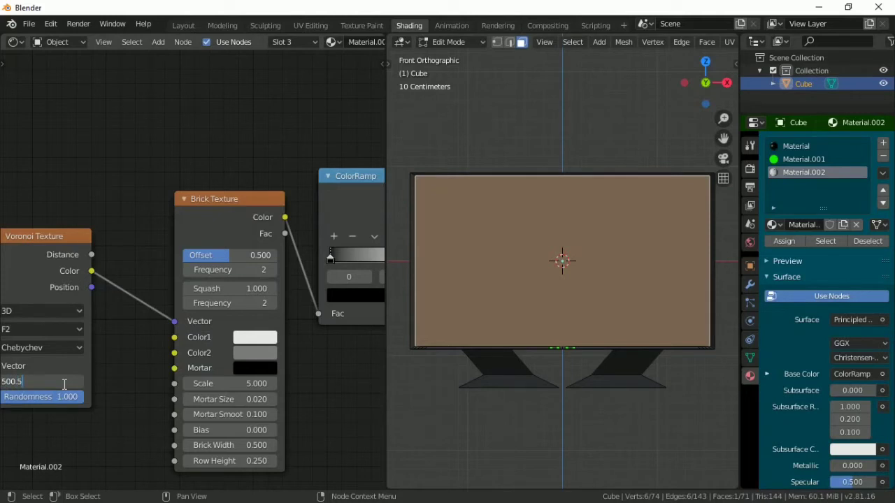
pyautogui.write('500.5')
pyautogui.press('Return')
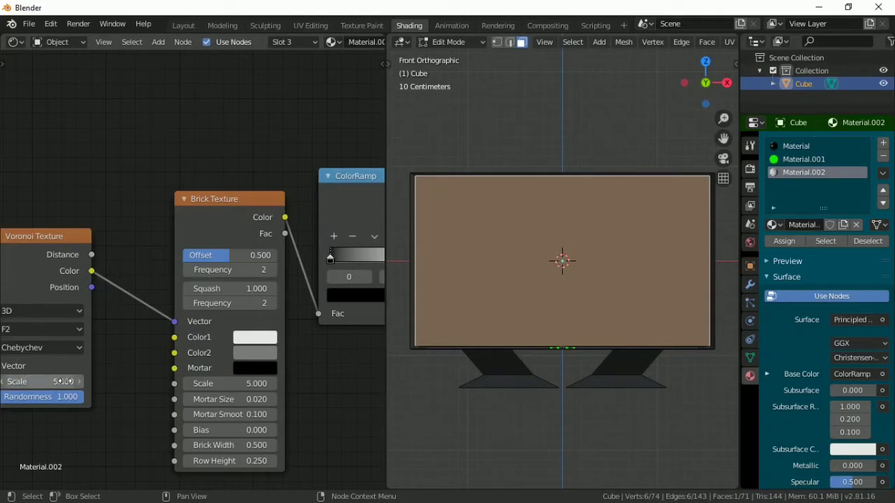
pyautogui.click(63, 383)
pyautogui.write('5')
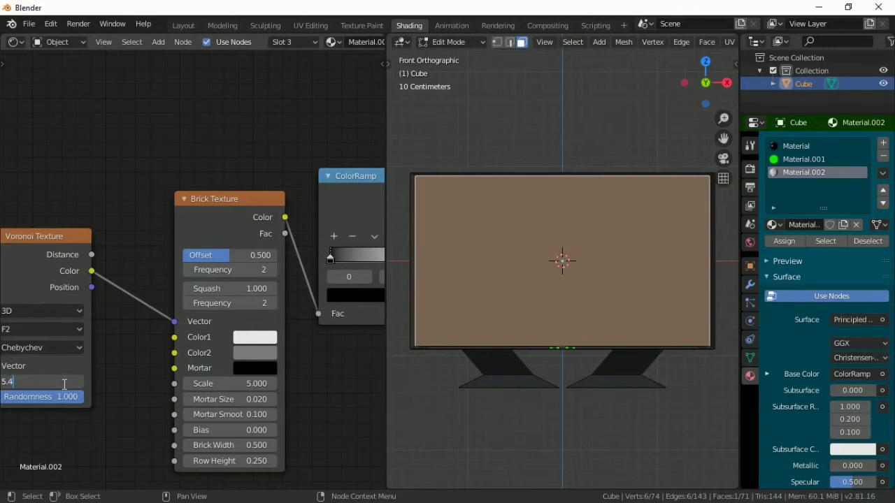
pyautogui.press('Return')
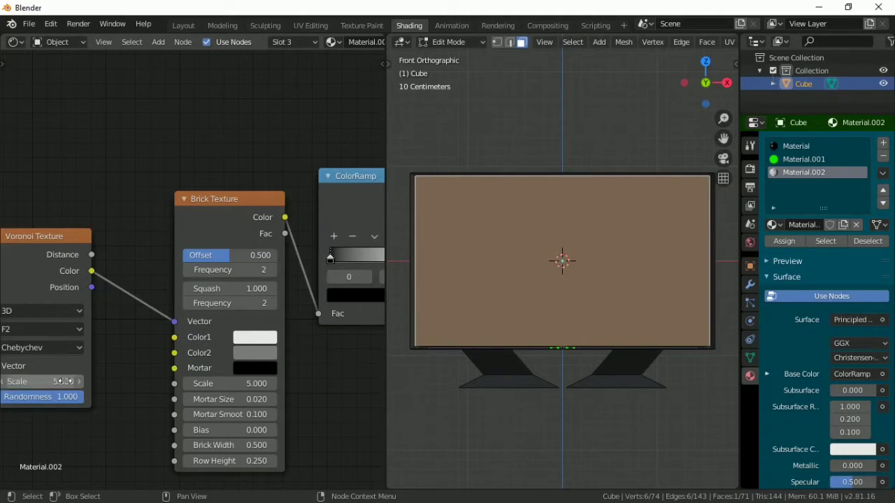
pyautogui.moveTo(110, 376); pyautogui.dragTo(177, 353, button='middle')
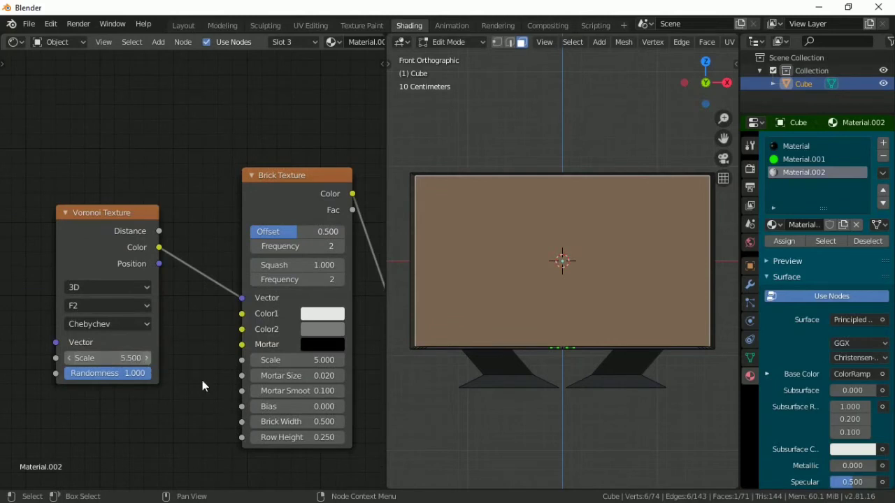
# Set the Brick Texture's offset Frequency to 3 and assign Material.002 to the selected screen face
pyautogui.moveTo(342, 288); pyautogui.dragTo(272, 307, button='middle')
pyautogui.click(273, 265)
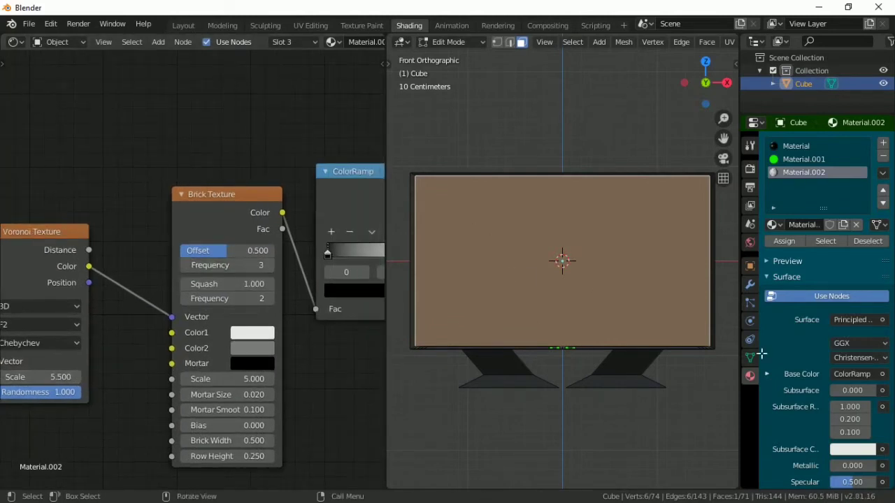
pyautogui.click(796, 244)
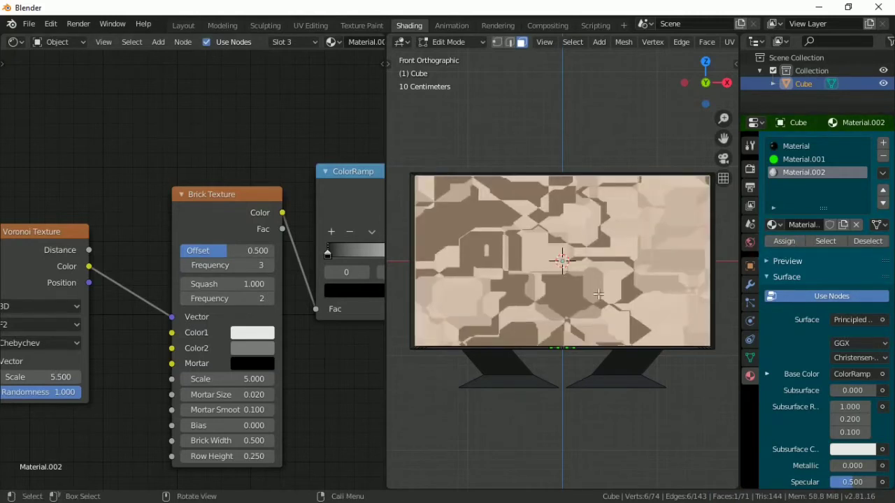
# Turn off the viewport overlays to show the screen material without selection highlighting
pyautogui.moveTo(333, 322); pyautogui.dragTo(199, 355, button='middle')
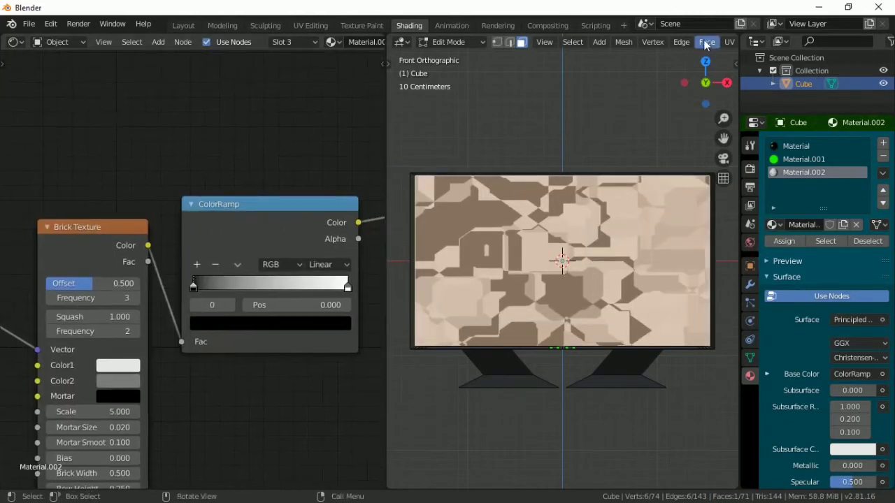
pyautogui.scroll(-10, 693, 44)
pyautogui.click(683, 44)
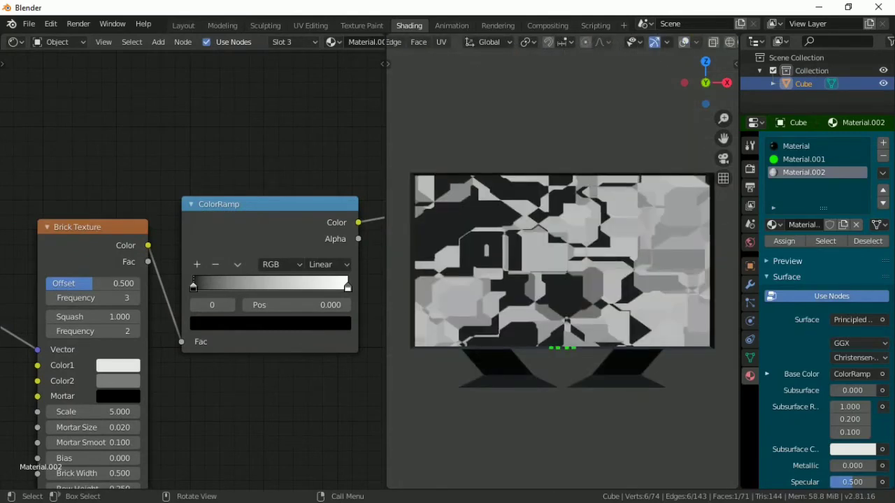
# Change the ColorRamp's white end stop to bright cyan
pyautogui.click(347, 287)
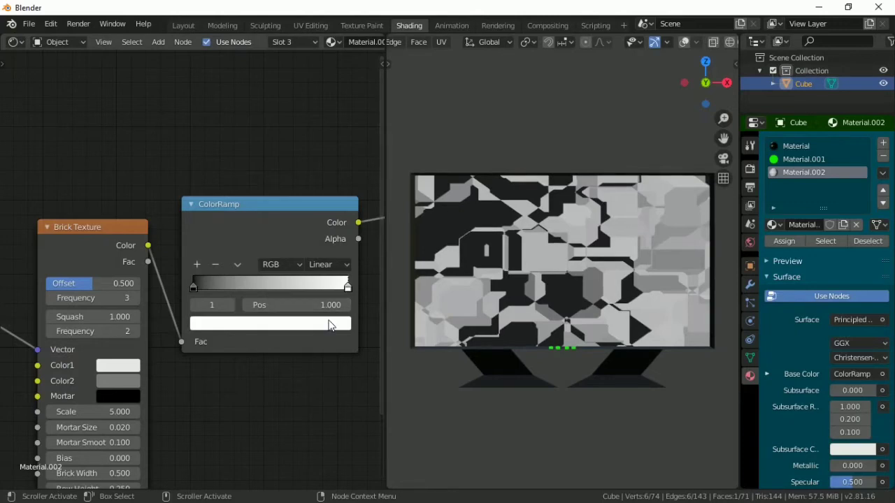
pyautogui.click(328, 321)
pyautogui.moveTo(287, 146)
pyautogui.mouseDown()
pyautogui.moveTo(291, 203)
pyautogui.moveTo(277, 215)
pyautogui.moveTo(229, 201)
pyautogui.moveTo(214, 185)
pyautogui.moveTo(279, 116)
pyautogui.moveTo(260, 111)
pyautogui.mouseUp()
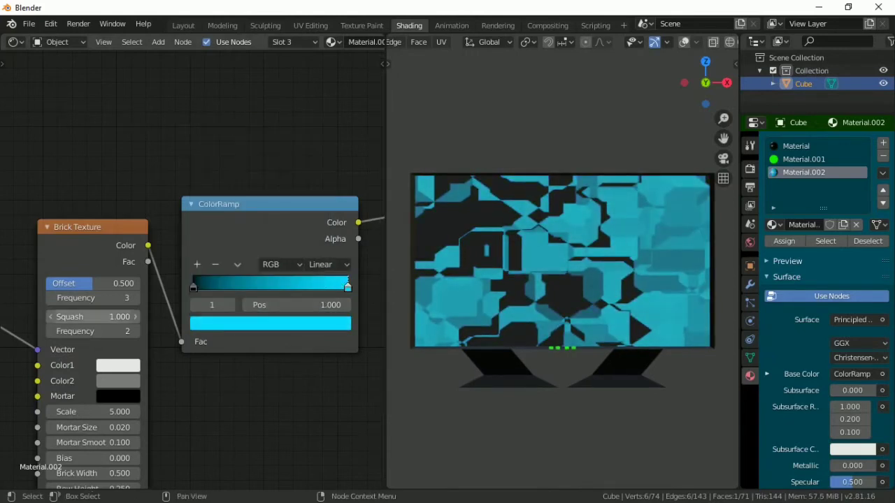
# Set the Principled BSDF's Metallic to about 0.405 and its Roughness to about 0.373
pyautogui.moveTo(98, 331); pyautogui.dragTo(68, 233, button='middle')
pyautogui.moveTo(196, 340); pyautogui.dragTo(32, 309, button='middle')
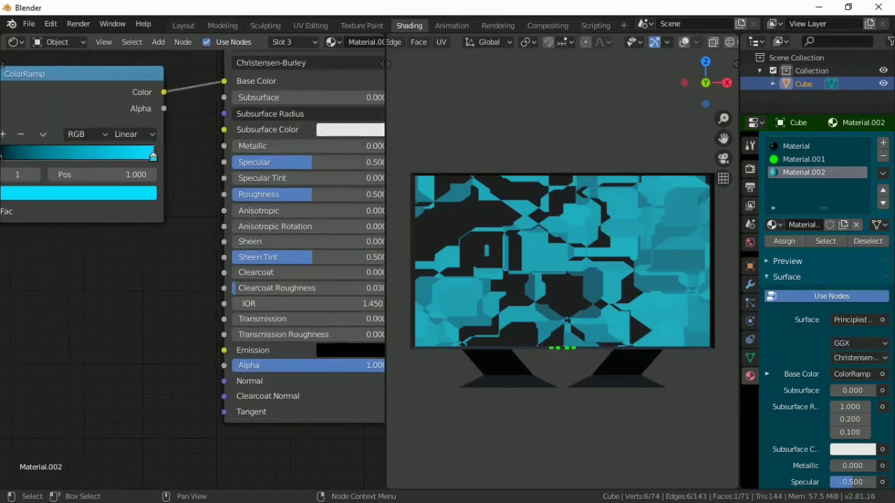
pyautogui.moveTo(263, 260); pyautogui.dragTo(200, 293, button='middle')
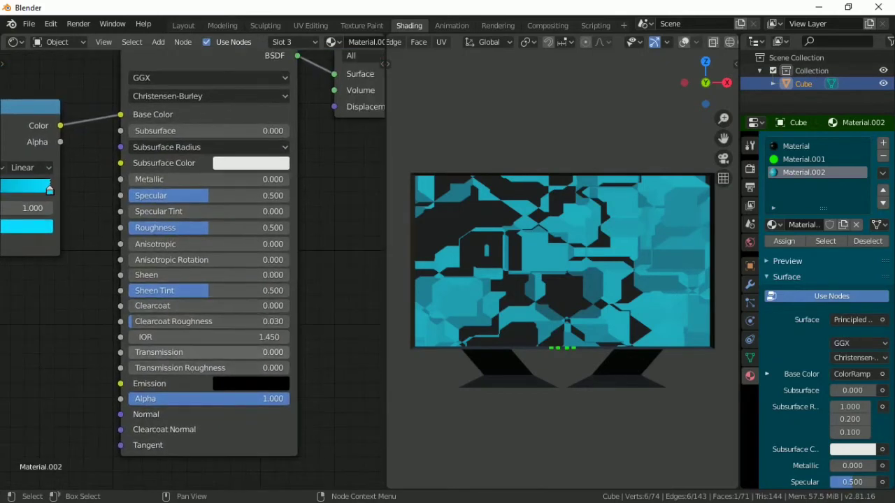
pyautogui.moveTo(180, 179); pyautogui.dragTo(246, 179)
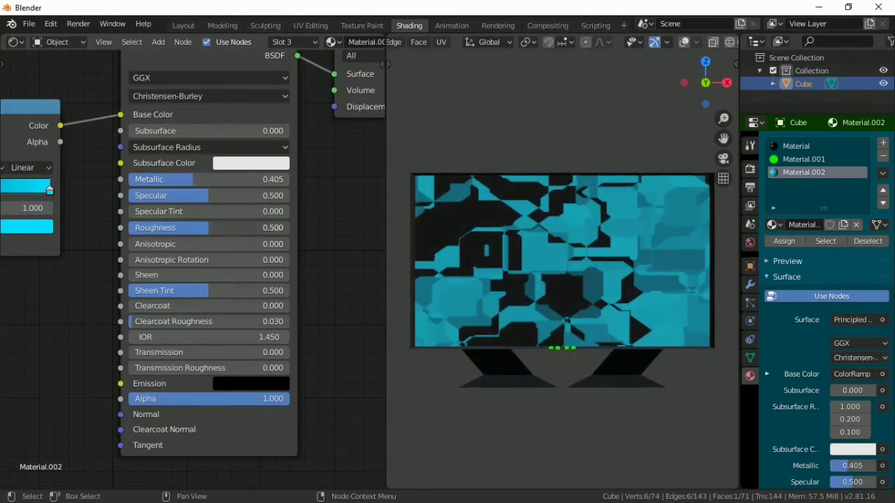
pyautogui.moveTo(210, 228); pyautogui.dragTo(190, 227)
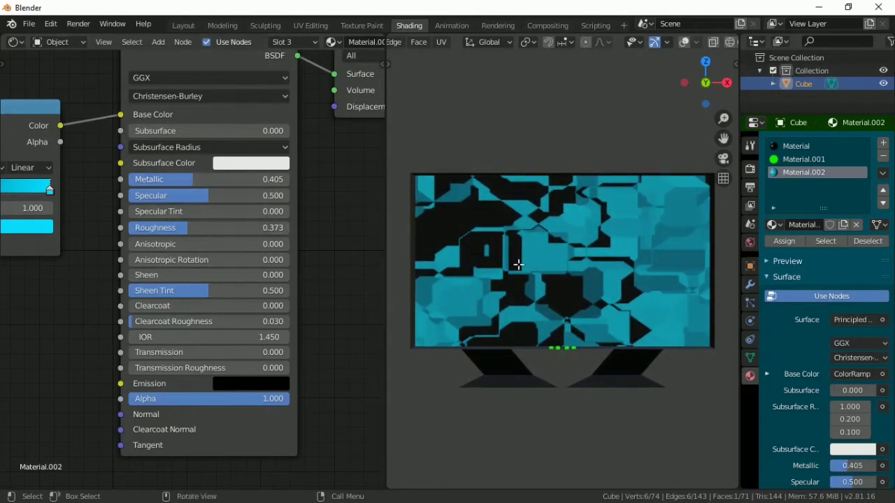
pyautogui.moveTo(183, 281); pyautogui.dragTo(179, 360, button='middle')
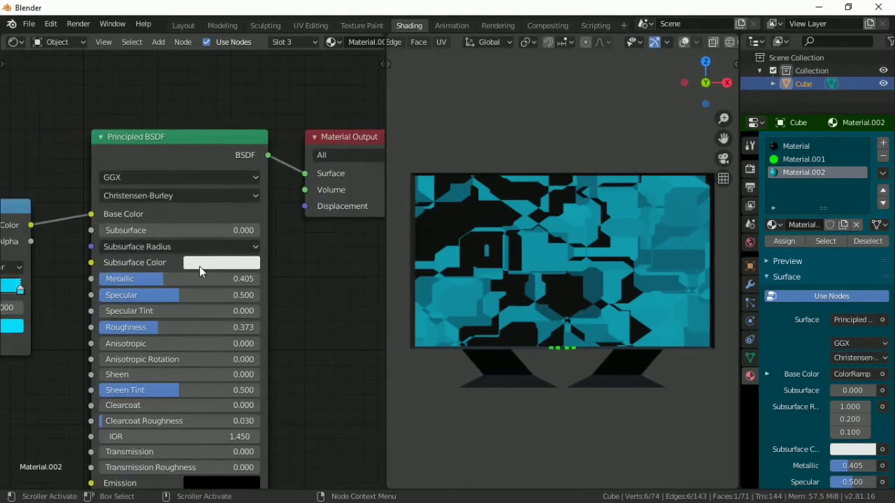
pyautogui.moveTo(203, 266); pyautogui.dragTo(222, 242, button='middle')
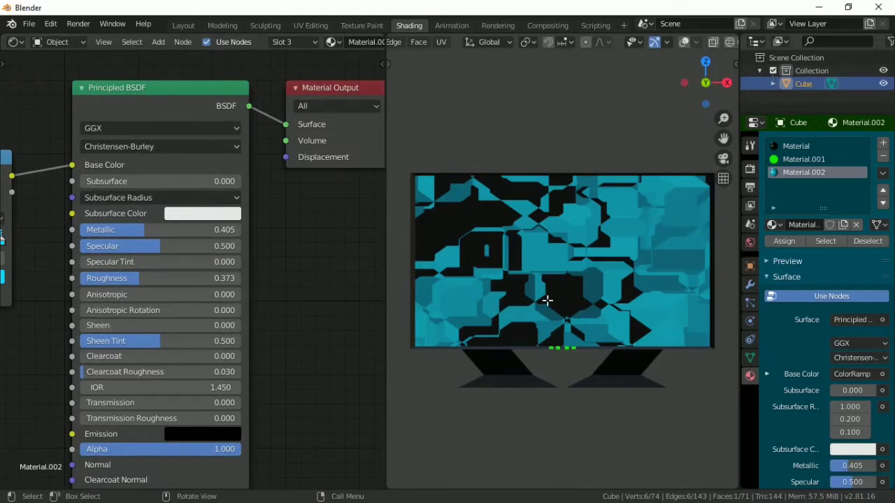
# Switch to the Layout workspace, return to Object Mode and view the monitor in Rendered shading
pyautogui.click(186, 26)
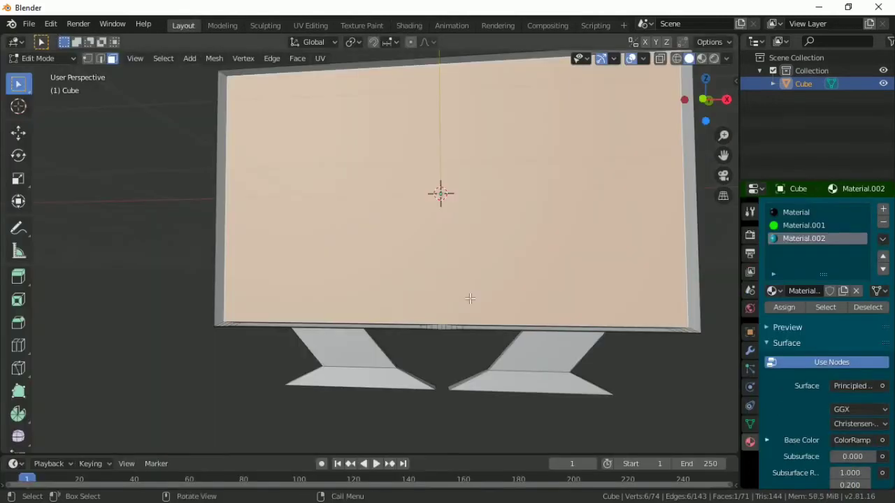
pyautogui.scroll(-2, 470, 298)
pyautogui.press('Tab')
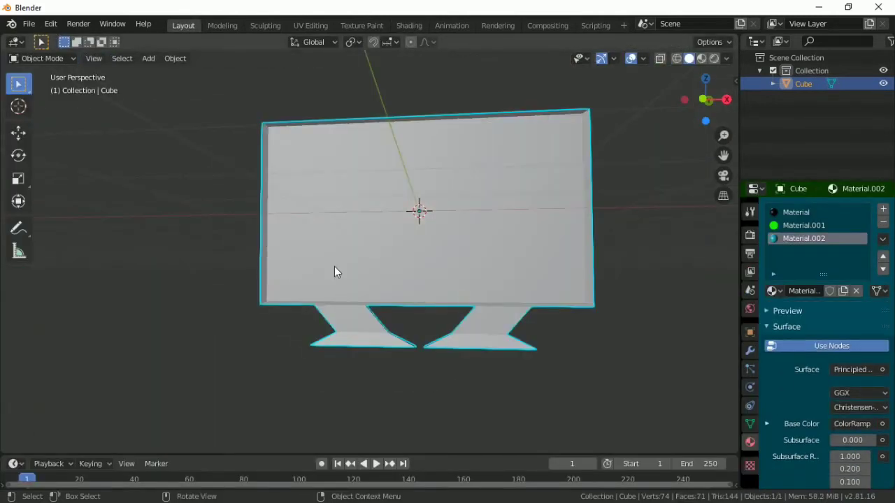
pyautogui.moveTo(443, 291); pyautogui.dragTo(363, 260, button='middle')
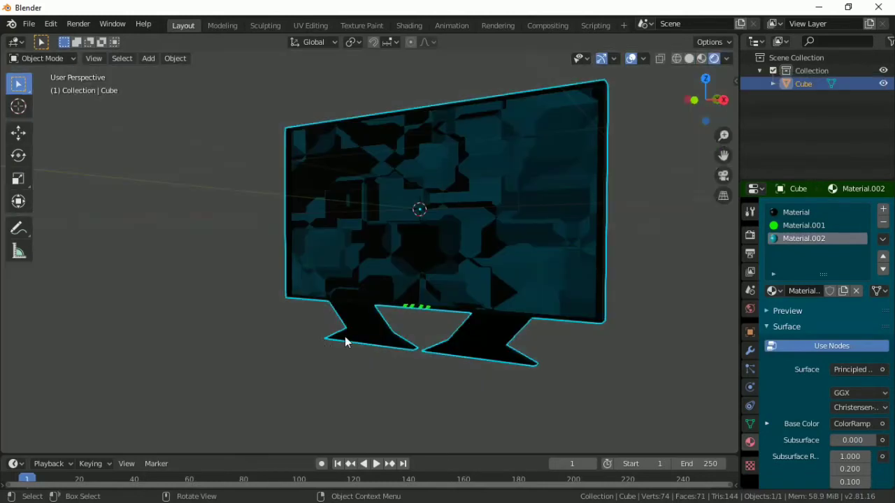
pyautogui.moveTo(390, 371)
pyautogui.mouseDown(button='middle')
pyautogui.moveTo(429, 378)
pyautogui.moveTo(399, 314)
pyautogui.moveTo(370, 288)
pyautogui.mouseUp(button='middle')
# Switch the viewport to Solid shading and add a plane mesh at the monitor's centre
pyautogui.hotkey('shift', 'a')
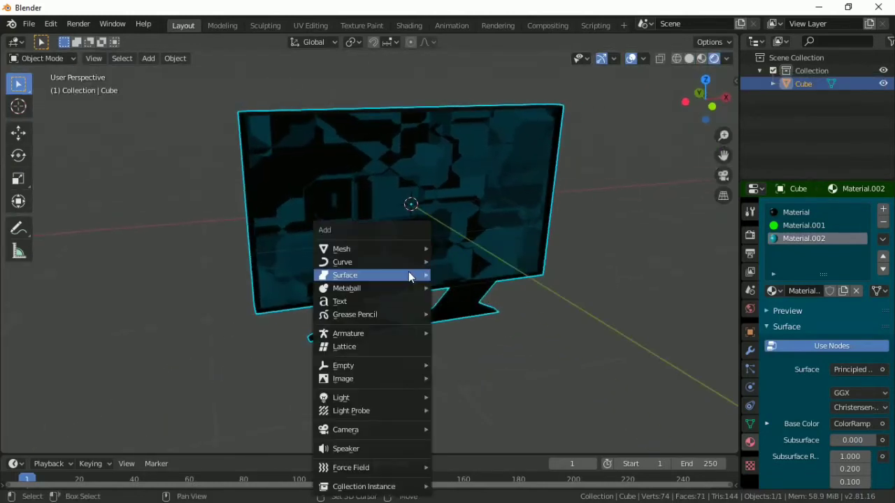
pyautogui.press('Escape')
pyautogui.press('z')
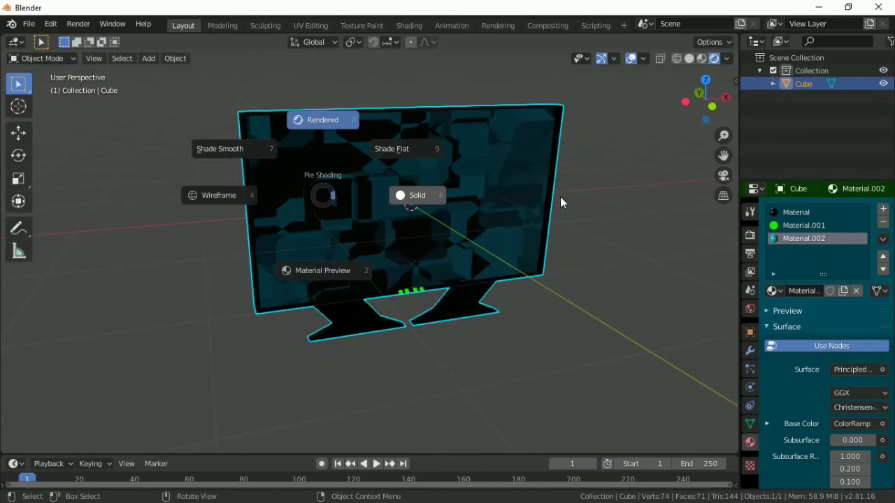
pyautogui.click(560, 198)
pyautogui.scroll(-2, 423, 223)
pyautogui.hotkey('shift', 'a')
pyautogui.moveTo(423, 222)
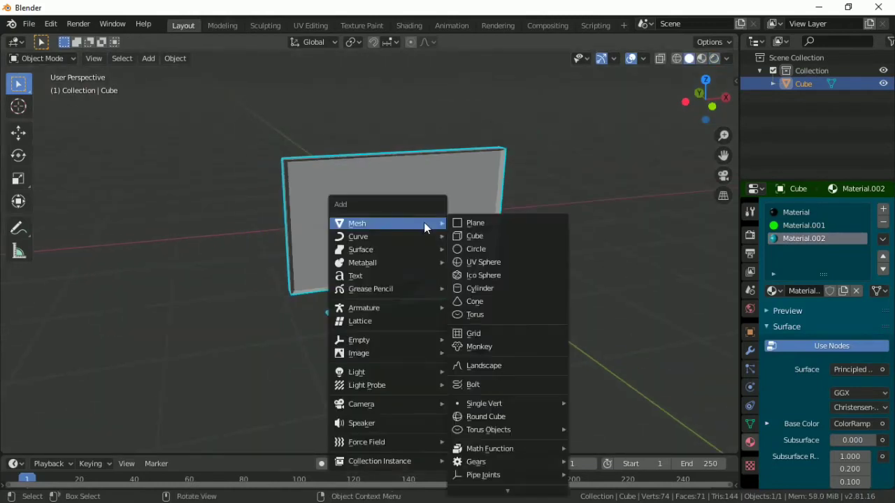
pyautogui.click(479, 225)
pyautogui.scroll(-1, 443, 258)
pyautogui.scroll(-1, 443, 259)
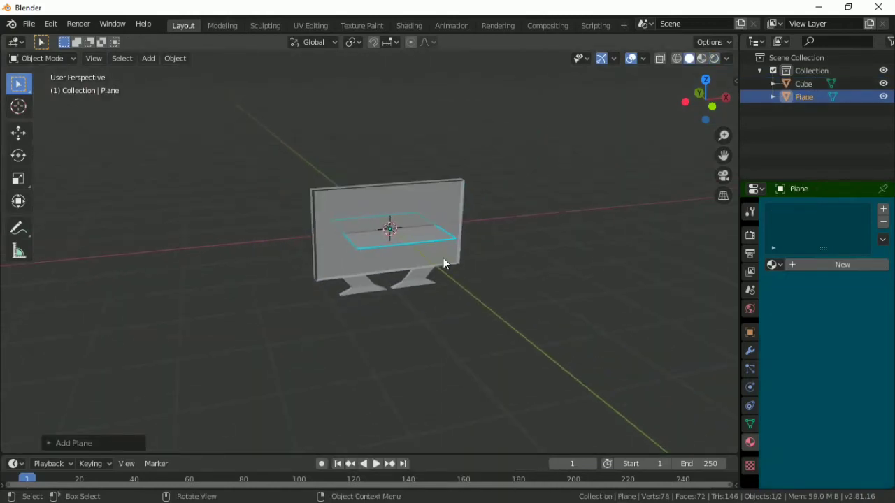
# In front view, move the plane down along Z to the underside of the monitor's stand
pyautogui.press('g')
pyautogui.press('z')
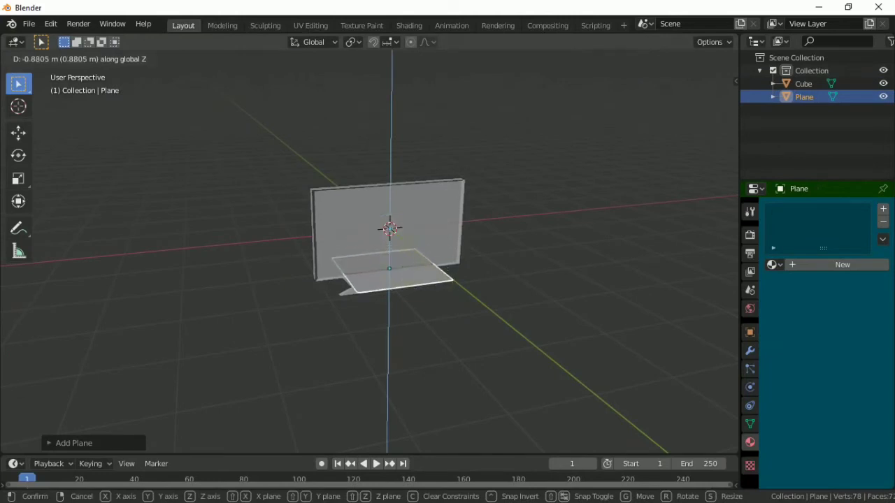
pyautogui.rightClick(449, 300)
pyautogui.press('KP_1')
pyautogui.press('g')
pyautogui.press('z')
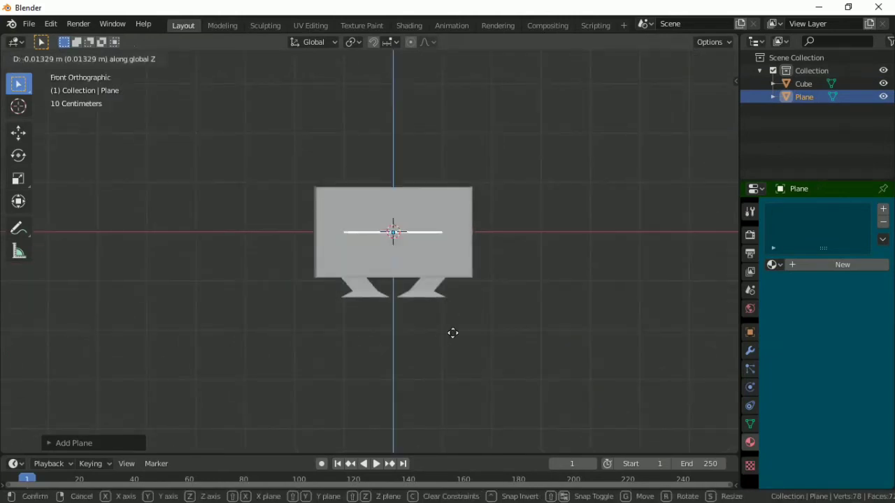
pyautogui.click(459, 372)
# Scale the plane up into a large floor extending well beyond the monitor on all sides
pyautogui.scroll(-2, 436, 294)
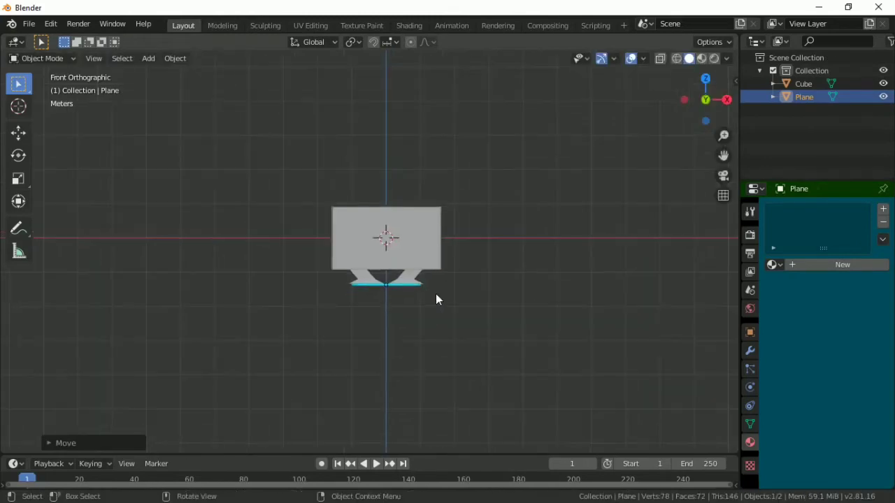
pyautogui.press('s')
pyautogui.click(448, 288)
pyautogui.moveTo(448, 288); pyautogui.dragTo(381, 296, button='middle')
pyautogui.press('s')
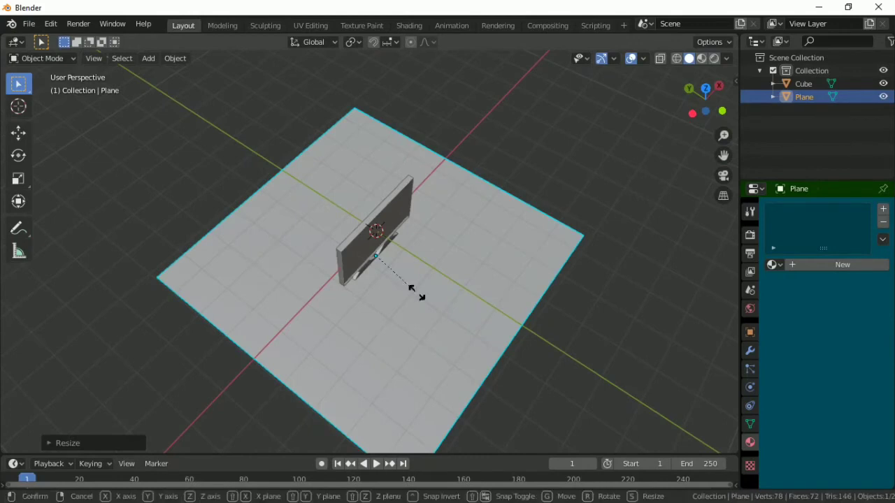
pyautogui.click(440, 309)
# Extrude the floor plane's edge behind the monitor upward along Z to form a tall back wall
pyautogui.press('Tab')
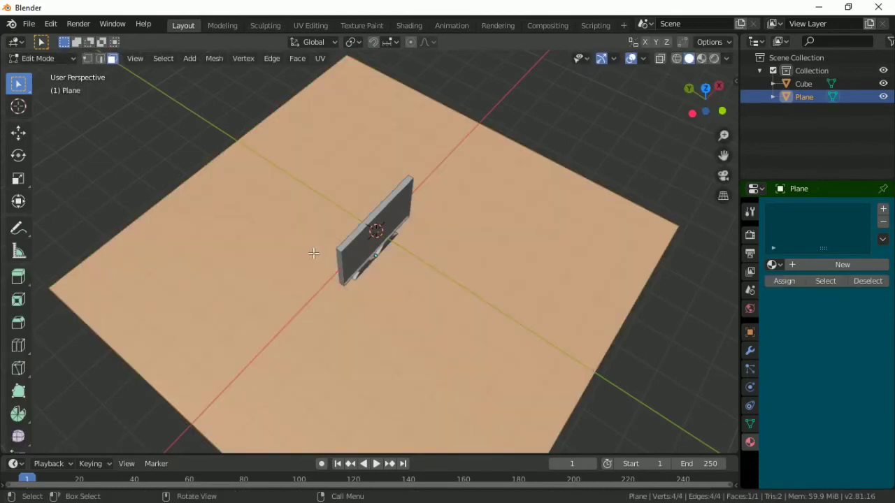
pyautogui.press('2')
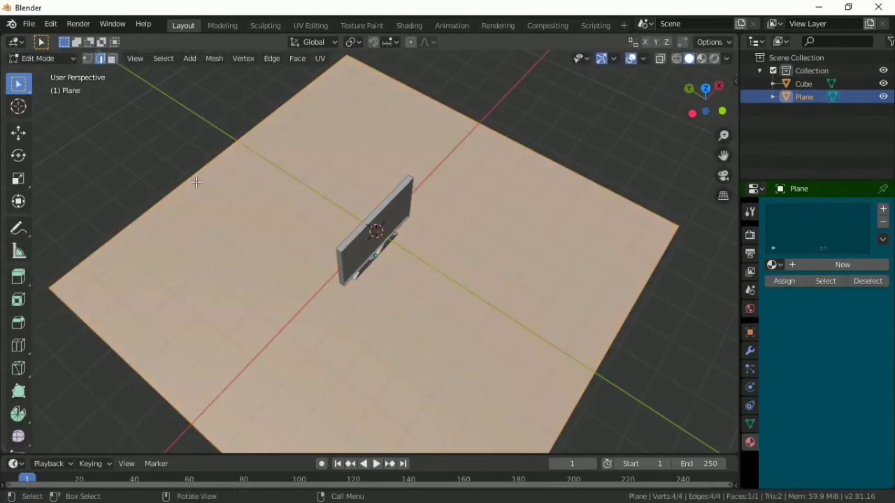
pyautogui.click(196, 182)
pyautogui.press('e')
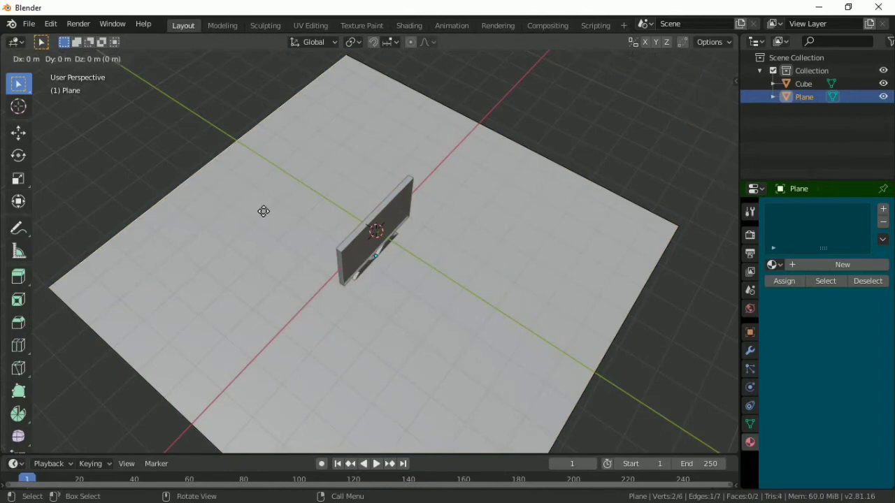
pyautogui.press('z')
pyautogui.click(218, 276)
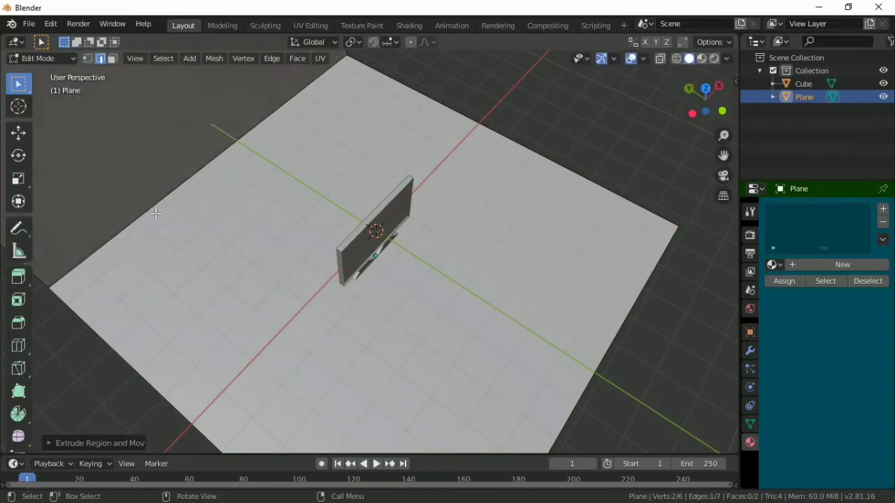
# Bevel the edge between floor and back wall into a smooth curve with 29 segments, then return to Object Mode
pyautogui.hotkey('ctrl', 'b')
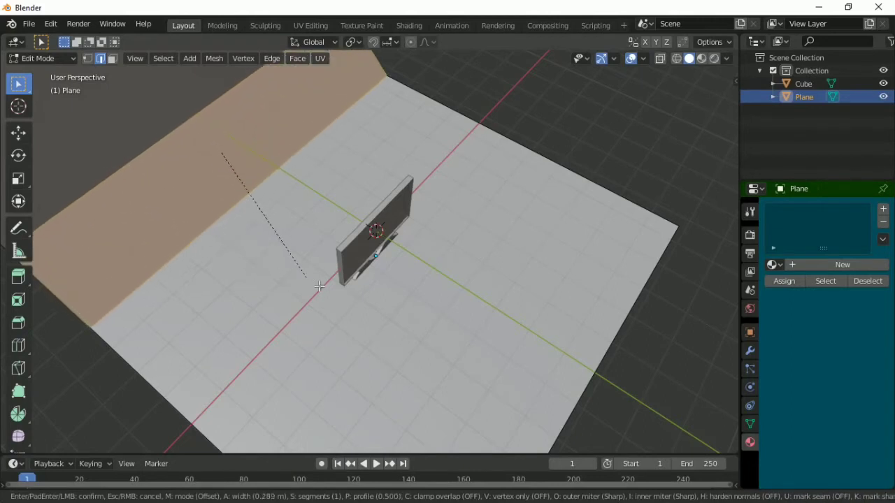
pyautogui.scroll(3, 315, 283)
pyautogui.scroll(15, 319, 286)
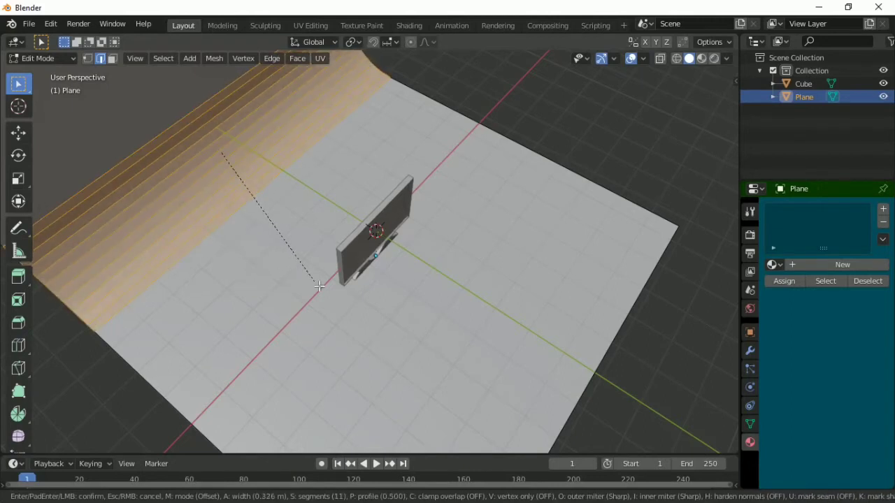
pyautogui.scroll(5, 318, 286)
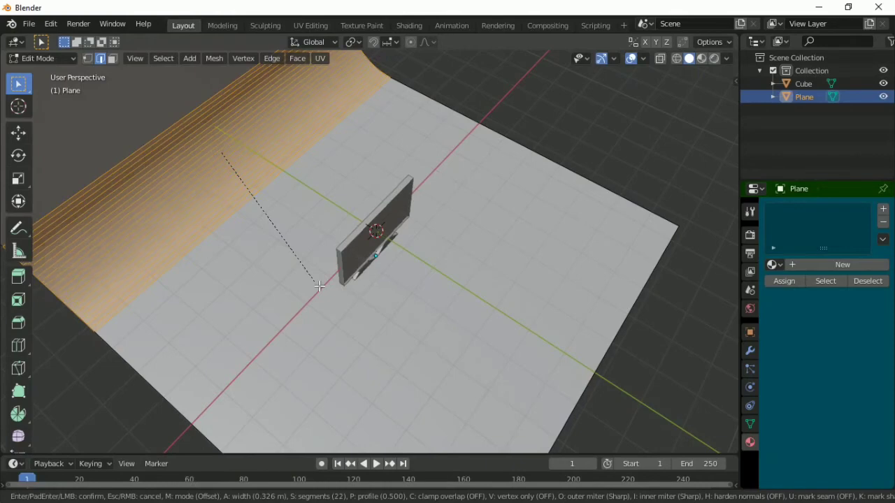
pyautogui.scroll(1, 319, 286)
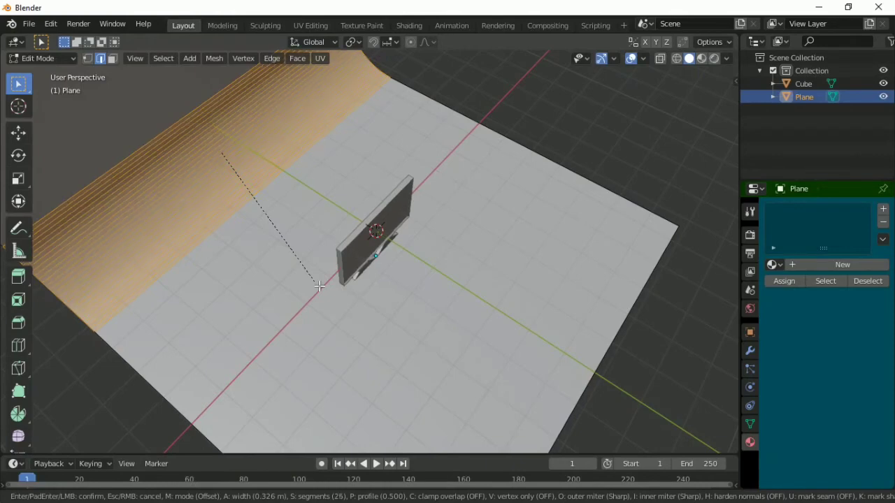
pyautogui.scroll(2, 319, 285)
pyautogui.click(310, 335)
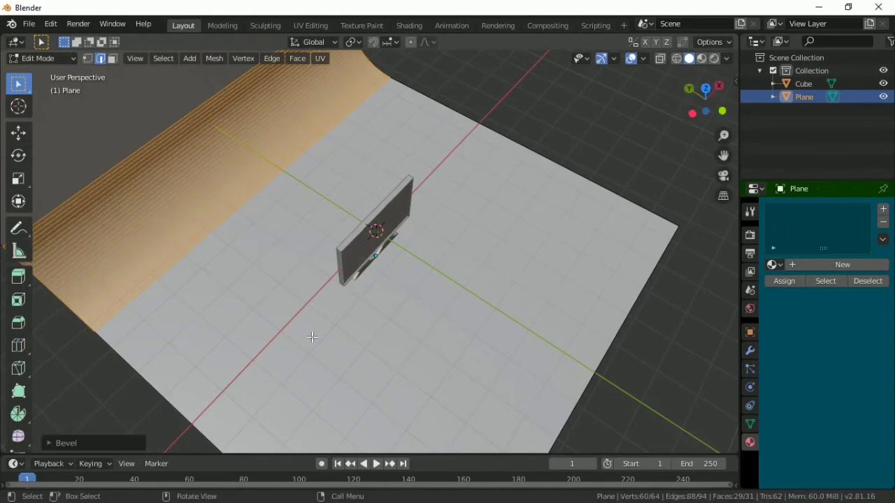
pyautogui.moveTo(310, 336); pyautogui.dragTo(369, 396, button='middle')
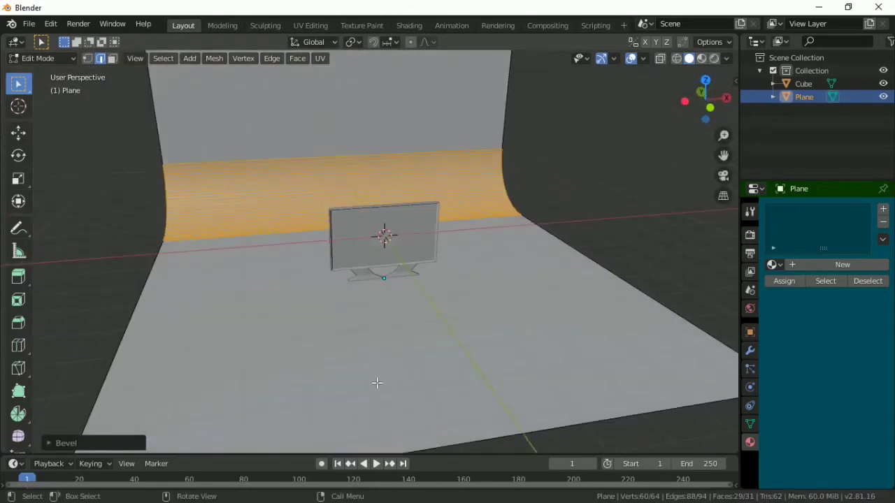
pyautogui.press('Tab')
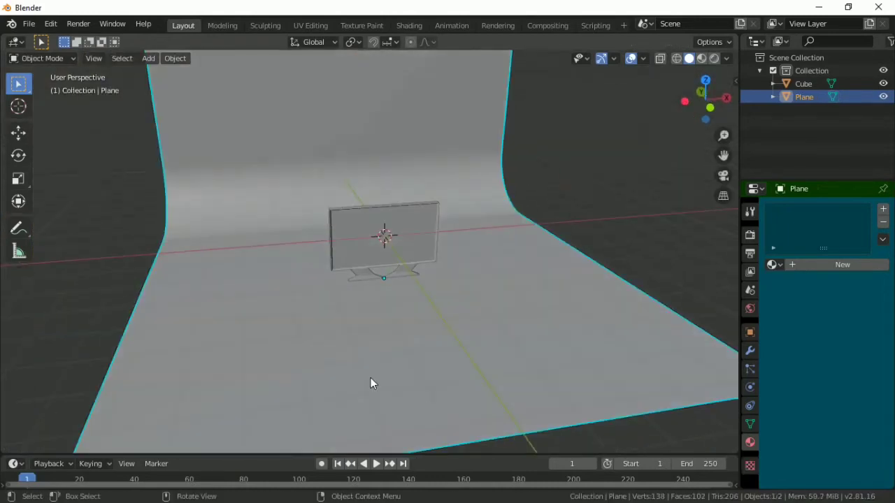
# Give the backdrop a new material with an orange base color (hue 0.087, saturation 1.000) and view it in Rendered shading
pyautogui.click(852, 265)
pyautogui.click(856, 397)
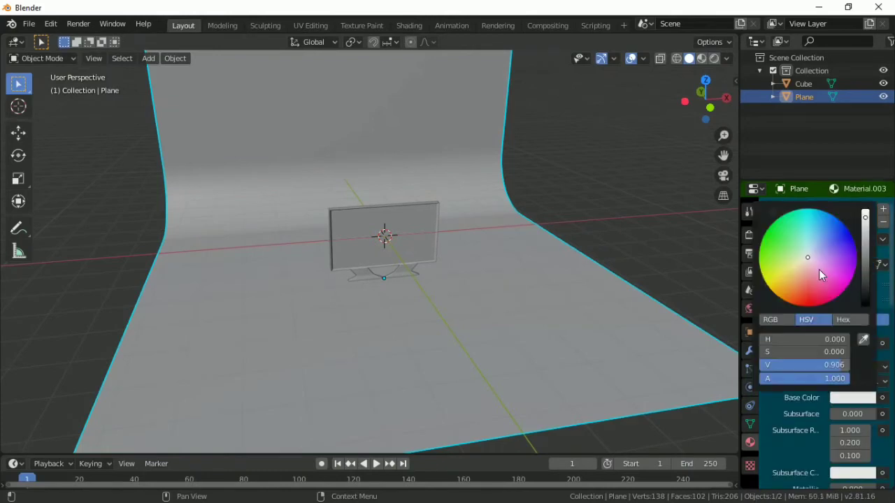
pyautogui.moveTo(807, 258)
pyautogui.mouseDown()
pyautogui.moveTo(773, 245)
pyautogui.moveTo(803, 221)
pyautogui.moveTo(835, 217)
pyautogui.moveTo(844, 226)
pyautogui.moveTo(817, 301)
pyautogui.moveTo(781, 299)
pyautogui.mouseUp()
pyautogui.click(856, 401)
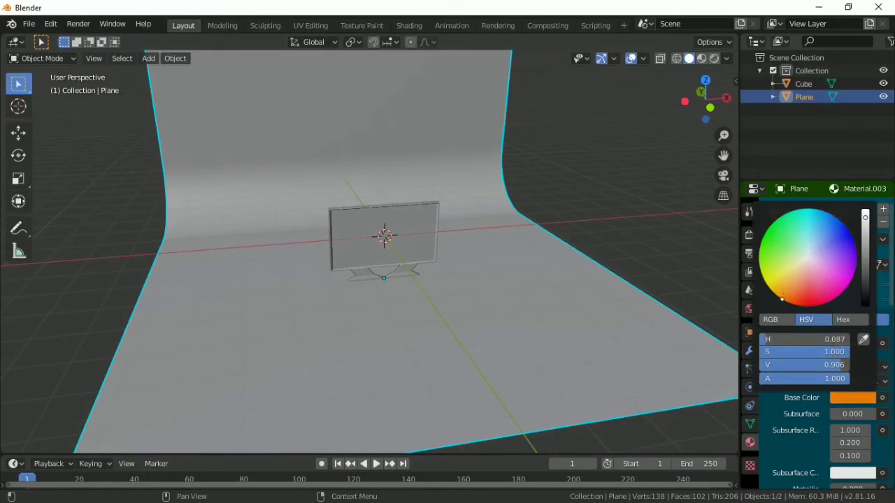
pyautogui.click(713, 59)
pyautogui.scroll(-3, 482, 353)
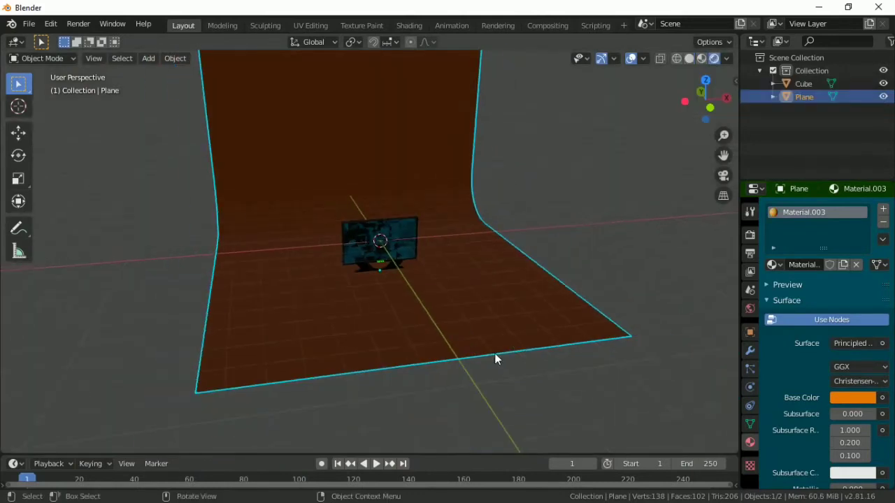
pyautogui.moveTo(450, 345); pyautogui.dragTo(371, 351, button='middle')
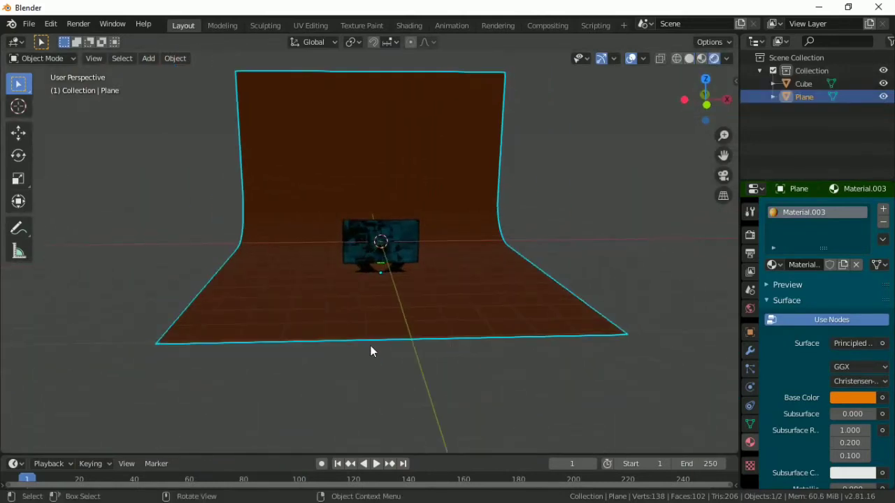
# Add an area light at the monitor and raise it along Z by about 2.6 m
pyautogui.hotkey('shift', 'a')
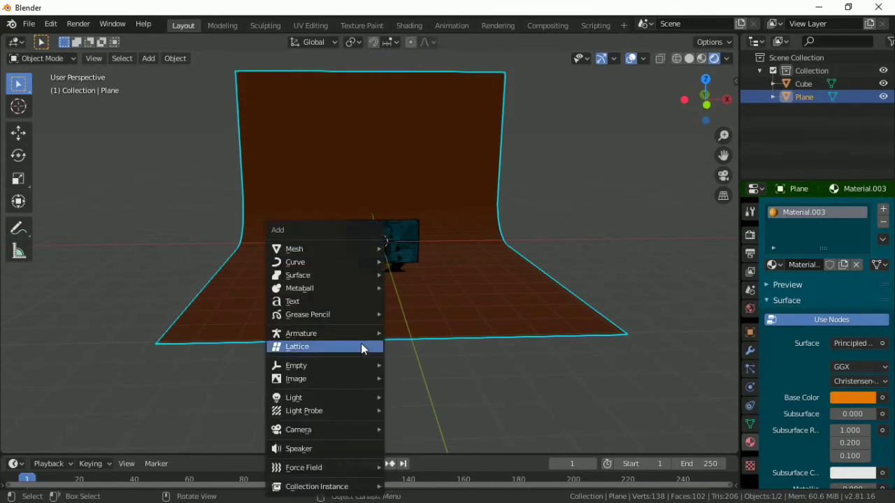
pyautogui.moveTo(353, 403)
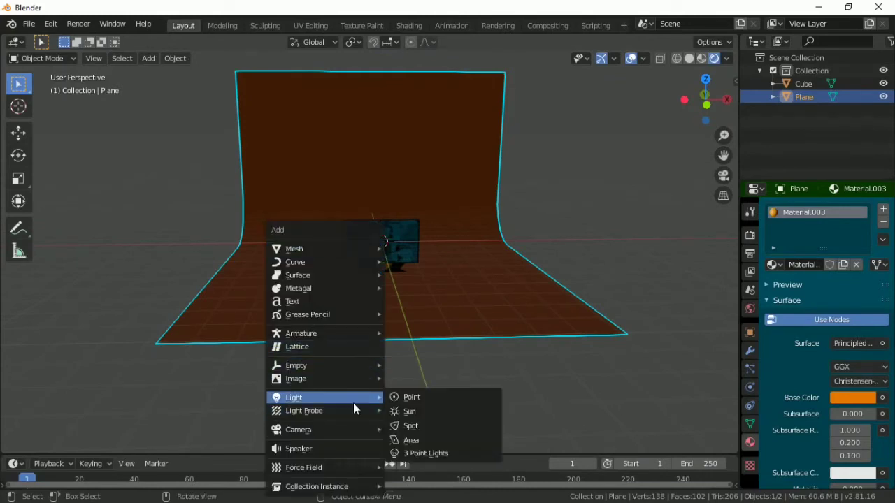
pyautogui.click(460, 440)
pyautogui.moveTo(411, 266); pyautogui.dragTo(419, 252, button='middle')
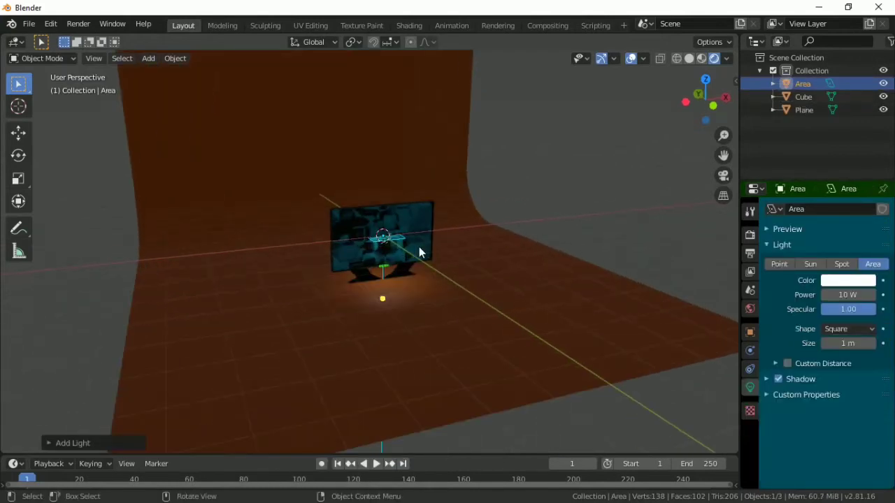
pyautogui.press('g')
pyautogui.press('z')
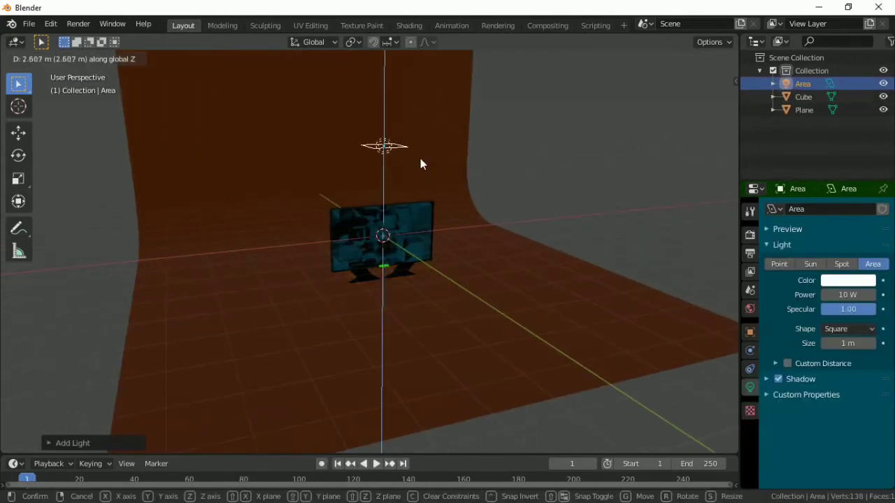
pyautogui.click(420, 158)
# Set the area light's power to 1000 W and raise it about another 0.5 m along Z
pyautogui.click(846, 298)
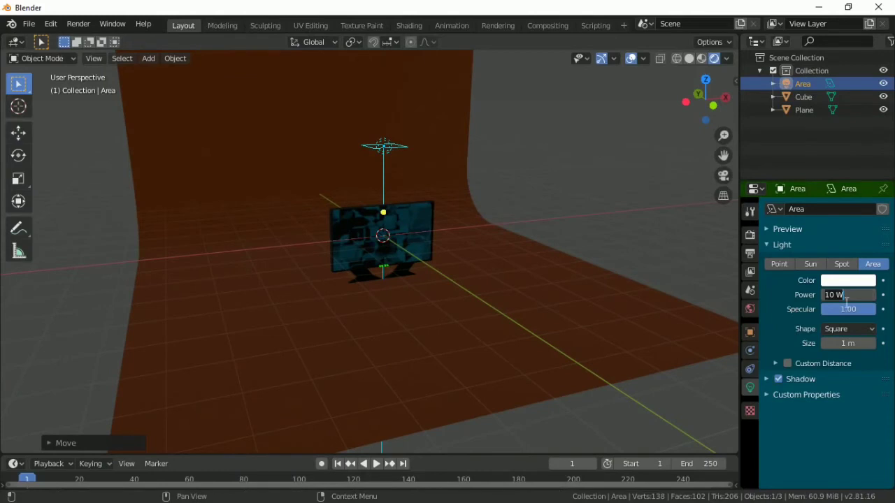
pyautogui.write('1000')
pyautogui.press('Return')
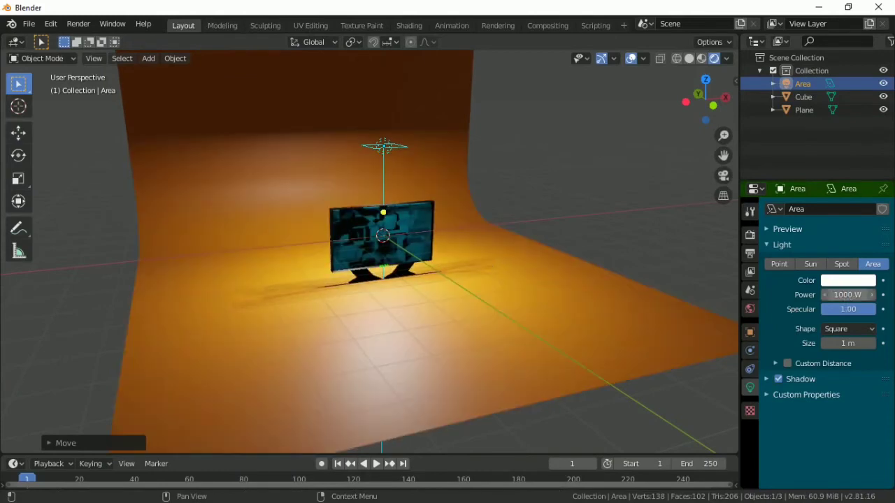
pyautogui.press('g')
pyautogui.press('z')
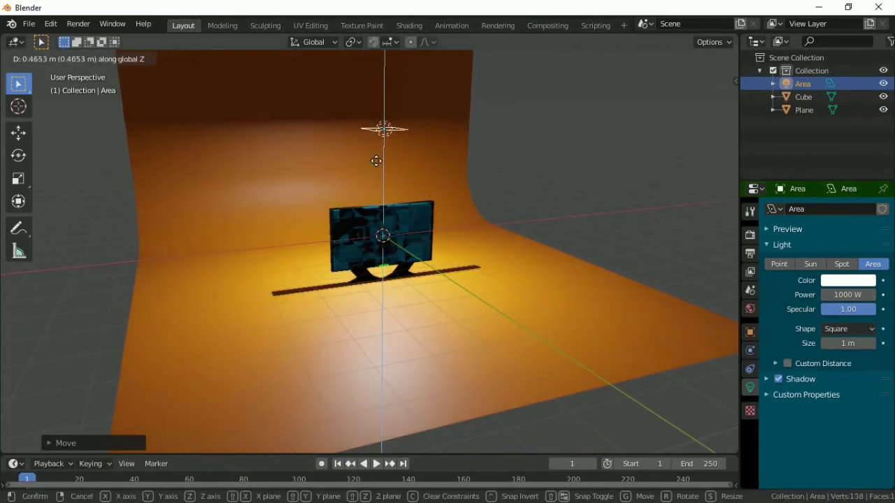
pyautogui.click(378, 157)
# Duplicate the area light and move the copy along the negative Y axis to in front of the monitor's screen
pyautogui.moveTo(407, 187); pyautogui.dragTo(495, 209, button='middle')
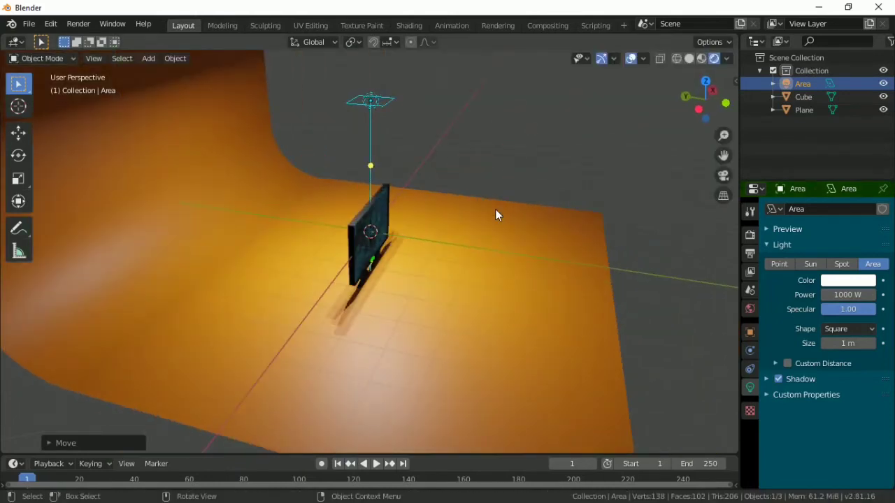
pyautogui.press('KP_7')
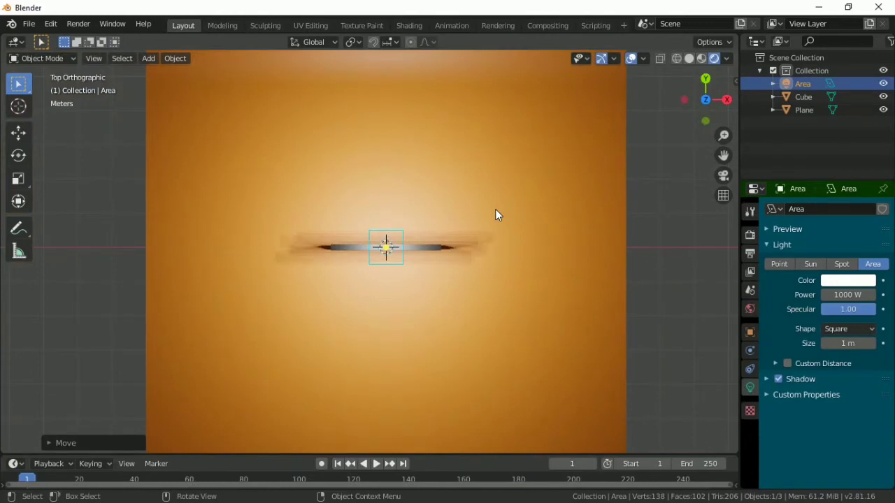
pyautogui.press('KP_3')
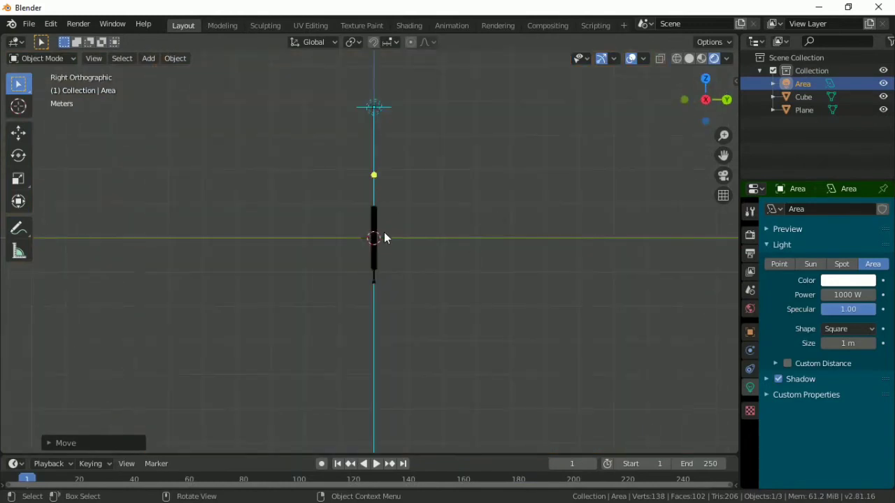
pyautogui.moveTo(386, 236); pyautogui.dragTo(425, 259, button='middle')
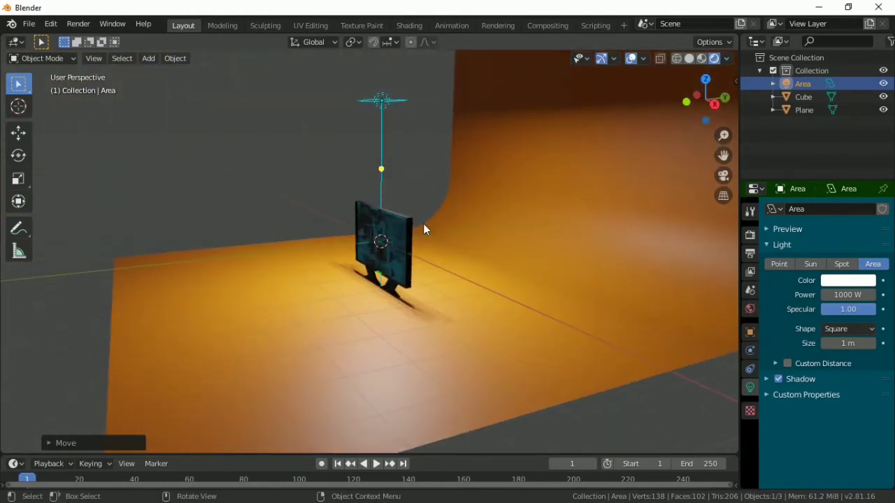
pyautogui.hotkey('shift', 'd')
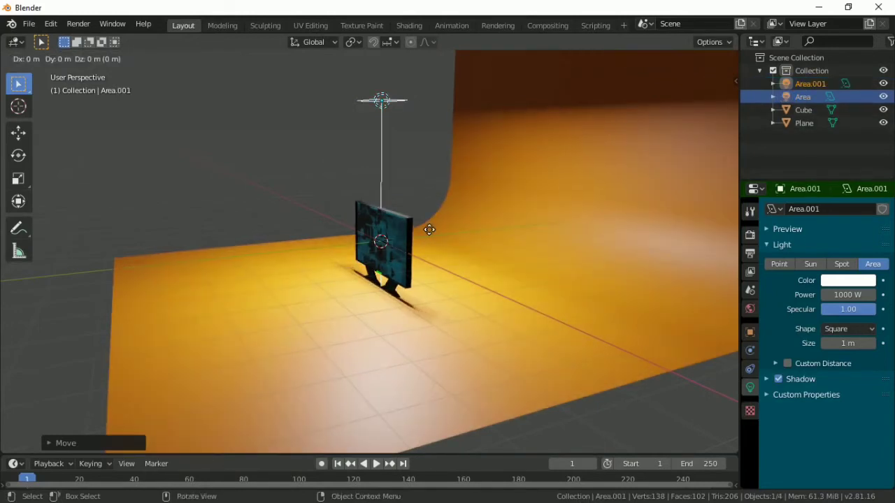
pyautogui.press('y')
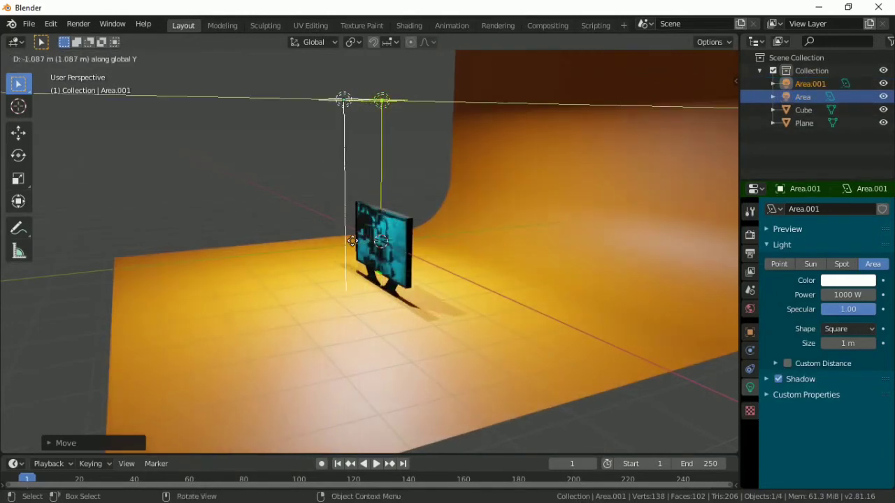
pyautogui.click(310, 246)
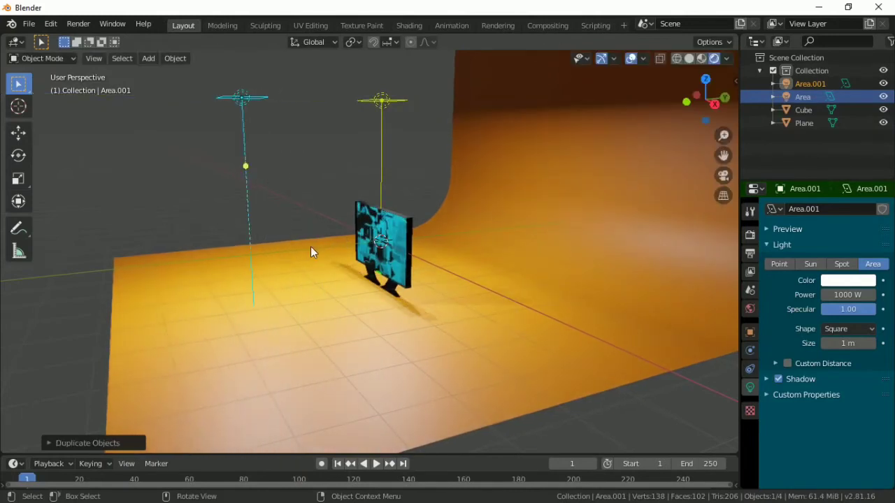
# Rotate the front area light about 31° around the X axis so it points at the monitor
pyautogui.press('r')
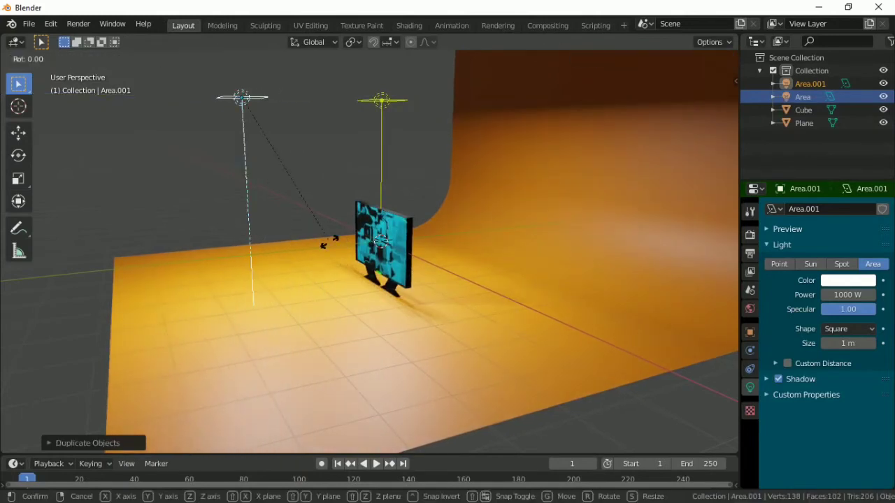
pyautogui.press('x')
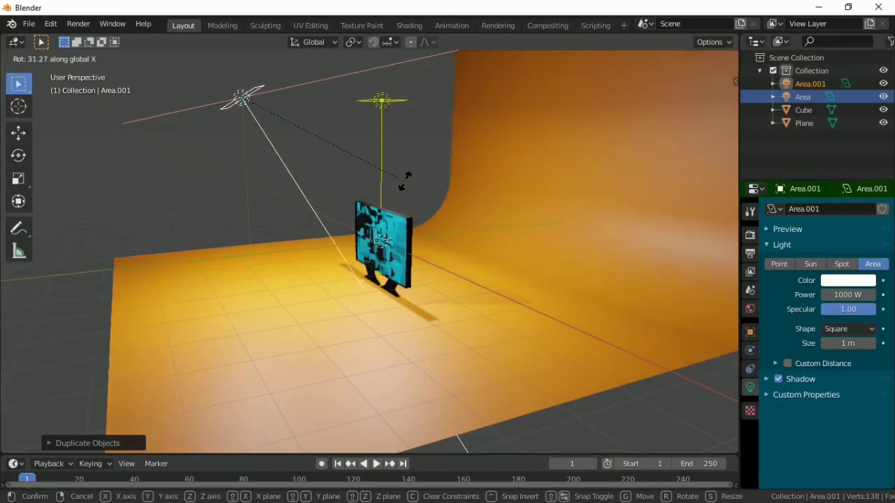
pyautogui.click(404, 180)
# Duplicate the area light above the monitor and move the copy along the positive Y axis to behind the monitor
pyautogui.moveTo(404, 180); pyautogui.dragTo(313, 286, button='middle')
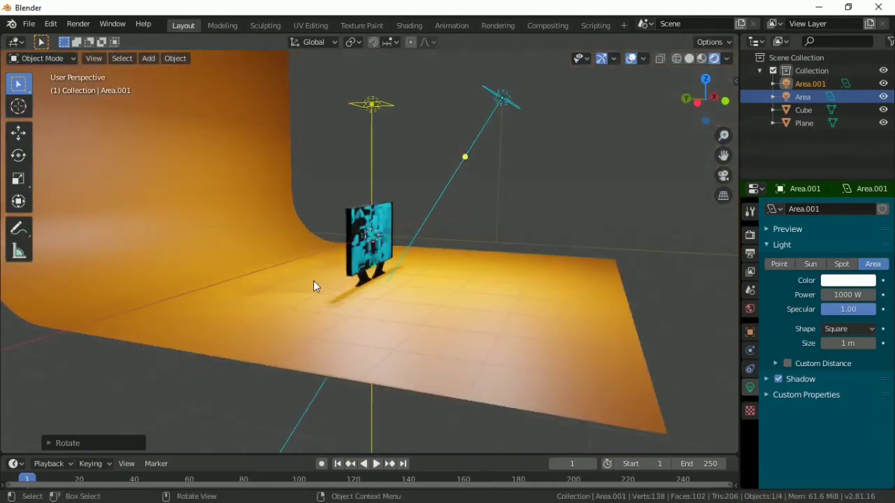
pyautogui.moveTo(393, 309); pyautogui.dragTo(365, 249, button='middle')
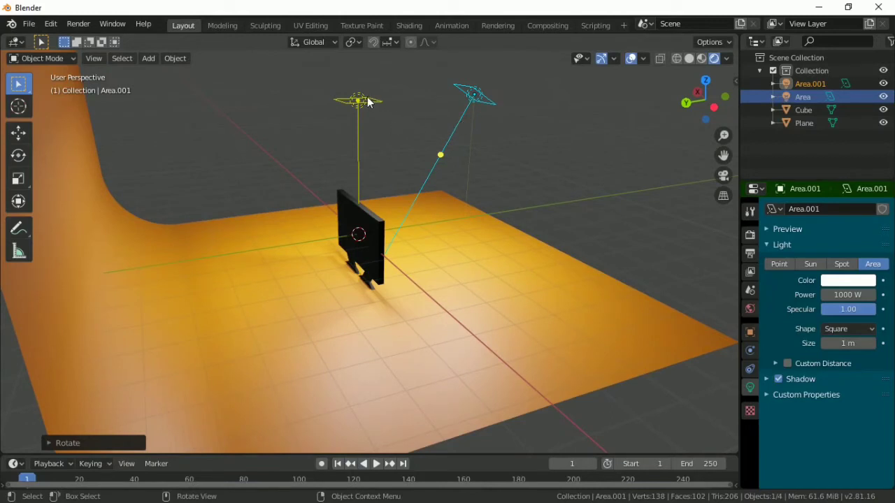
pyautogui.keyDown('shift'); pyautogui.click(399, 138); pyautogui.keyUp('shift')
pyautogui.hotkey('shift', 'd')
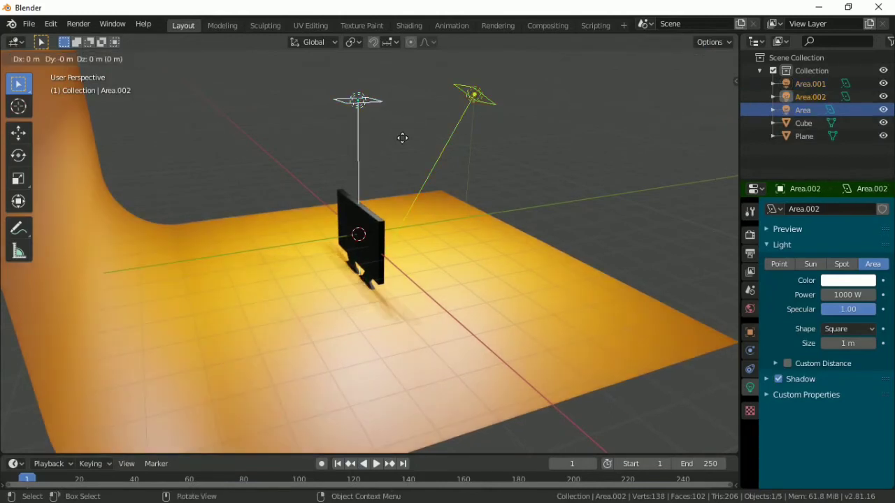
pyautogui.press('y')
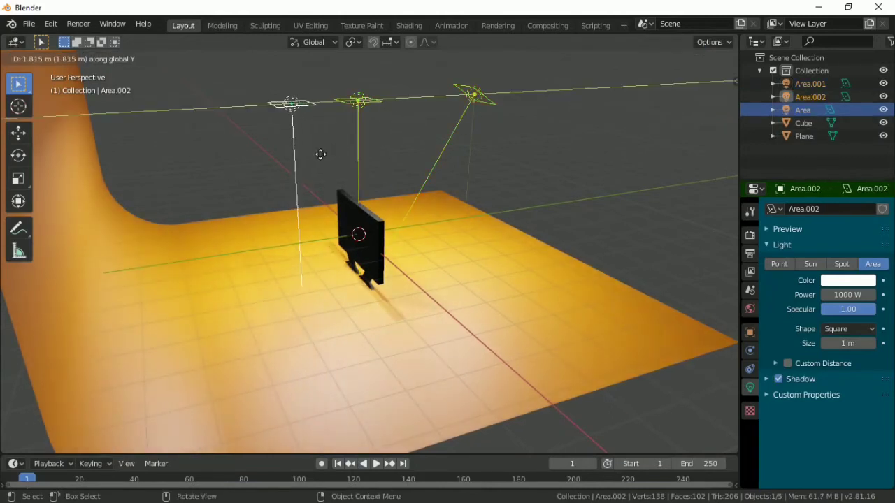
pyautogui.click(320, 157)
# Rotate the rear area light around the X axis so it points at the monitor
pyautogui.press('r')
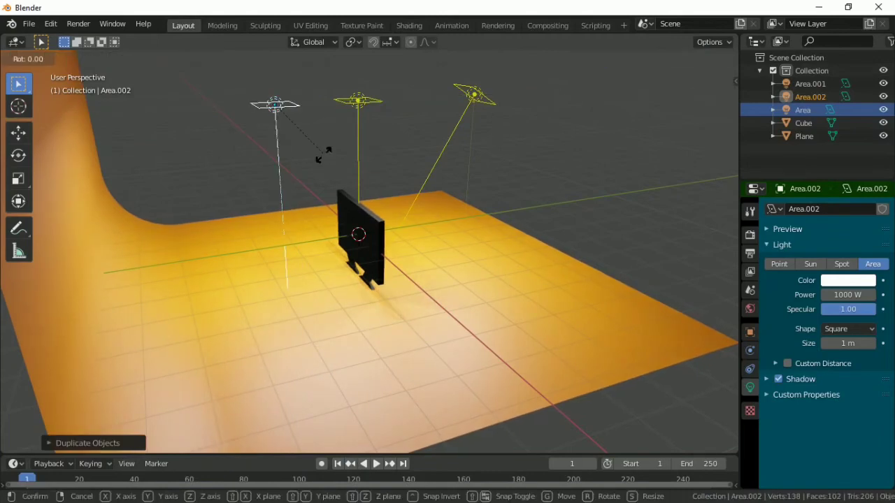
pyautogui.press('x')
pyautogui.click(389, 264)
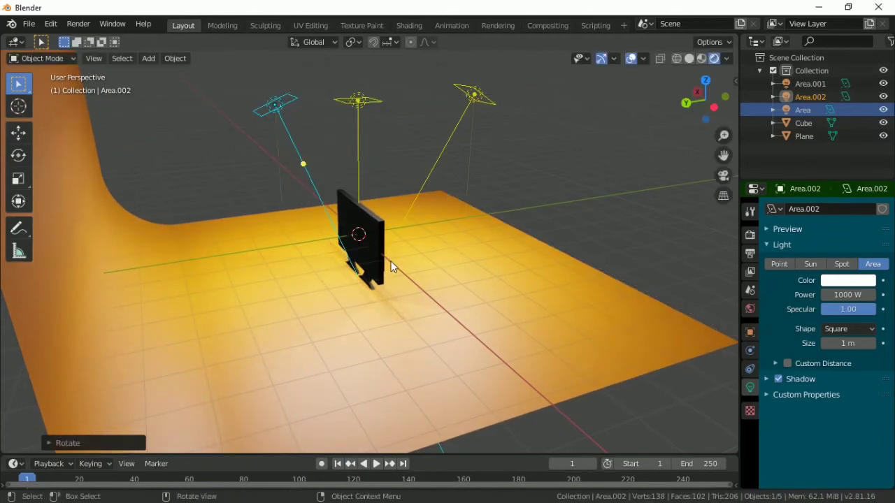
# Enlarge the Timeline area slightly and change the viewport to solid shading
pyautogui.moveTo(390, 263); pyautogui.dragTo(386, 237, button='middle')
pyautogui.scroll(4, 386, 237)
pyautogui.scroll(3, 410, 275)
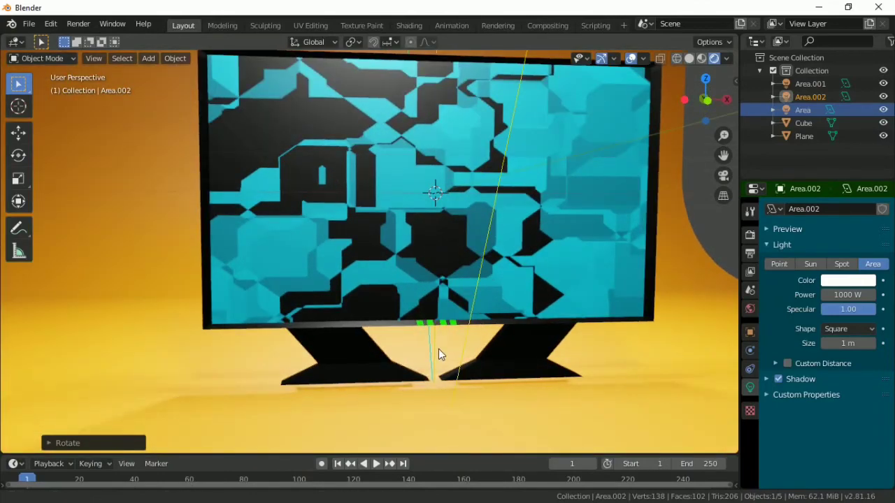
pyautogui.moveTo(439, 350); pyautogui.dragTo(413, 360, button='middle')
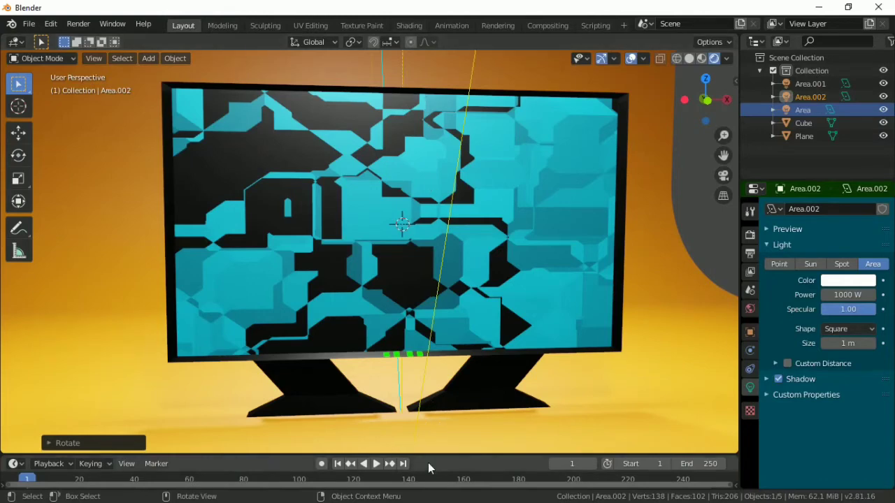
pyautogui.moveTo(424, 453); pyautogui.dragTo(431, 426)
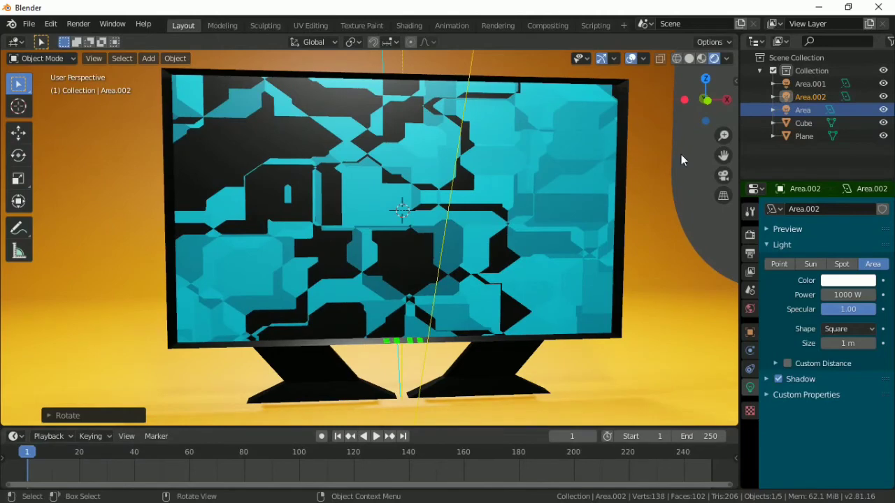
pyautogui.press('z')
pyautogui.click(537, 193)
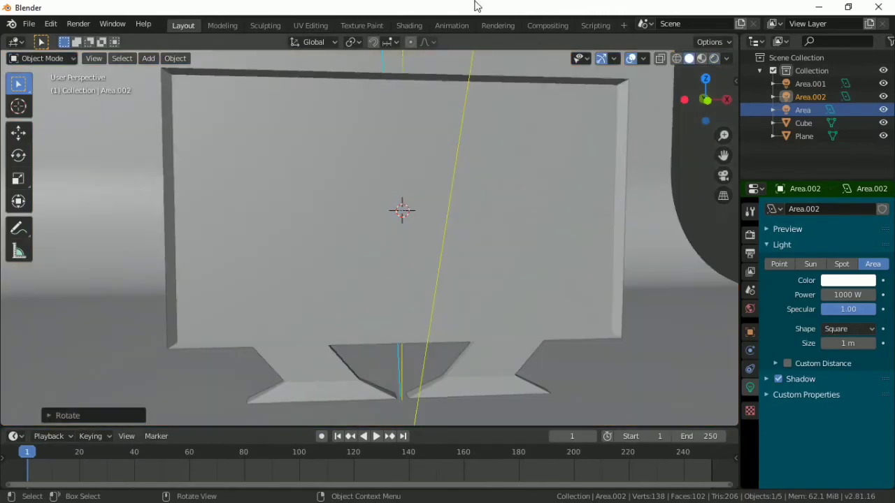
# Display the monitor's screen material nodes in the Shading workspace and split off a Timeline area below the node editor
pyautogui.click(402, 26)
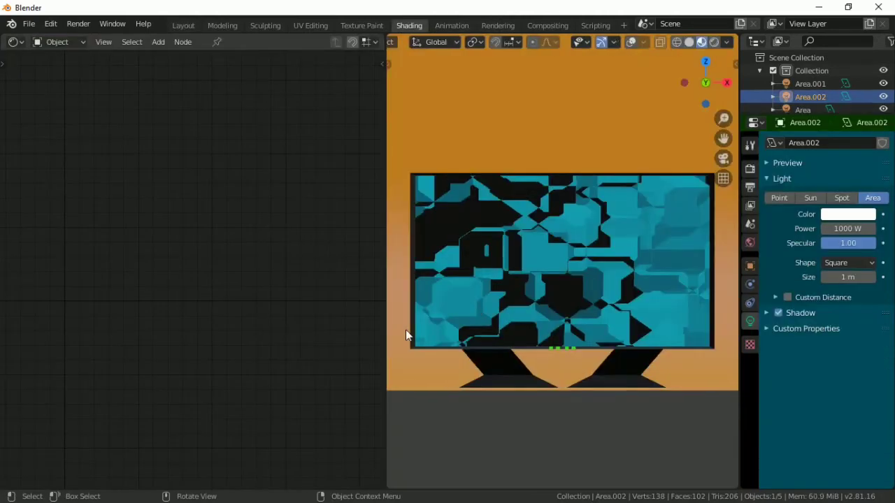
pyautogui.click(465, 205)
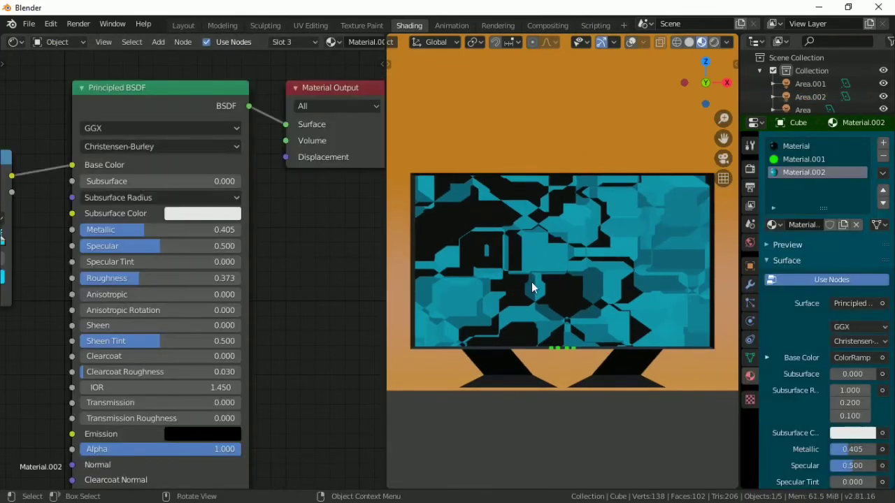
pyautogui.moveTo(27, 371); pyautogui.dragTo(277, 309, button='middle')
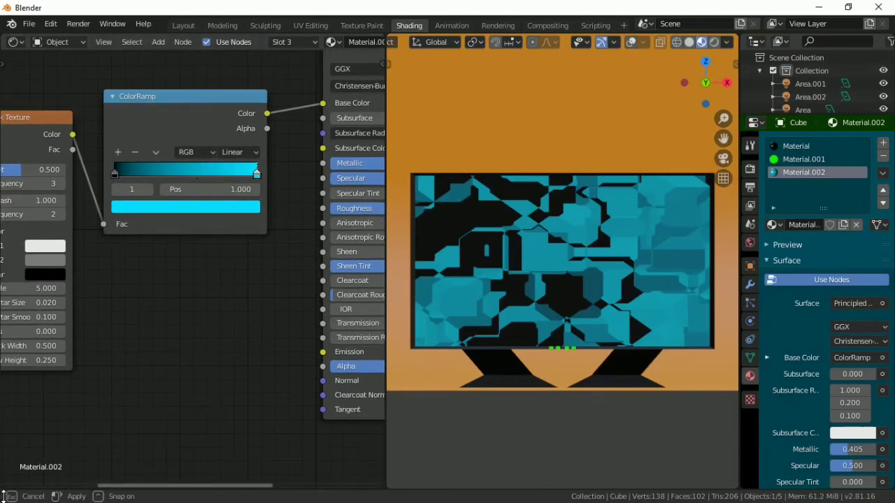
pyautogui.moveTo(8, 487); pyautogui.dragTo(15, 409)
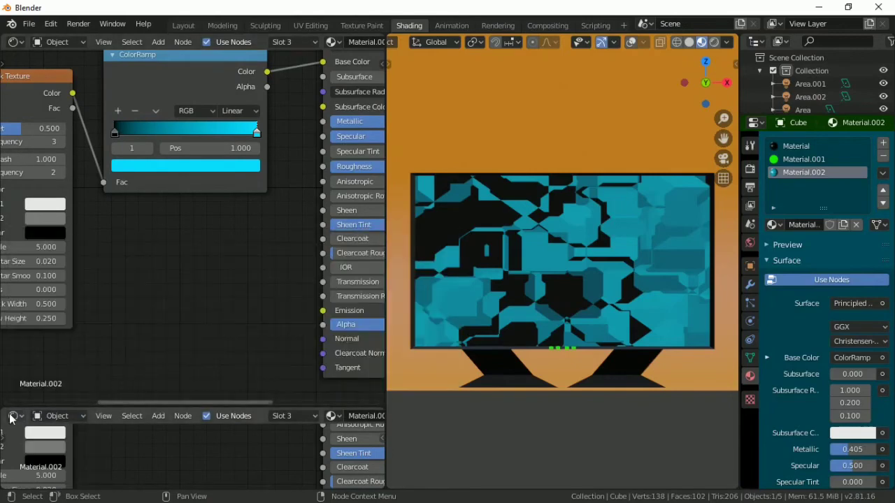
pyautogui.click(13, 416)
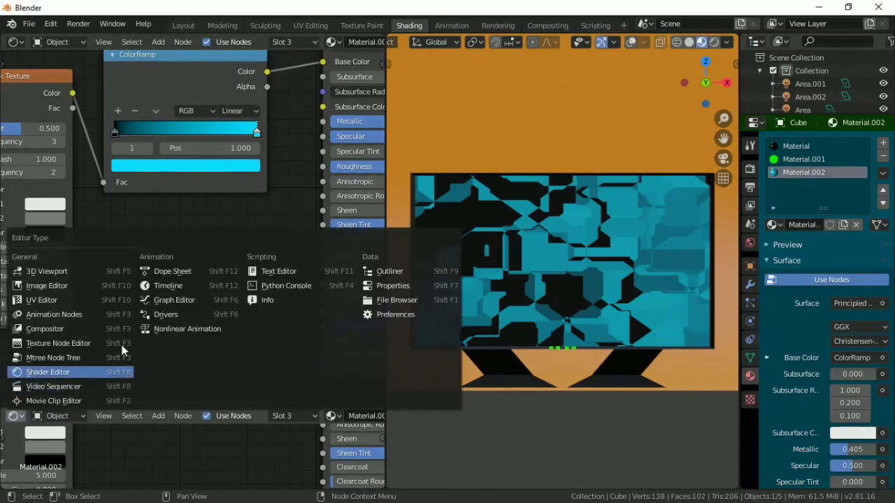
pyautogui.click(168, 285)
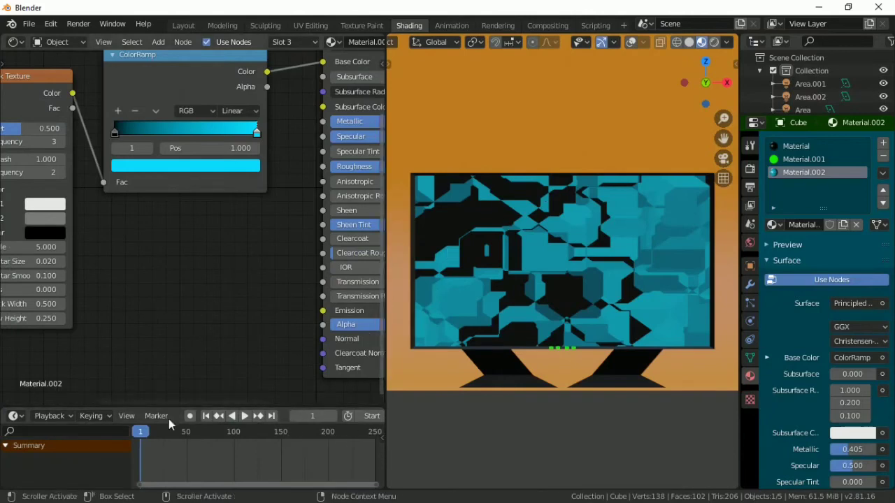
# Try a Brick Texture Scale of 6.4 and undo the change
pyautogui.moveTo(208, 227); pyautogui.dragTo(269, 275, button='middle')
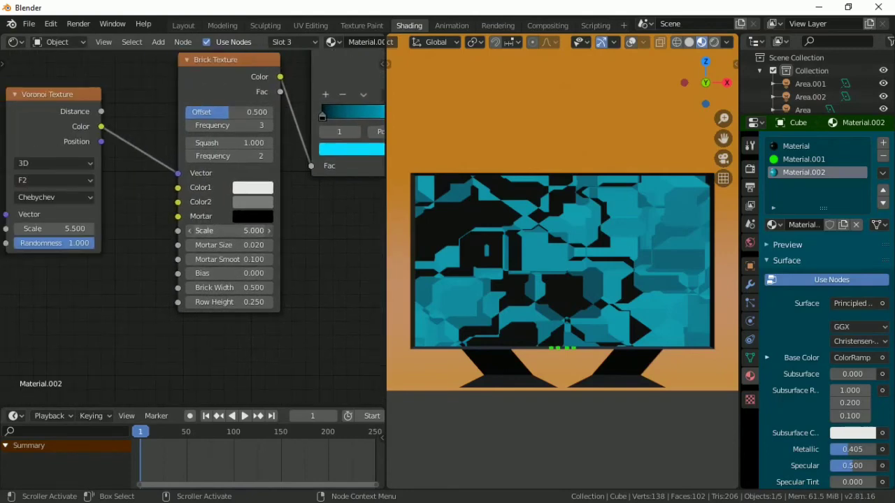
pyautogui.moveTo(230, 230)
pyautogui.mouseDown()
pyautogui.moveTo(267, 230)
pyautogui.moveTo(238, 233)
pyautogui.mouseUp()
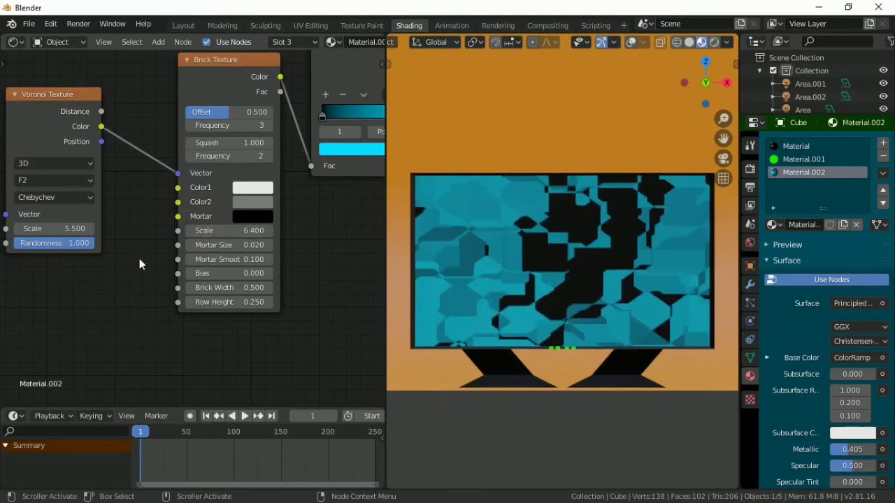
pyautogui.hotkey('ctrl', 'z')
pyautogui.hotkey('ctrl', 'z')
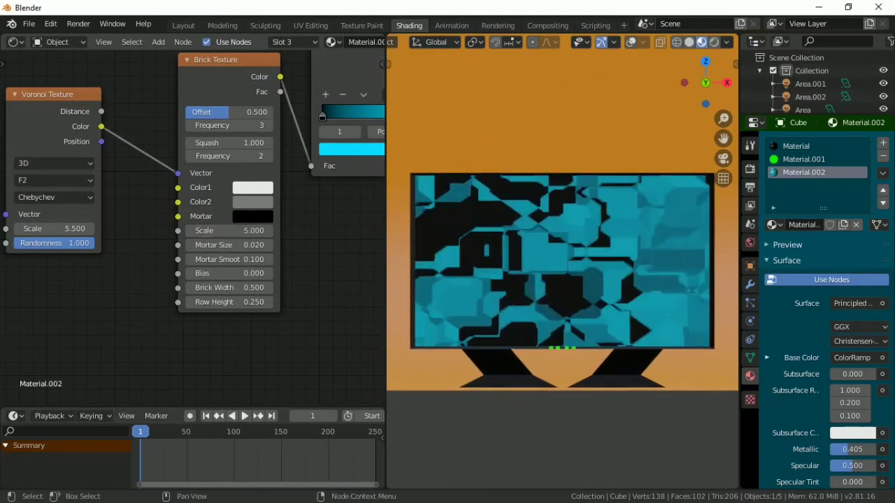
# Insert a keyframe for the Brick Texture's Scale of 5 at frame 1
pyautogui.moveTo(255, 236); pyautogui.dragTo(200, 268, button='middle')
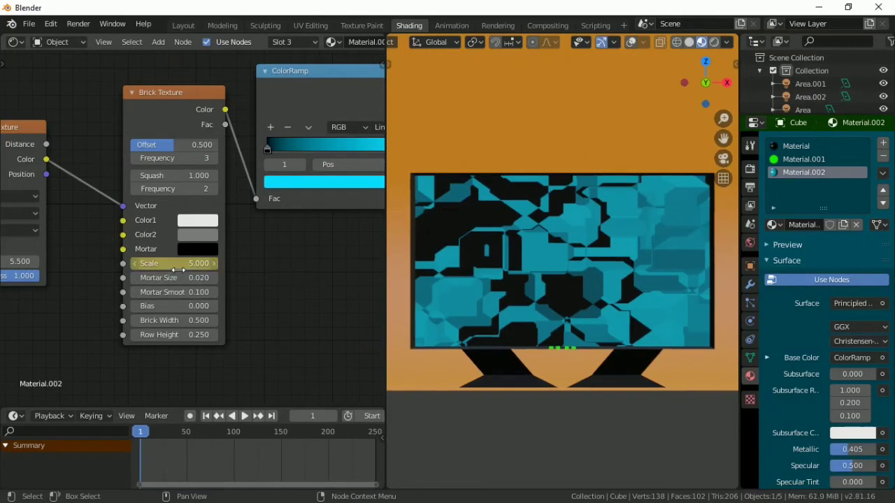
pyautogui.press('i')
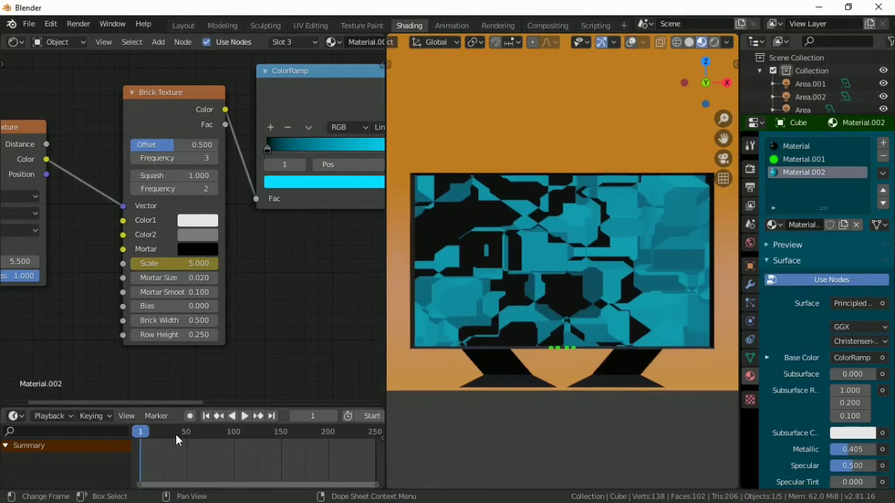
pyautogui.scroll(-3, 336, 418)
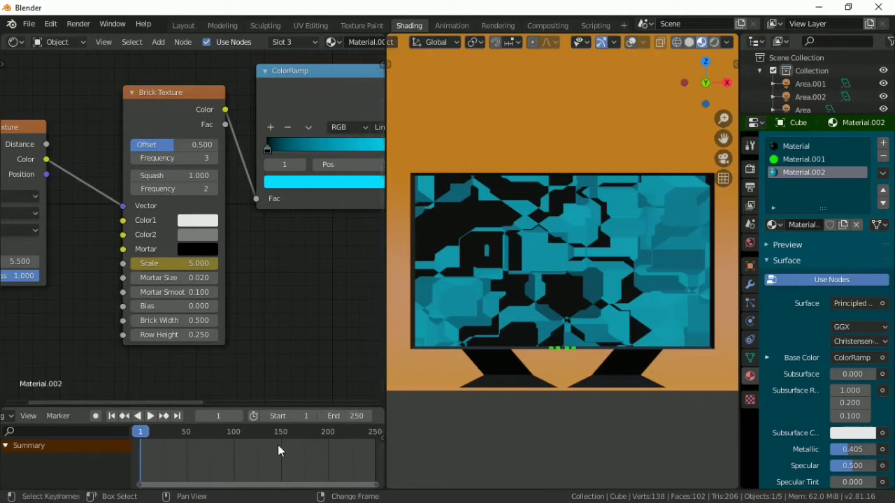
# Set the Brick Texture's Scale to 11.2 at frame 250 and keyframe it there
pyautogui.hotkey('shift', 'Right')
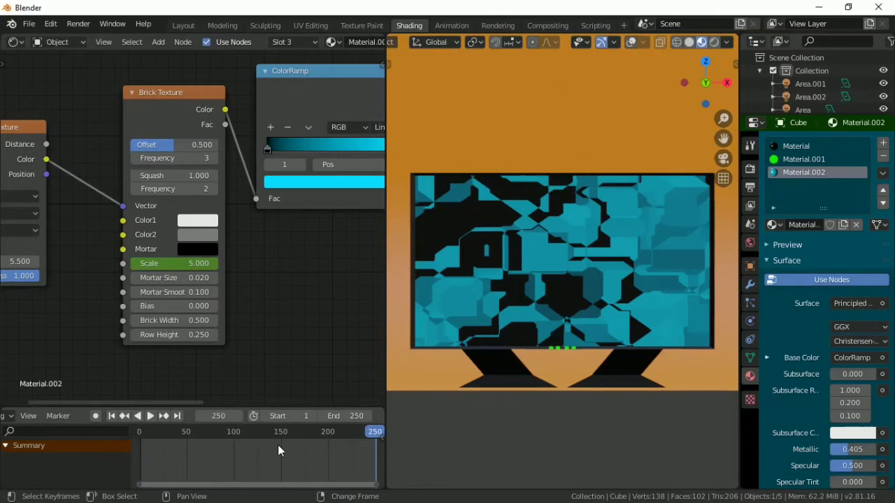
pyautogui.doubleClick(191, 265)
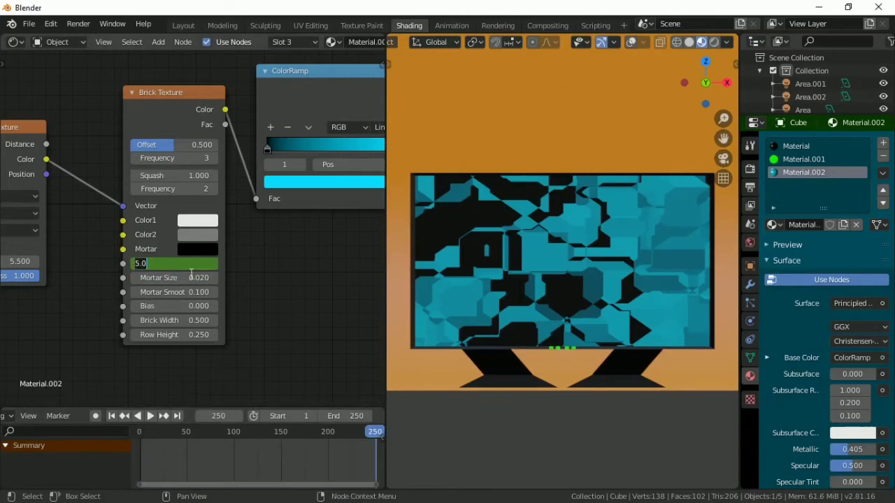
pyautogui.write('7.2')
pyautogui.press('Return')
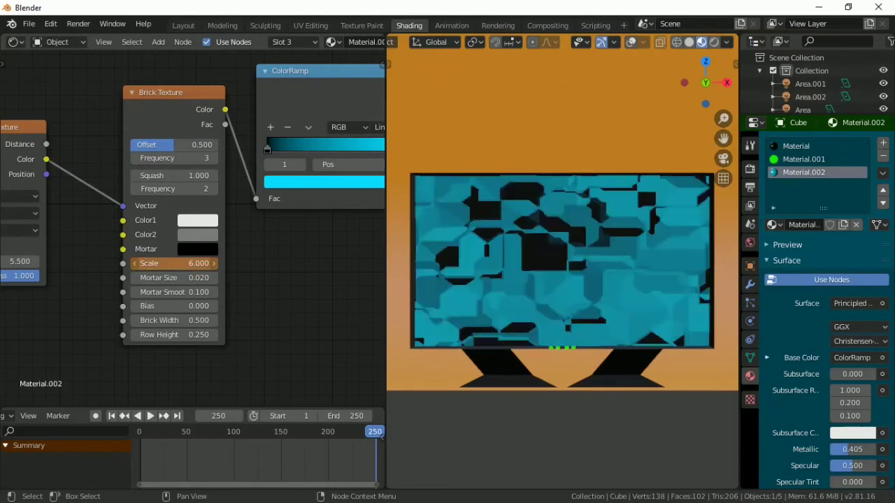
pyautogui.moveTo(183, 263); pyautogui.dragTo(202, 264)
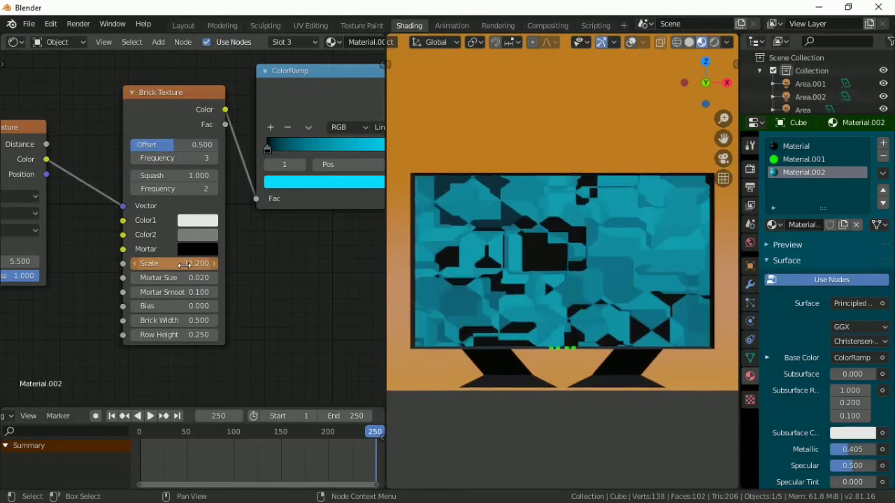
pyautogui.press('i')
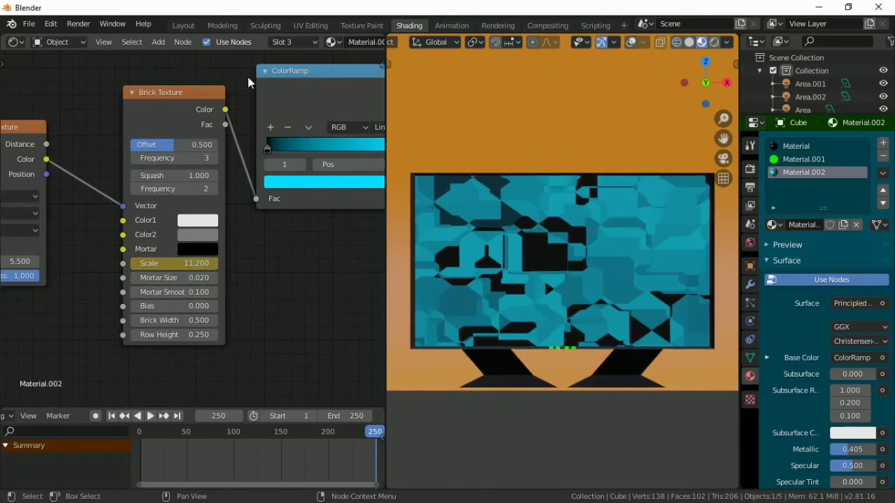
# Play the screen's texture animation in the Layout workspace with rendered shading, then stop it and return to frame 1
pyautogui.click(183, 25)
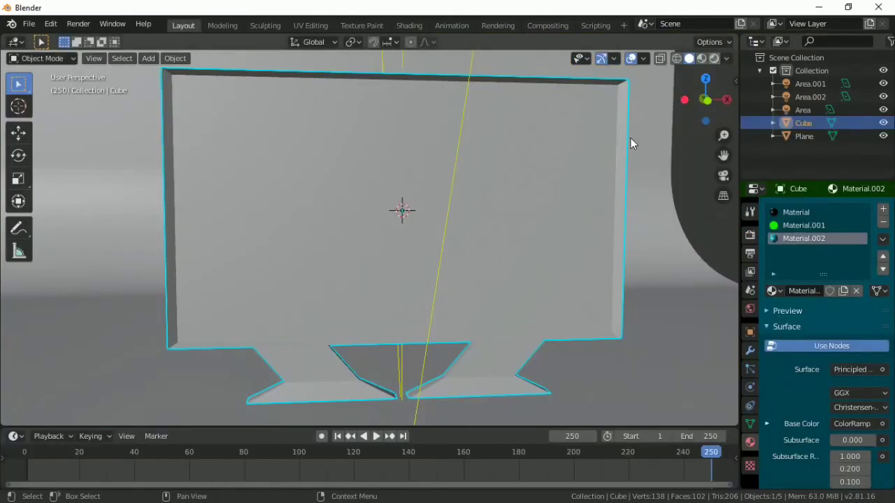
pyautogui.press('z')
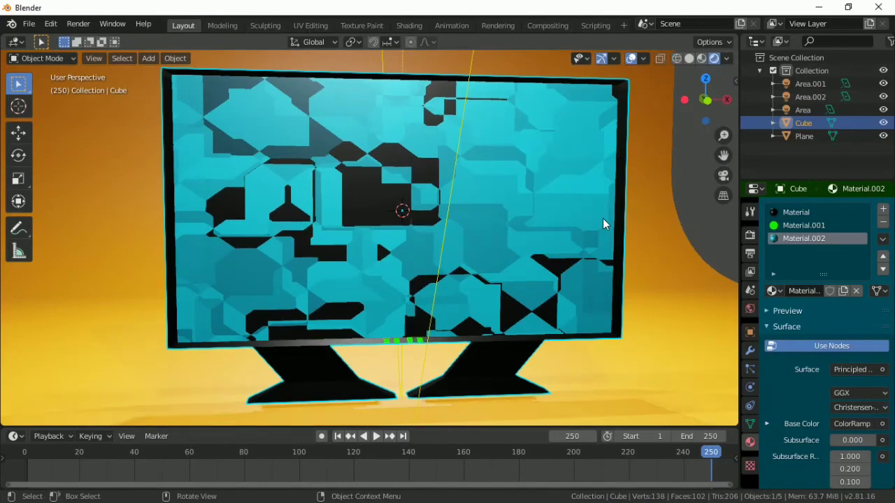
pyautogui.press('space')
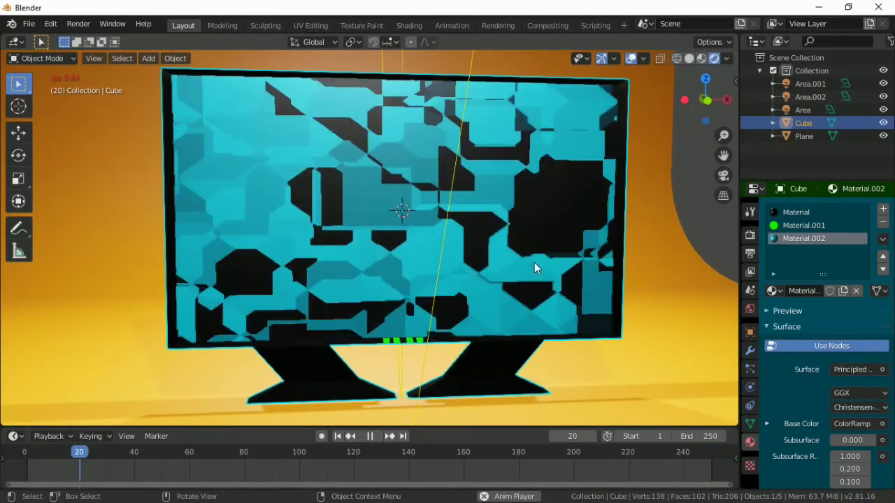
pyautogui.press('space')
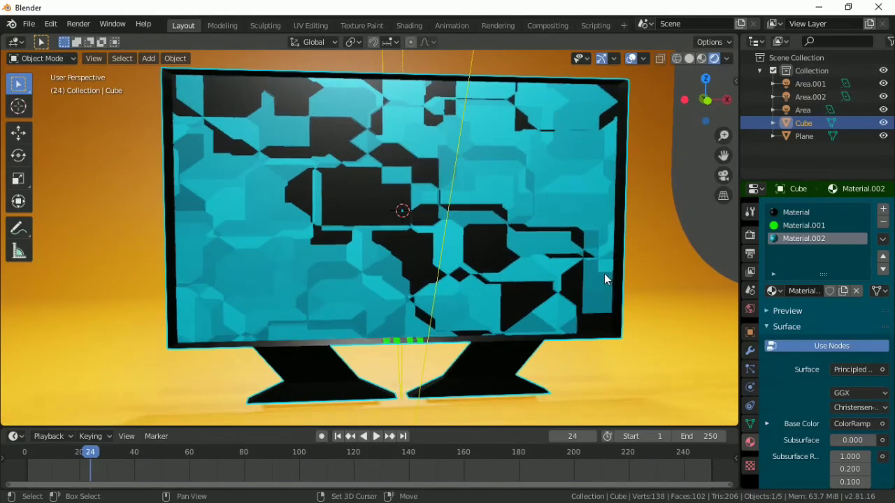
pyautogui.hotkey('shift', 'Left')
# Add a camera to the scene at the centre of the monitor
pyautogui.scroll(-4, 524, 280)
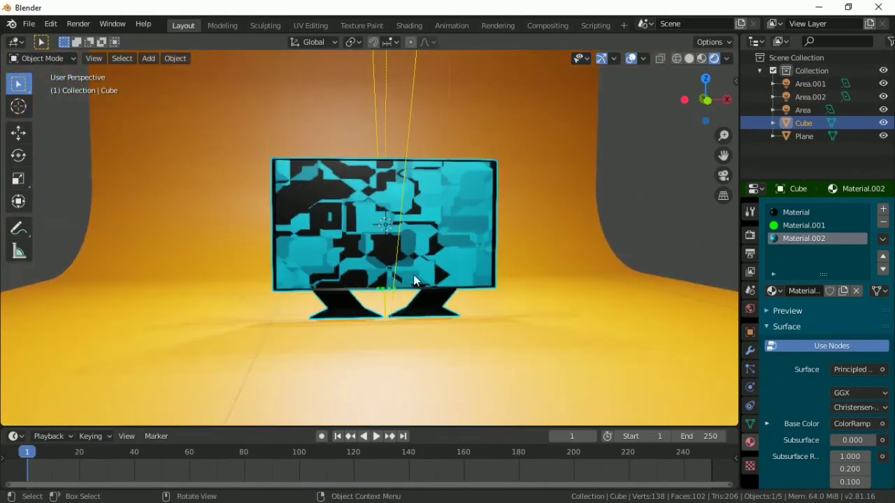
pyautogui.hotkey('shift', 'a')
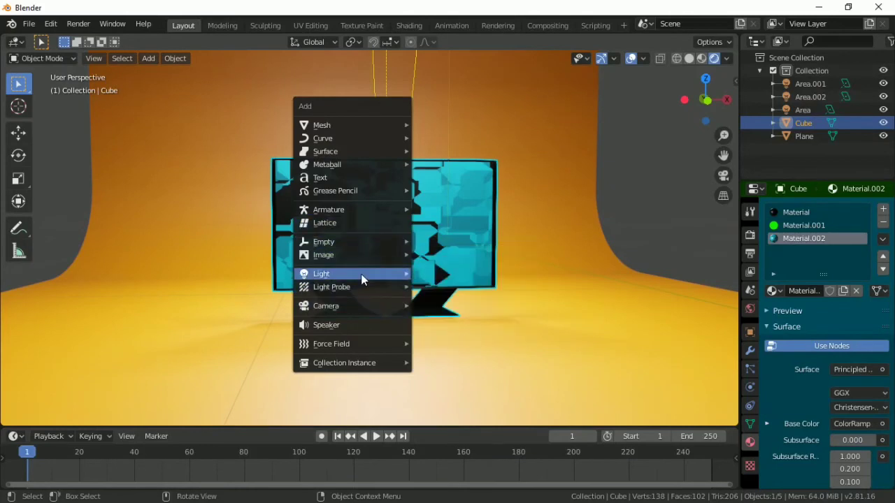
pyautogui.moveTo(353, 305)
pyautogui.click(469, 304)
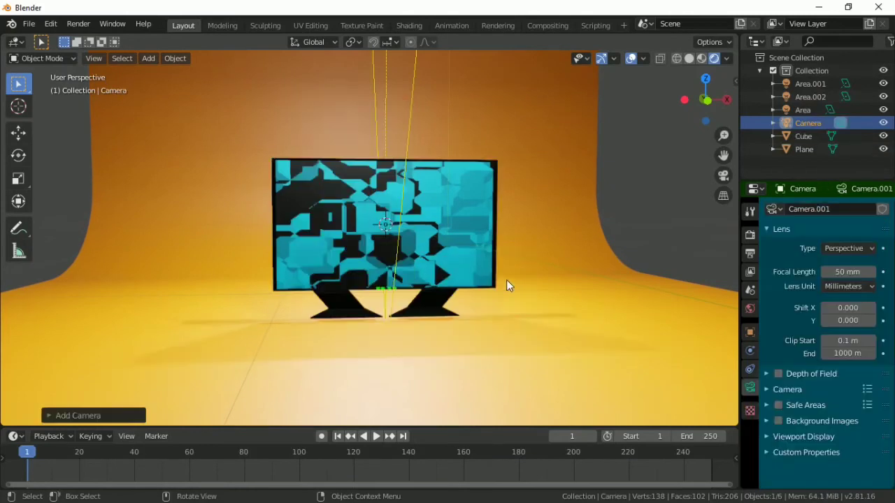
pyautogui.scroll(-2, 422, 289)
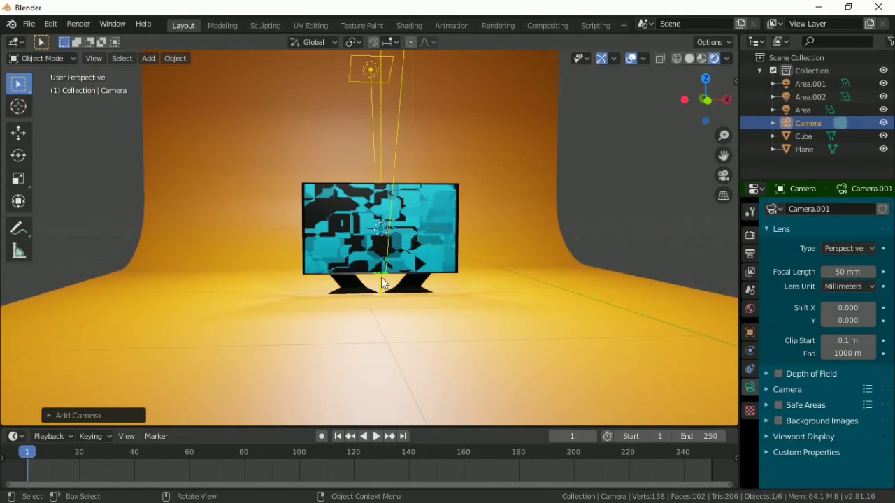
# Scale the curved orange backdrop along the X axis to about 1.5 times its width so it fills the view behind the monitor
pyautogui.keyDown('alt'); pyautogui.moveTo(382, 280); pyautogui.dragTo(384, 256, button='middle'); pyautogui.keyUp('alt')
pyautogui.scroll(2, 385, 276)
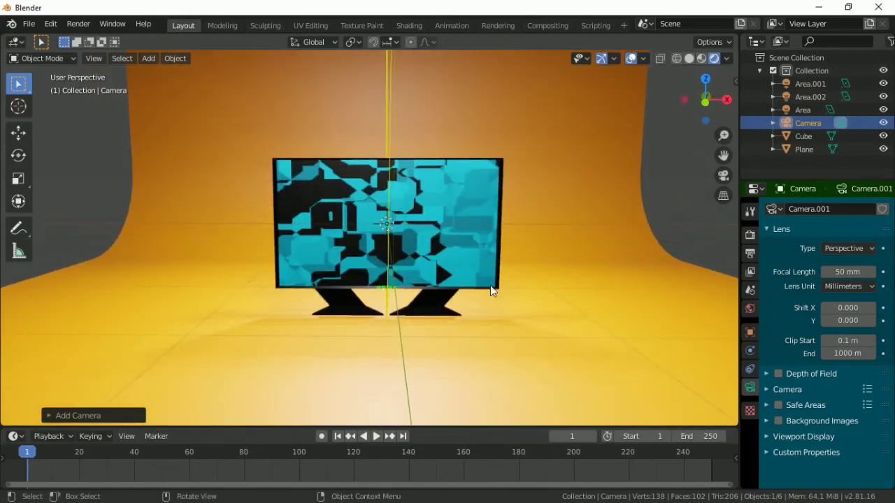
pyautogui.scroll(2, 603, 215)
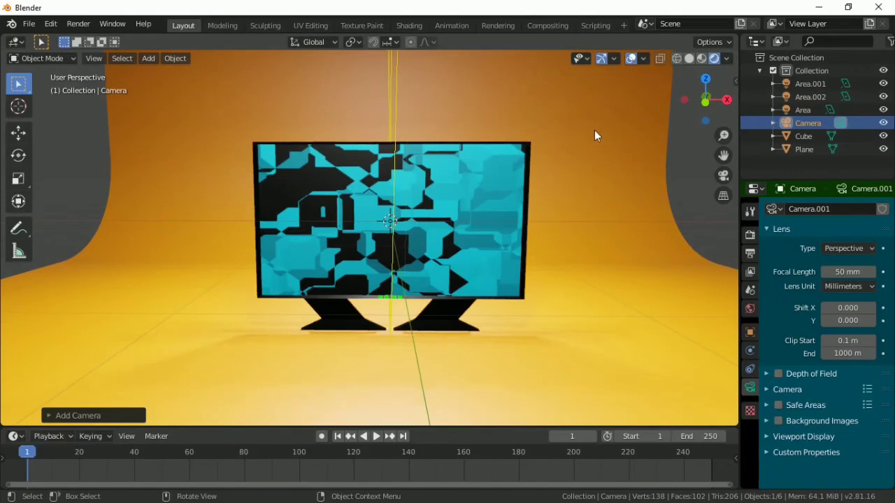
pyautogui.click(578, 283)
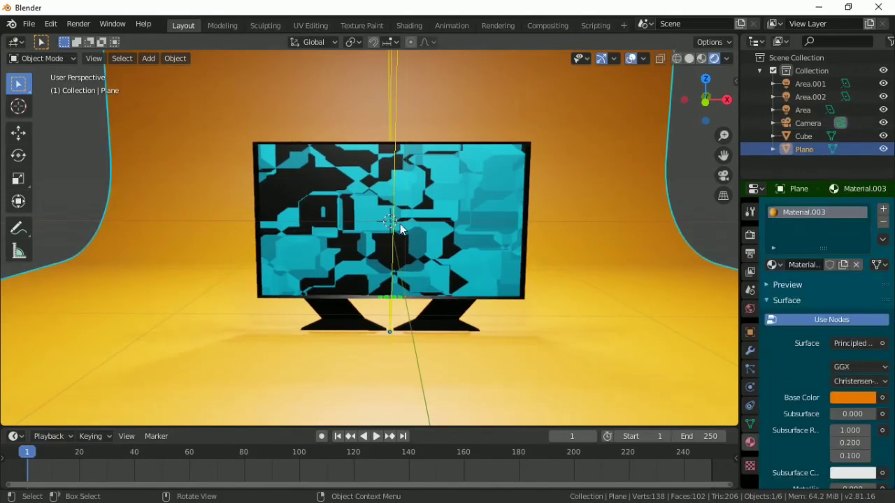
pyautogui.press('s')
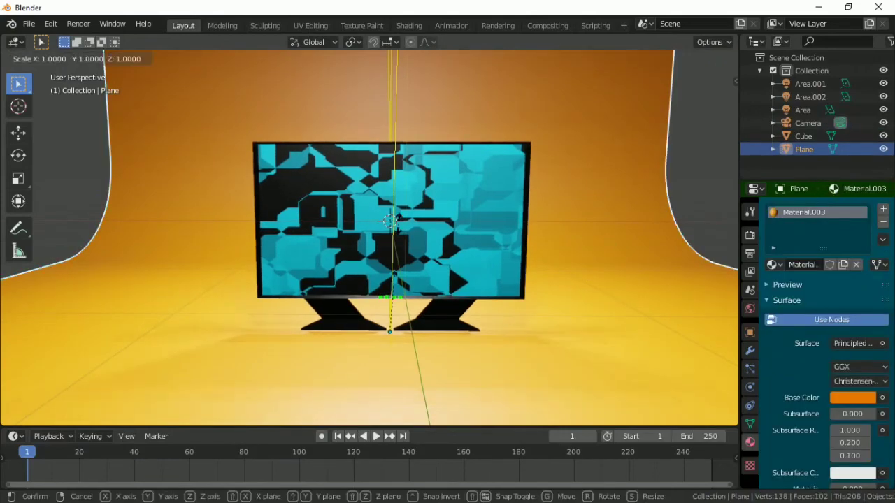
pyautogui.press('x')
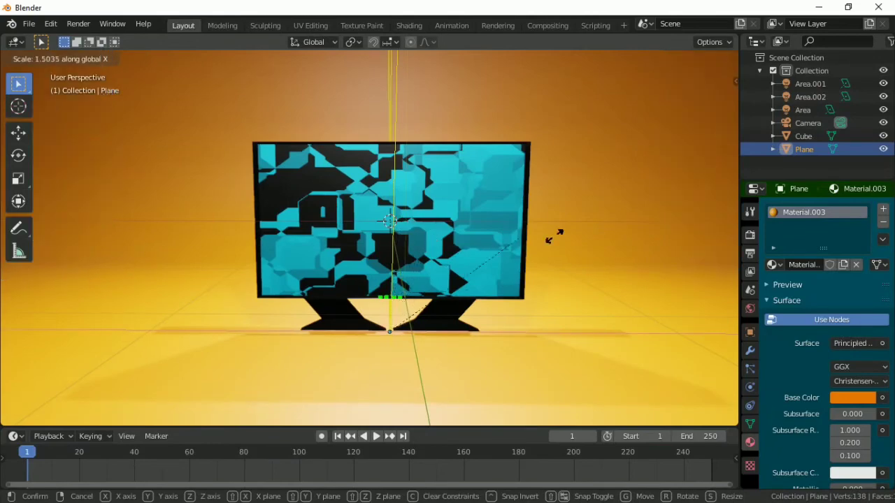
pyautogui.click(537, 234)
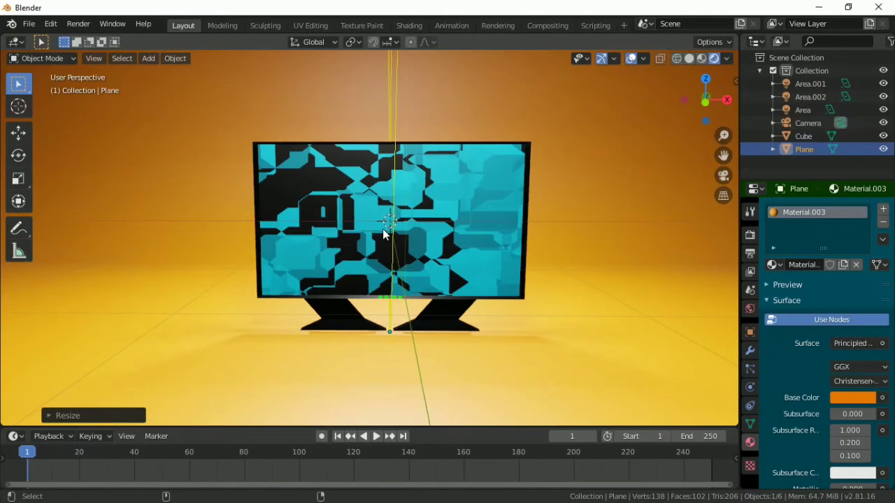
# Align the camera to the current view and pull it back about 1.7 m along its local Z axis
pyautogui.press('KP_0')
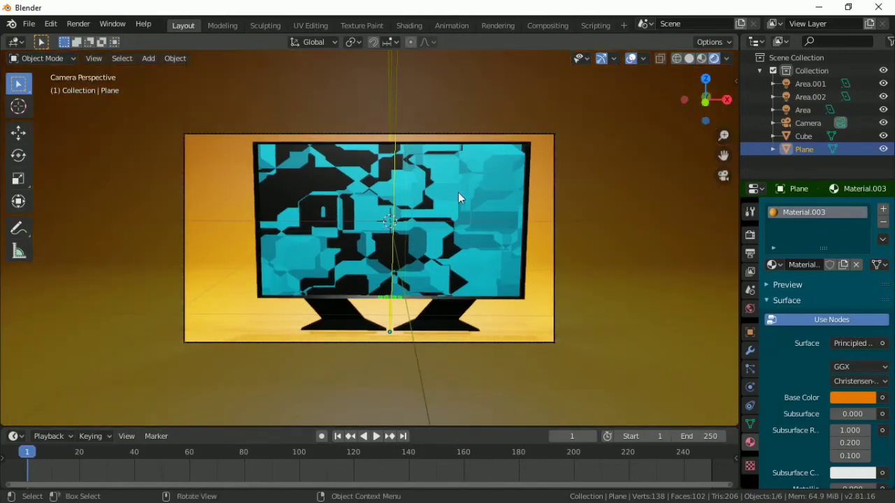
pyautogui.click(535, 136)
pyautogui.press('g')
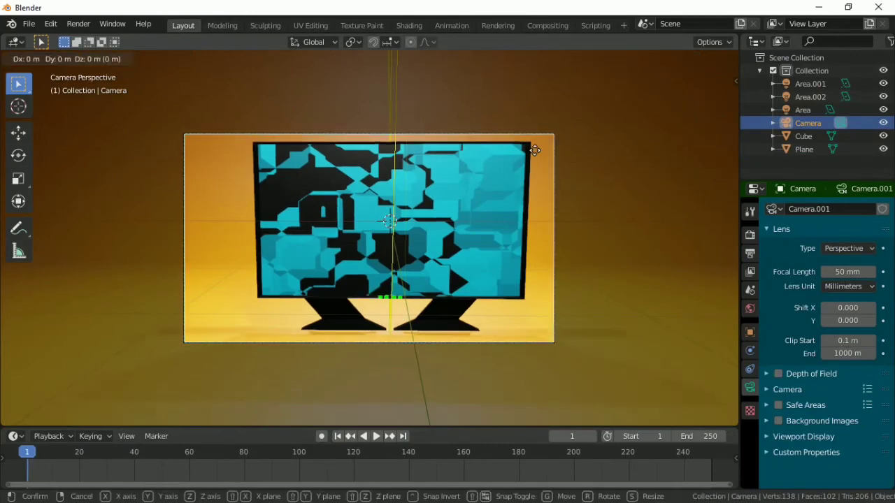
pyautogui.press('z')
pyautogui.press('z')
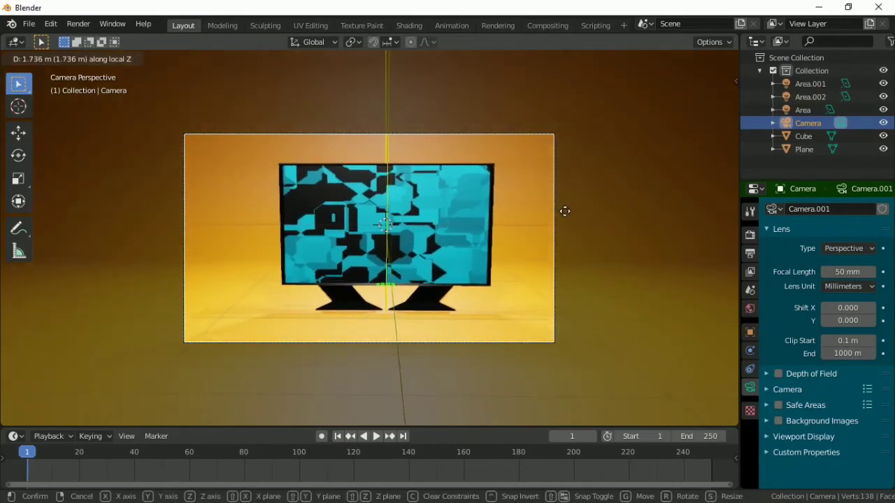
pyautogui.click(559, 207)
# Shift the camera about 0.15 m along X to centre the monitor in the camera frame
pyautogui.press('g')
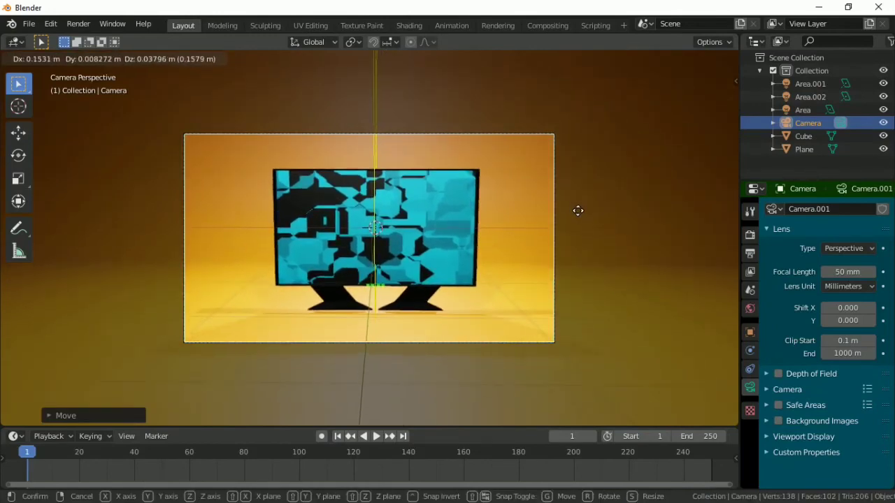
pyautogui.click(568, 210)
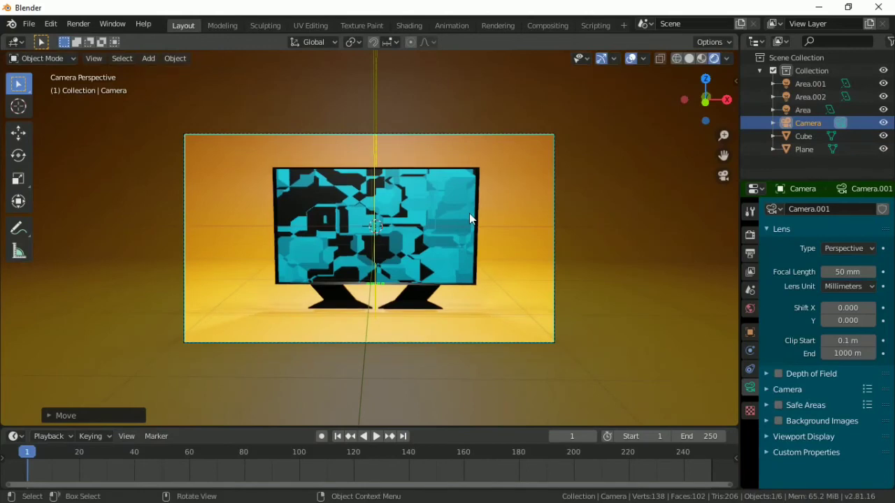
pyautogui.press('Home')
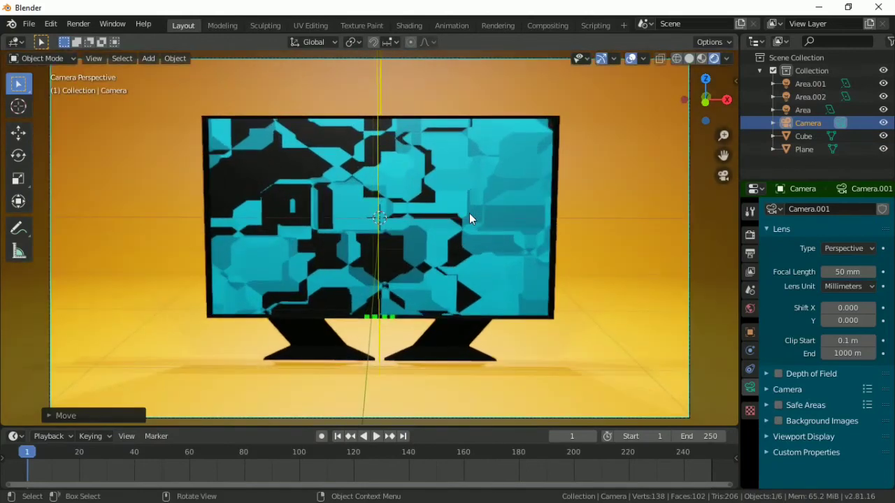
pyautogui.scroll(1, 473, 186)
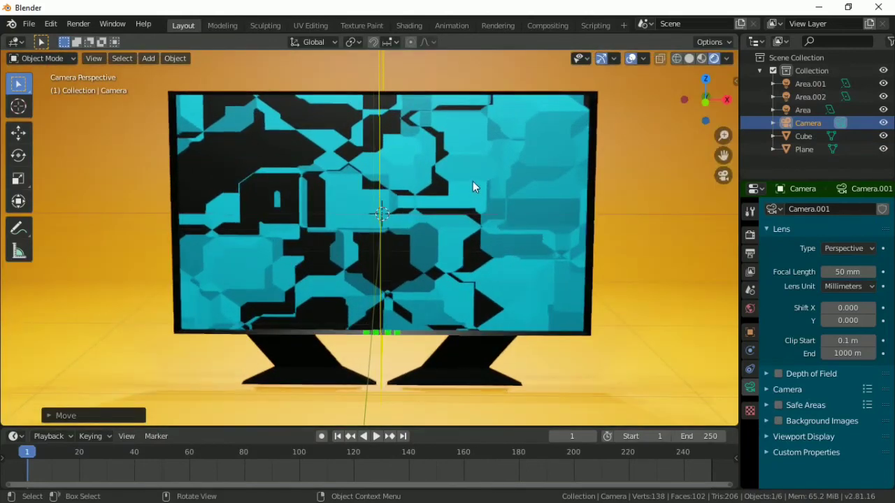
# Rotate the monitor about 36 degrees around the global Z axis so it stands at an angle to the camera
pyautogui.click(508, 292)
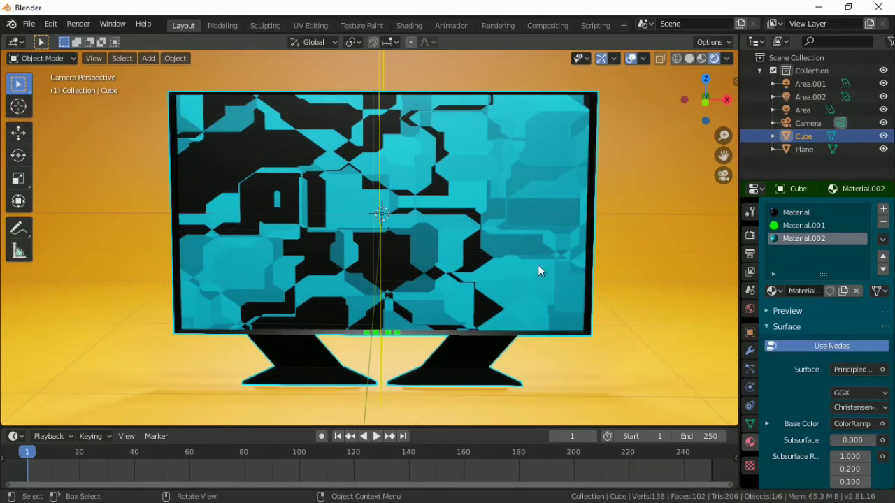
pyautogui.press('r')
pyautogui.press('z')
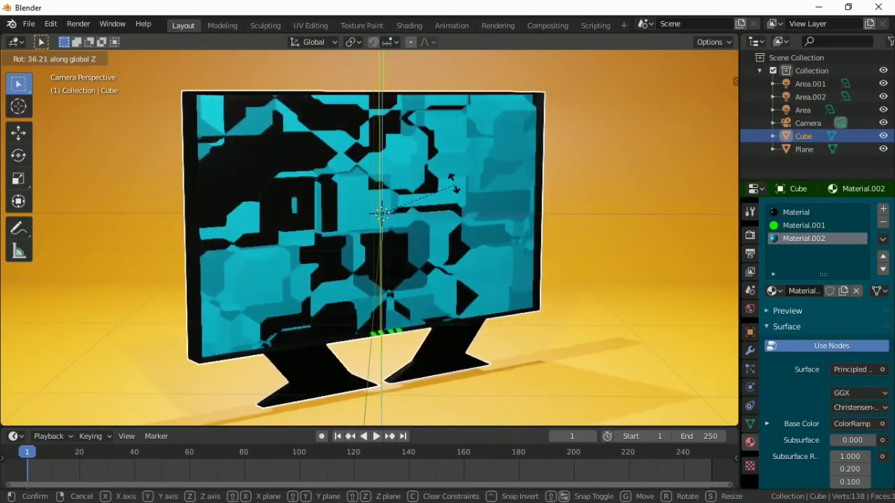
pyautogui.click(457, 189)
pyautogui.scroll(-2, 513, 287)
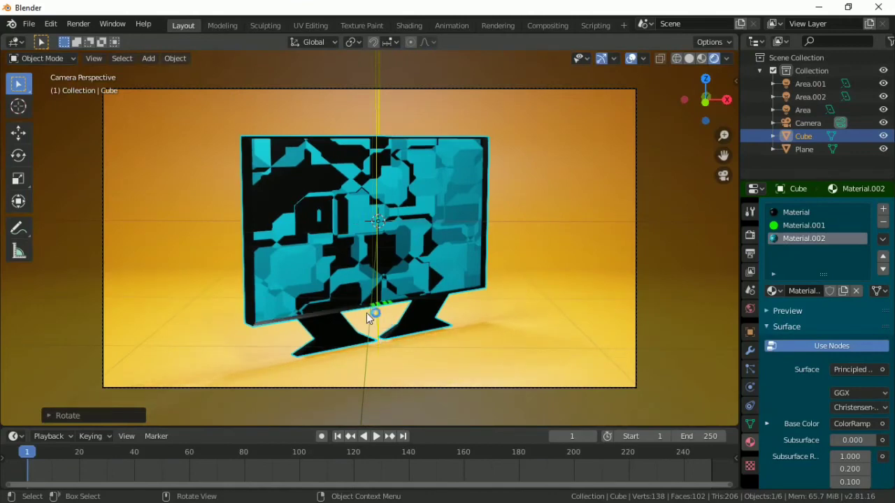
# Switch the viewport to solid shading and set the render output path to D:\Desktop Monitor
pyautogui.click(688, 58)
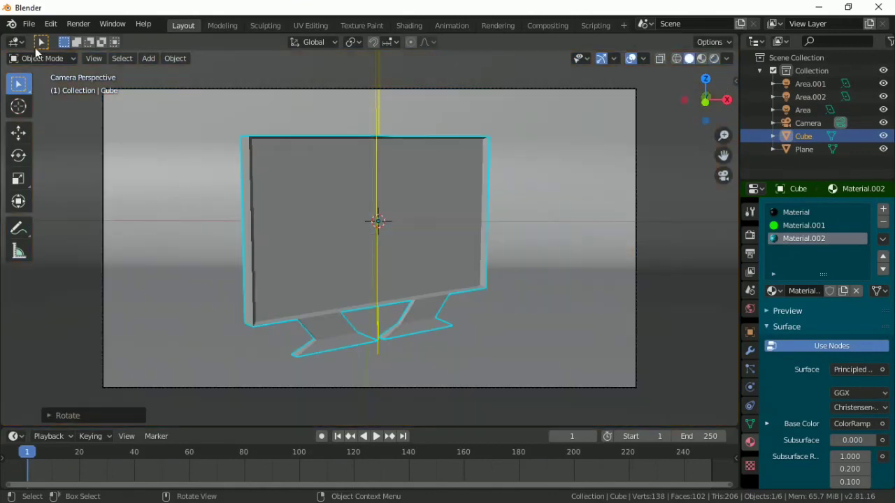
pyautogui.click(84, 26)
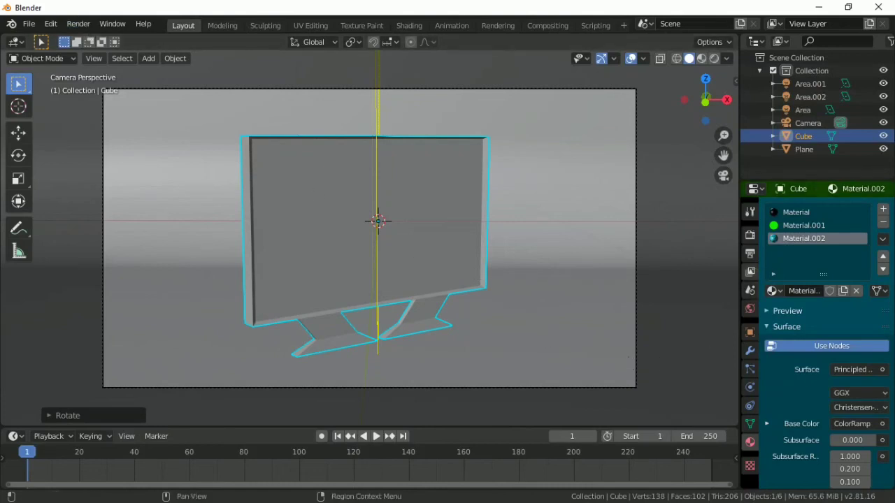
pyautogui.click(751, 255)
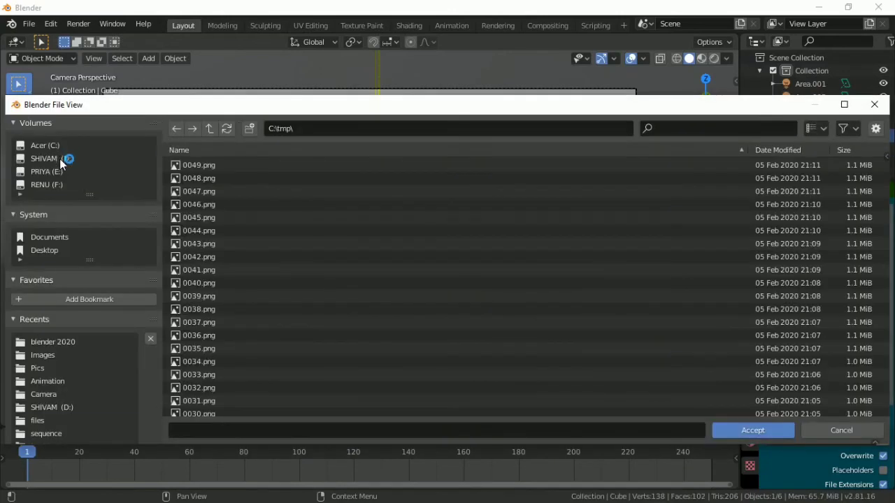
pyautogui.click(59, 159)
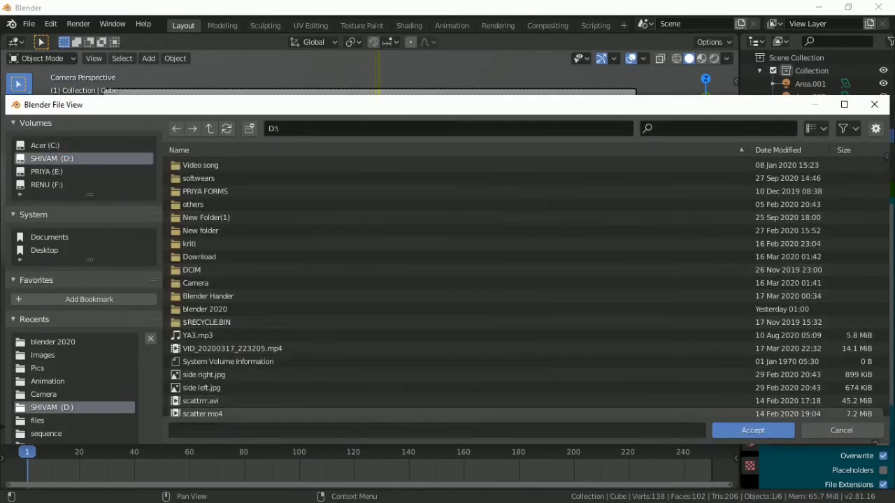
pyautogui.click(231, 433)
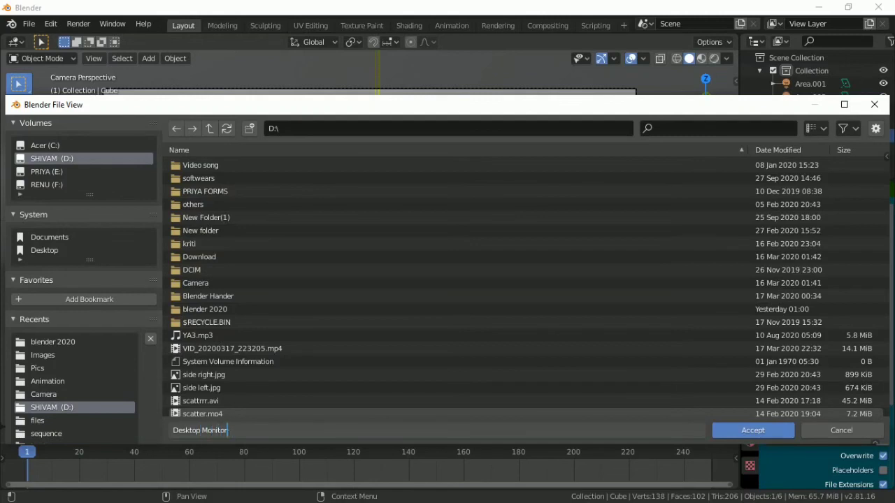
pyautogui.press('Return')
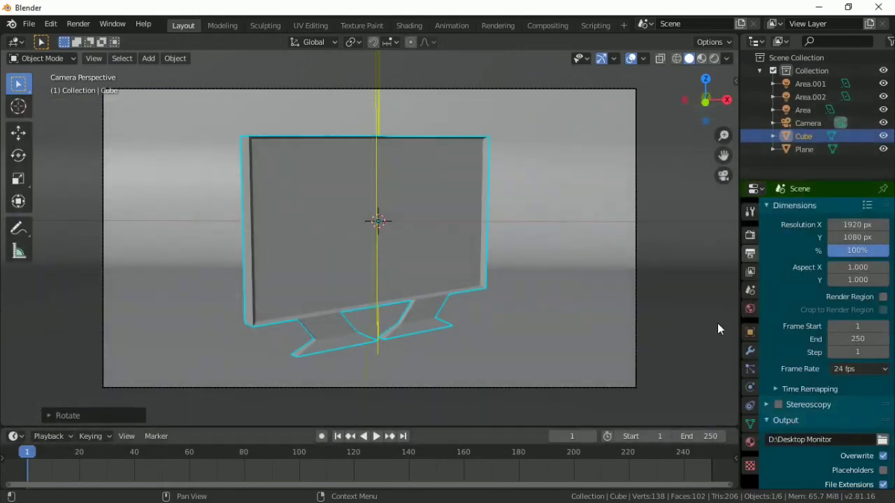
# Set the output file format to FFmpeg video with MPEG-4 as the encoding container
pyautogui.scroll(-3, 853, 413)
pyautogui.scroll(-2, 890, 397)
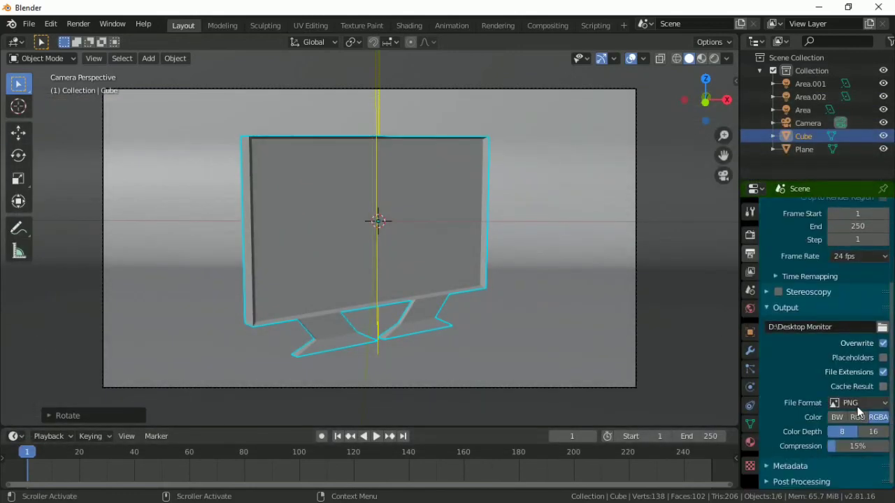
pyautogui.click(859, 405)
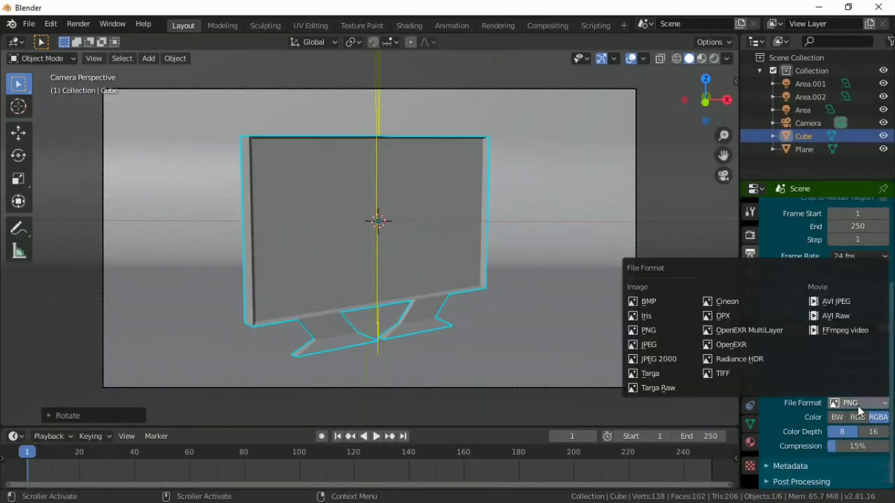
pyautogui.click(839, 330)
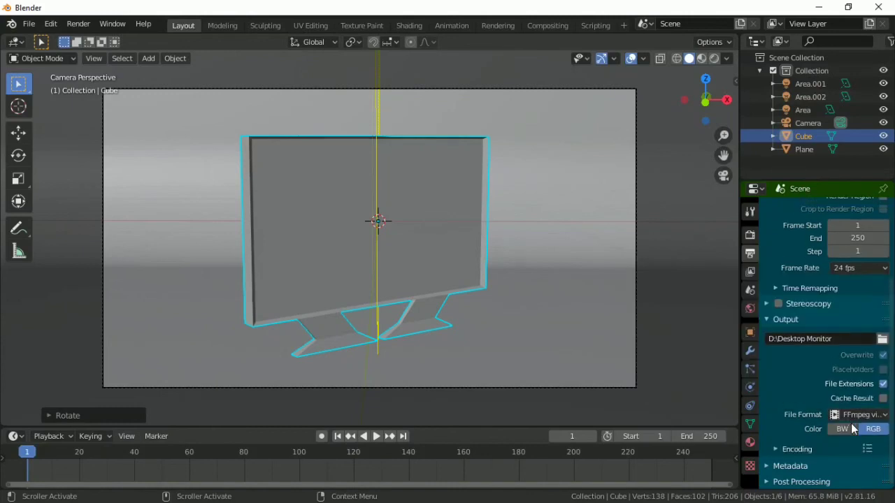
pyautogui.click(788, 451)
pyautogui.click(865, 470)
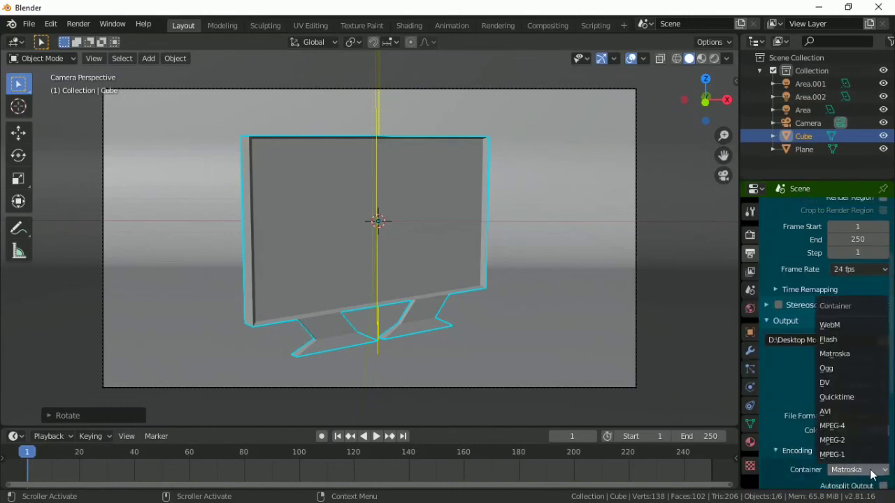
pyautogui.click(855, 428)
pyautogui.scroll(-3, 853, 432)
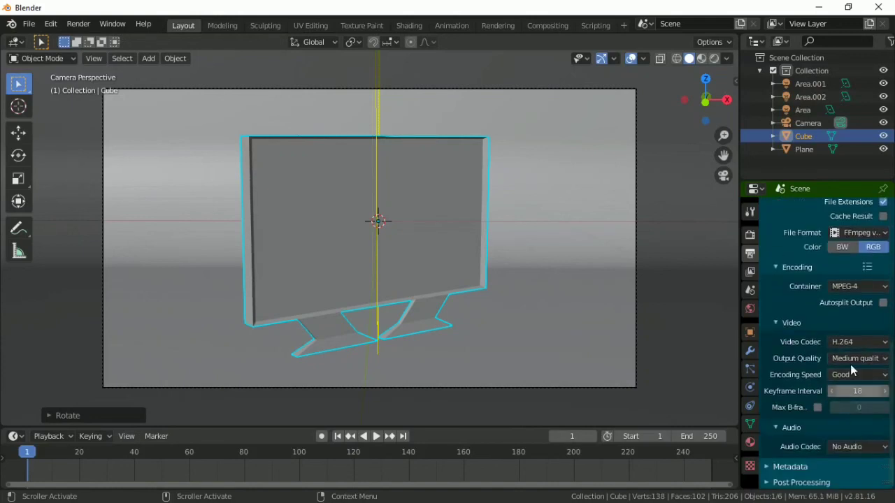
pyautogui.click(858, 445)
pyautogui.click(857, 444)
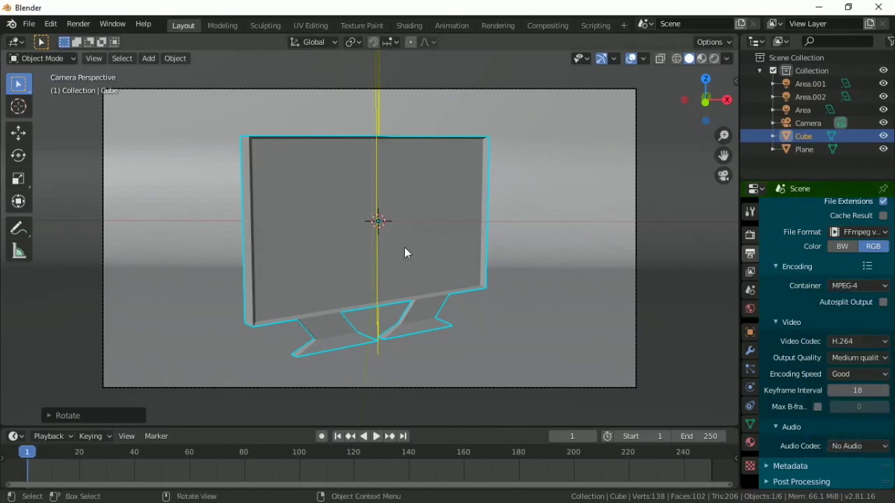
pyautogui.click(860, 445)
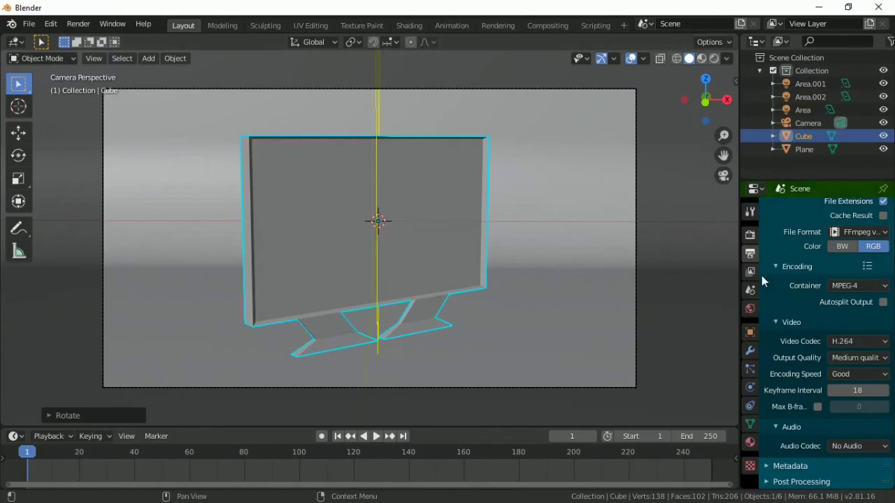
pyautogui.scroll(8, 802, 346)
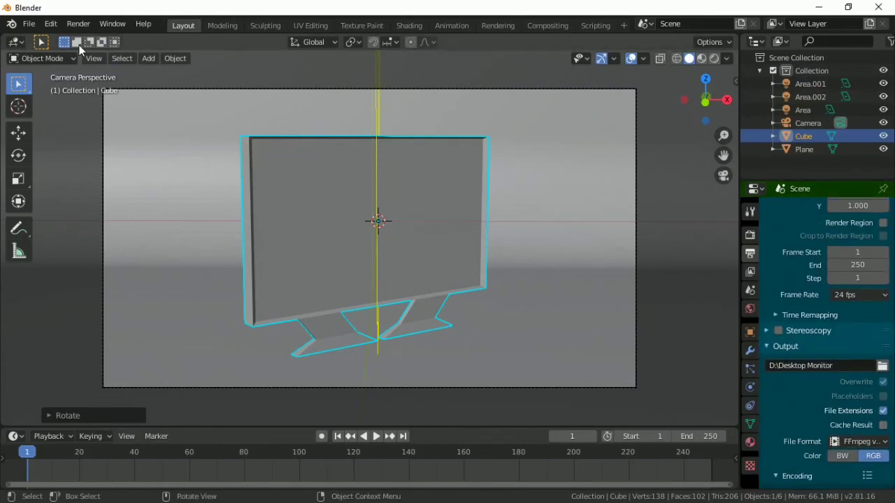
pyautogui.click(69, 28)
# Switch the viewport to rendered shading and play the screen's animation through the camera
pyautogui.click(714, 58)
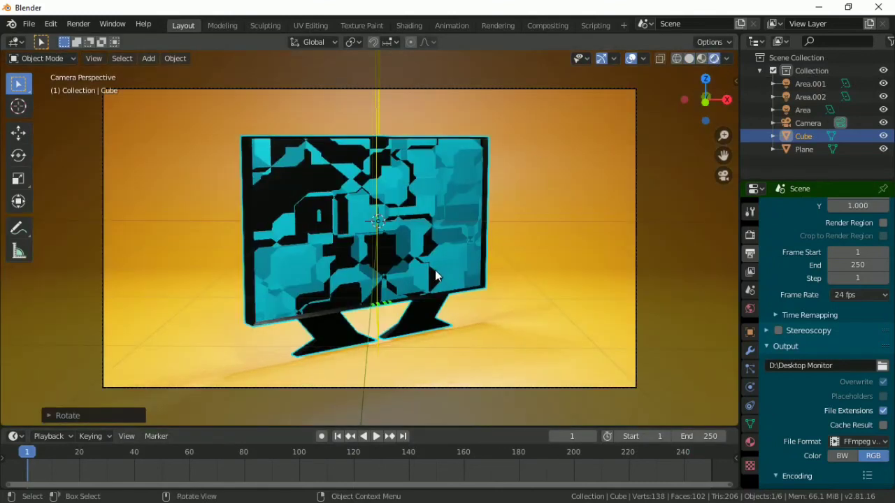
pyautogui.press('space')
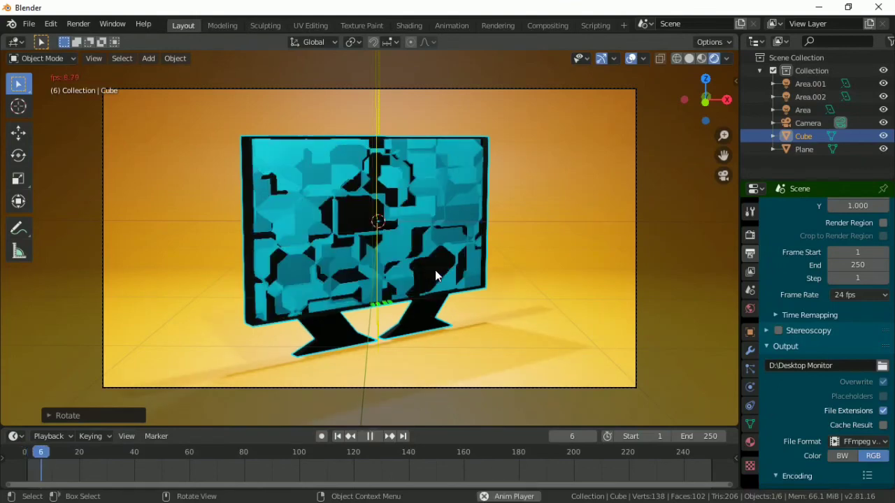